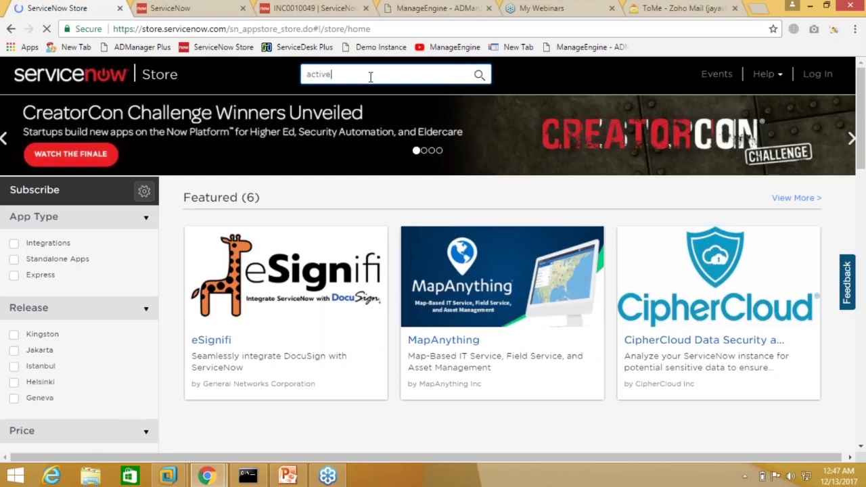
# - Search the Store for 'active directory', review the free ADManager Plus app, then return to ServiceNow
pyautogui.write('tory')
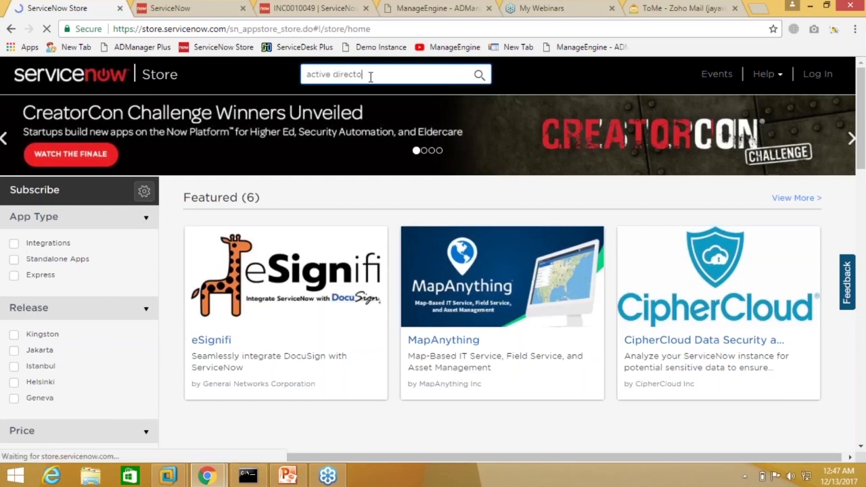
pyautogui.press('Return')
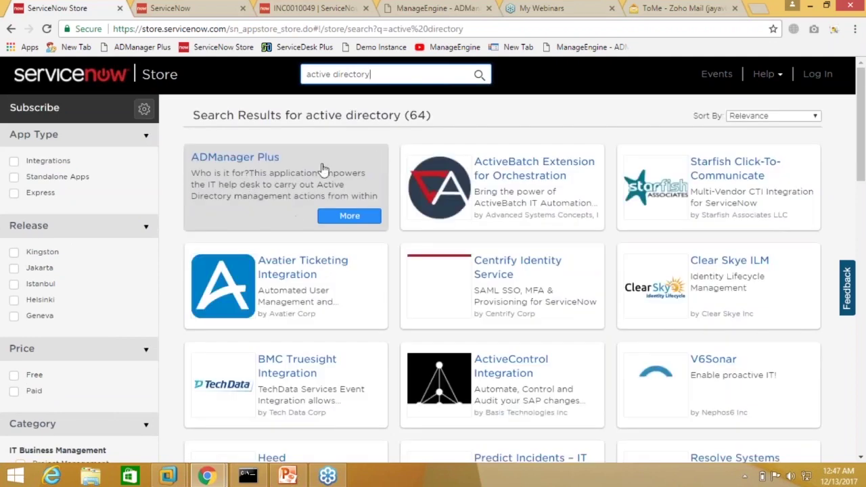
pyautogui.click(335, 161)
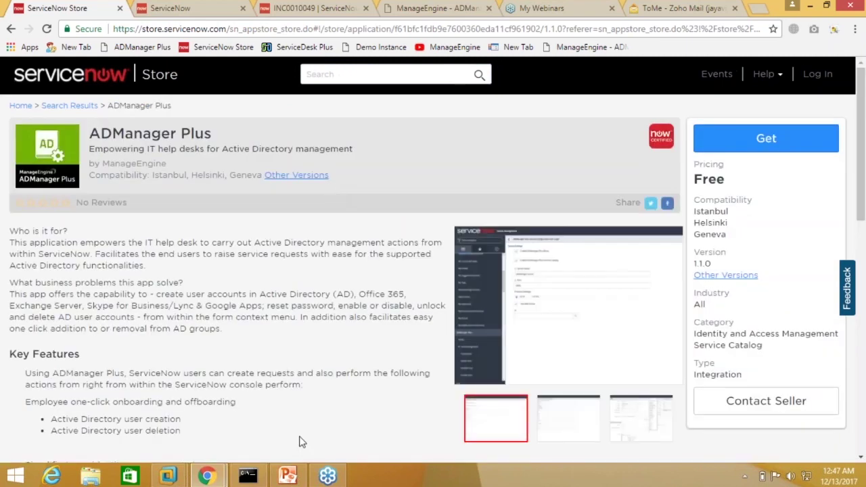
pyautogui.scroll(-1, 300, 440)
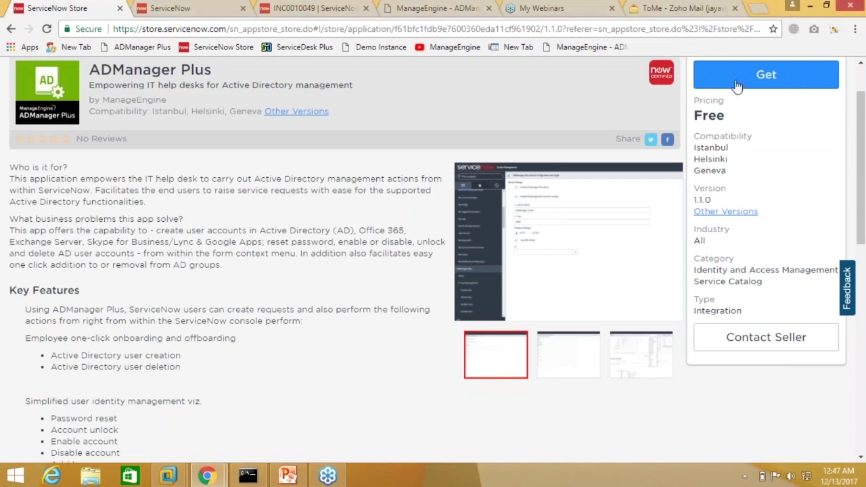
pyautogui.scroll(1, 682, 189)
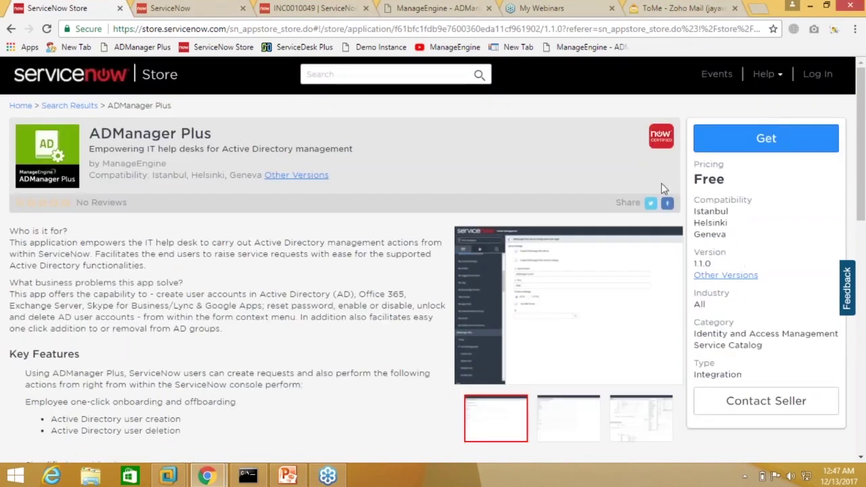
pyautogui.click(199, 13)
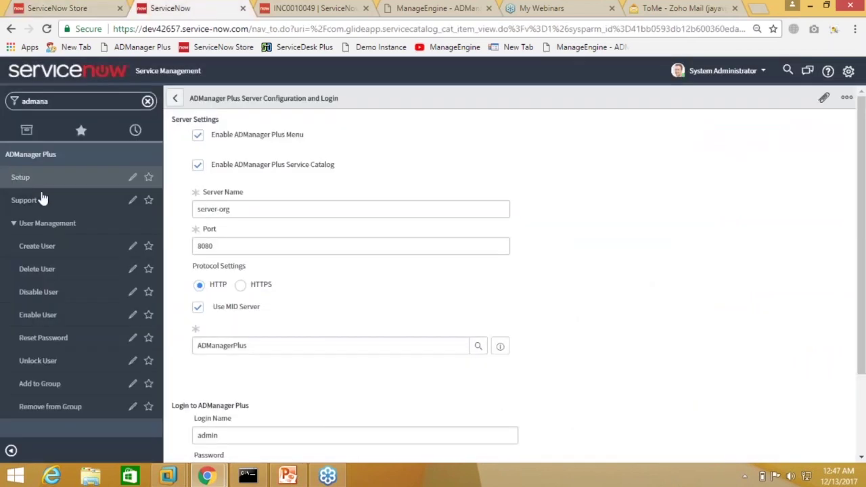
# - Collapse ADManager Plus in the navigator, check the Store page address, and return to the server-org form
pyautogui.click(38, 161)
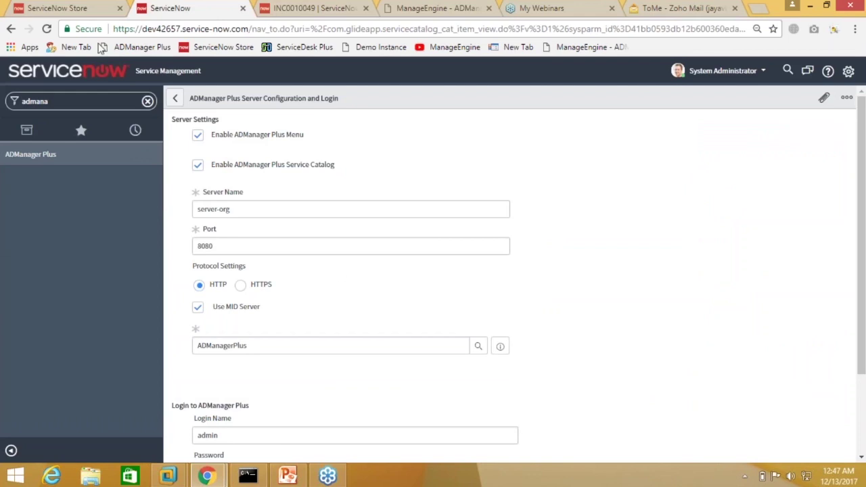
pyautogui.click(90, 9)
pyautogui.click(318, 28)
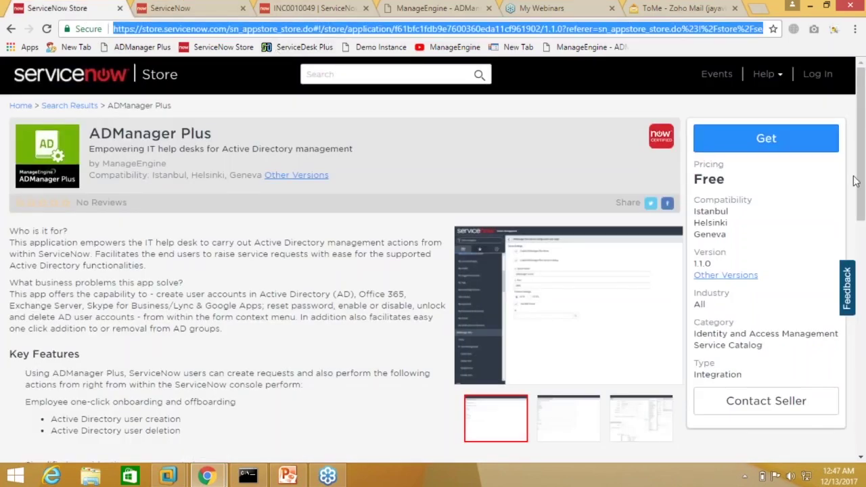
pyautogui.click(858, 37)
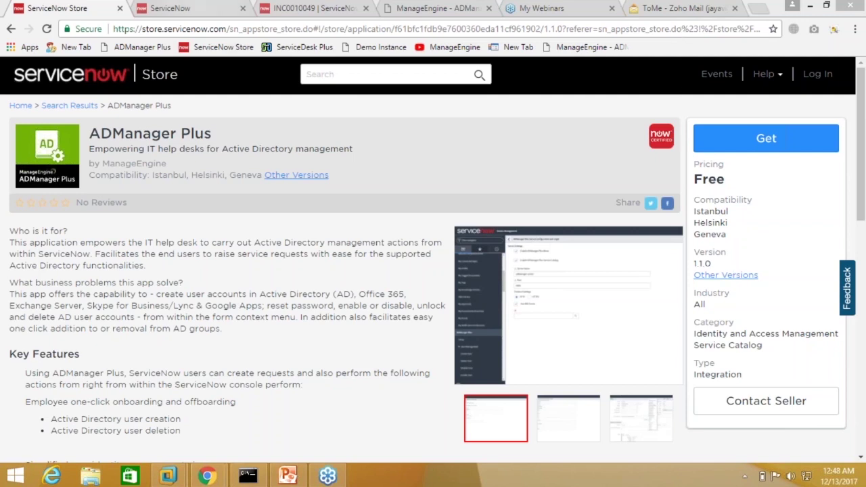
pyautogui.hotkey('ctrl', 'Tab')
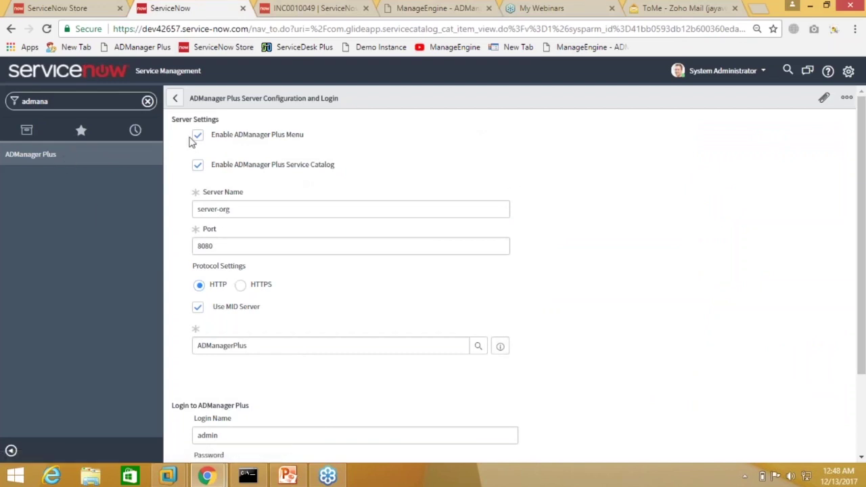
# - Review the Server Name server-org and the Port 8080 values on the configuration form
pyautogui.moveTo(280, 144)
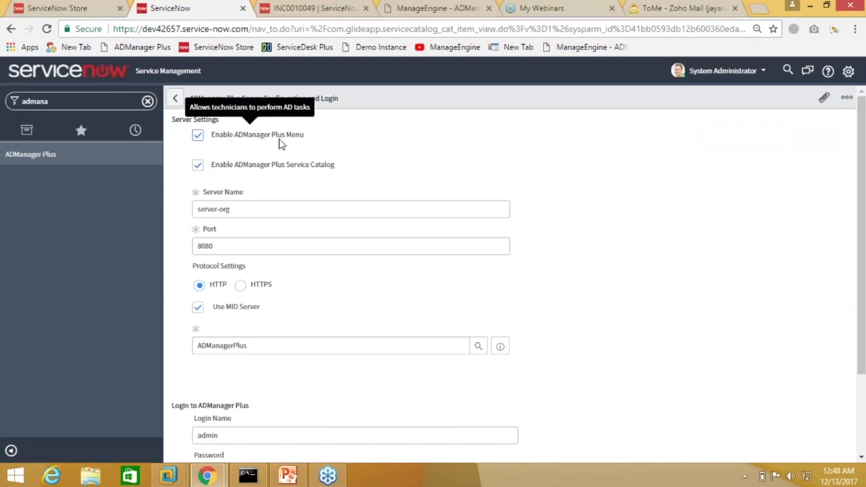
pyautogui.click(249, 208)
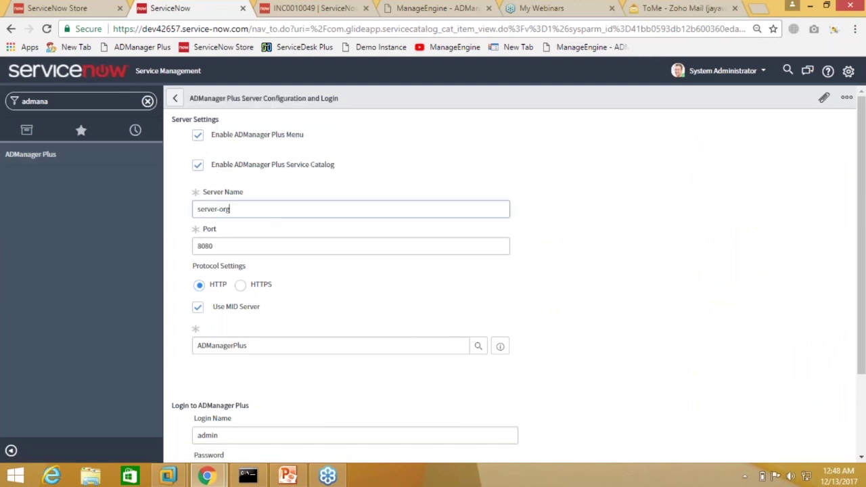
pyautogui.click(235, 250)
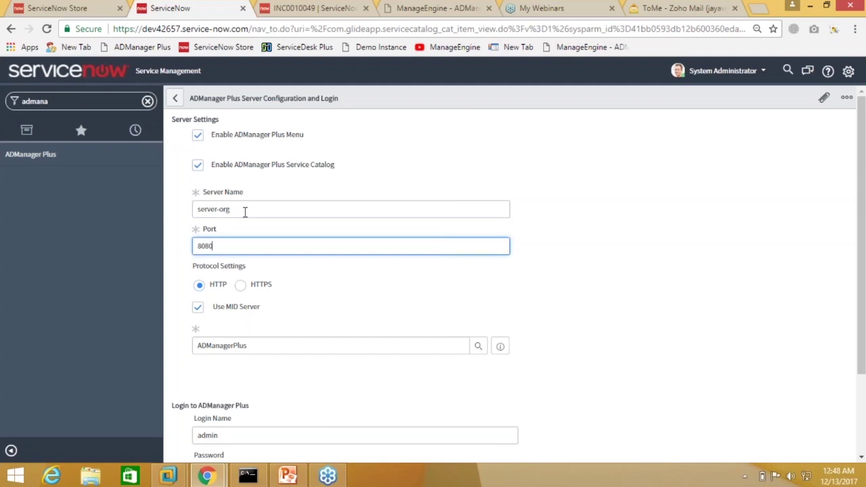
pyautogui.tripleClick(221, 209)
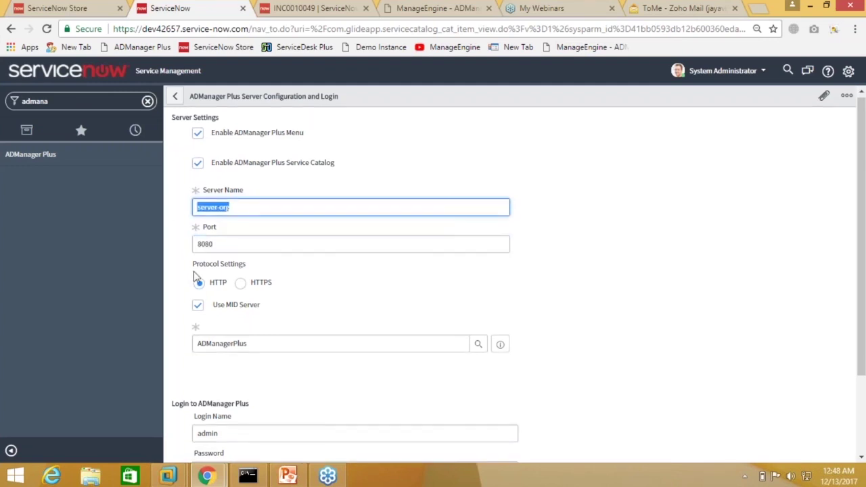
# - Enter the ADManager Plus login password and submit the settings, getting Login Successful
pyautogui.scroll(-1, 200, 267)
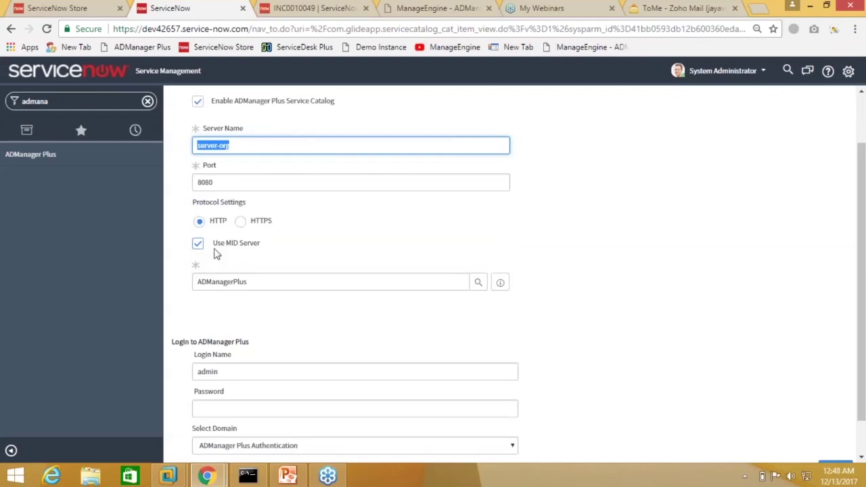
pyautogui.scroll(-1, 228, 234)
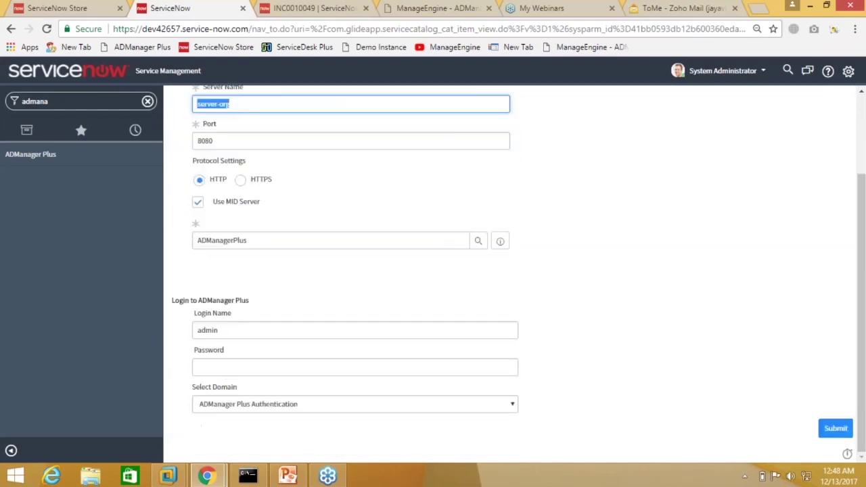
pyautogui.click(232, 367)
pyautogui.write('a')
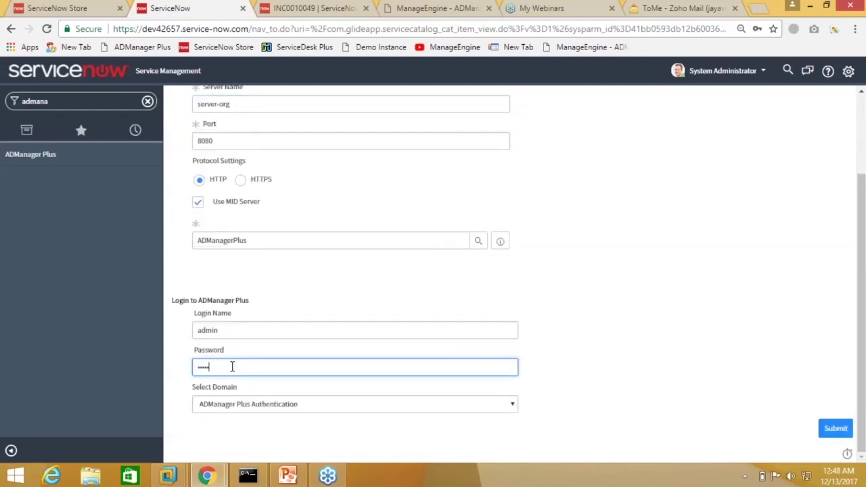
pyautogui.click(674, 366)
pyautogui.scroll(3, 540, 428)
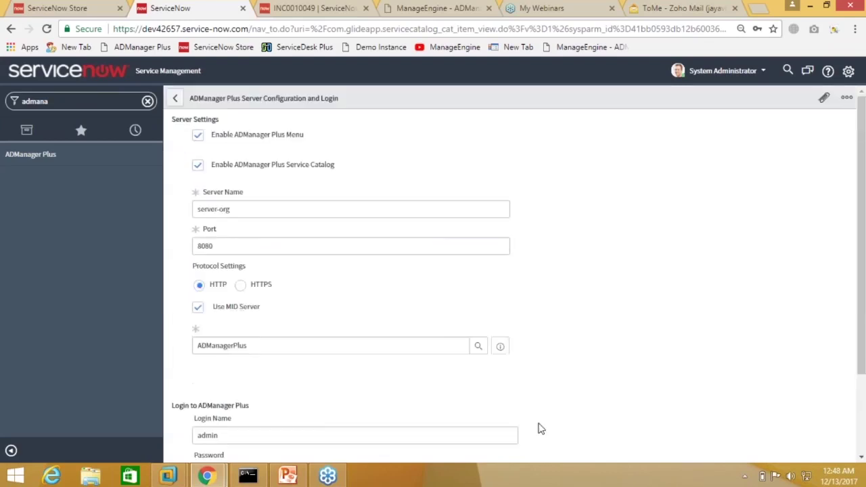
pyautogui.scroll(-2, 540, 429)
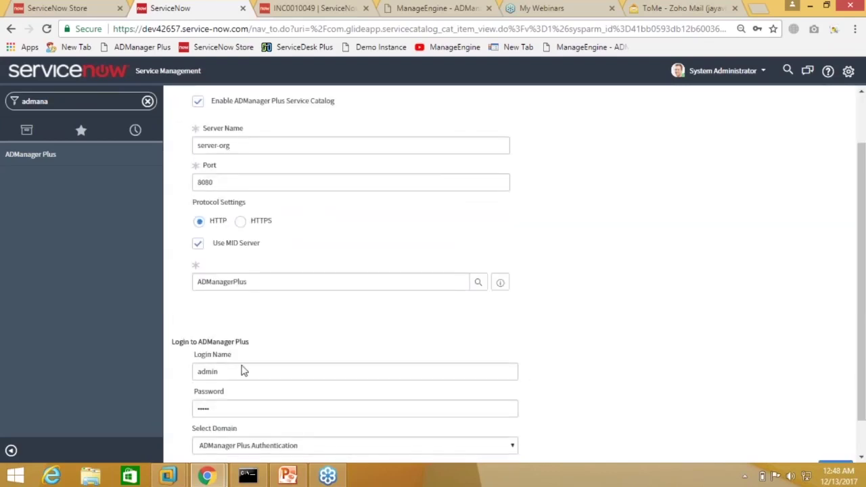
pyautogui.scroll(-1, 770, 432)
pyautogui.click(818, 429)
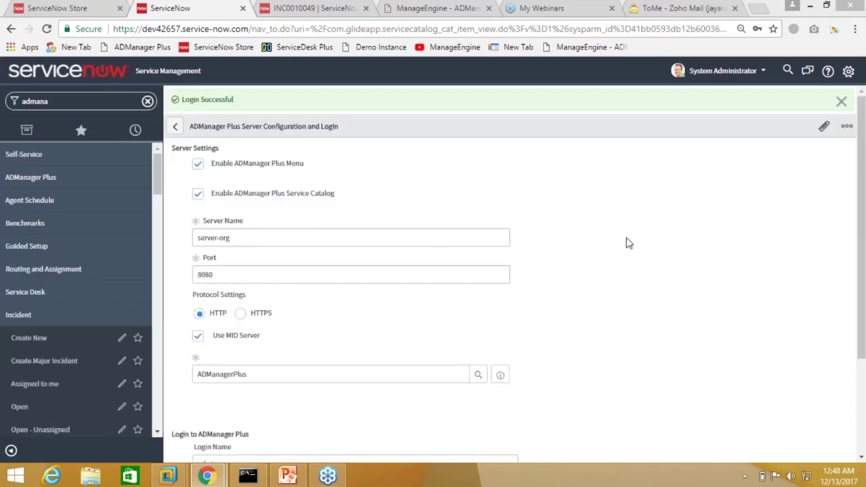
# - Expand ADManager Plus and its User Management actions in the navigator, then move to the ADManager Plus console
pyautogui.click(47, 165)
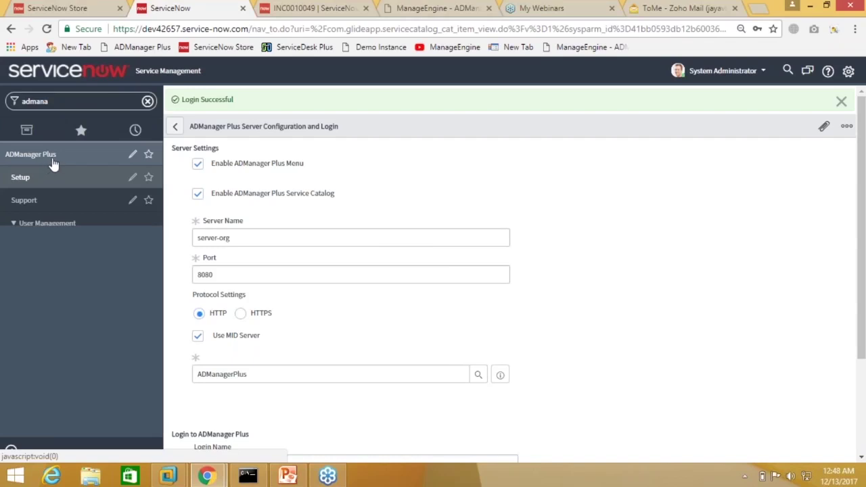
pyautogui.click(31, 230)
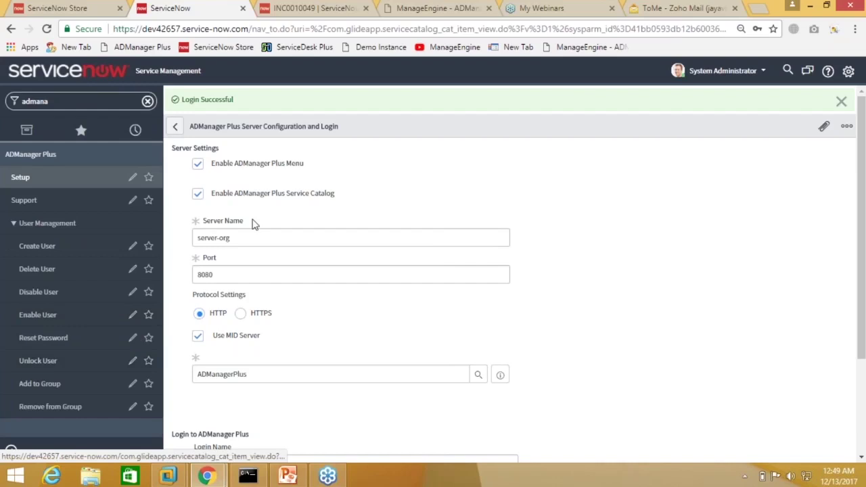
pyautogui.scroll(-2, 553, 206)
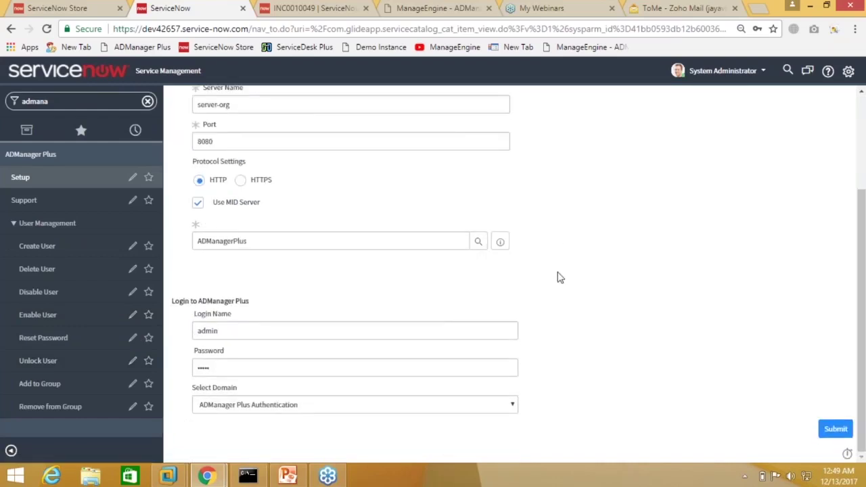
pyautogui.scroll(2, 559, 275)
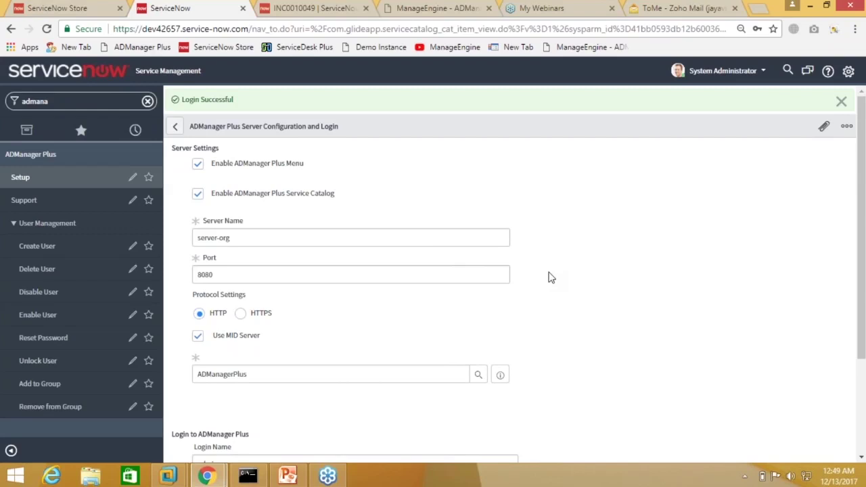
pyautogui.scroll(-2, 550, 278)
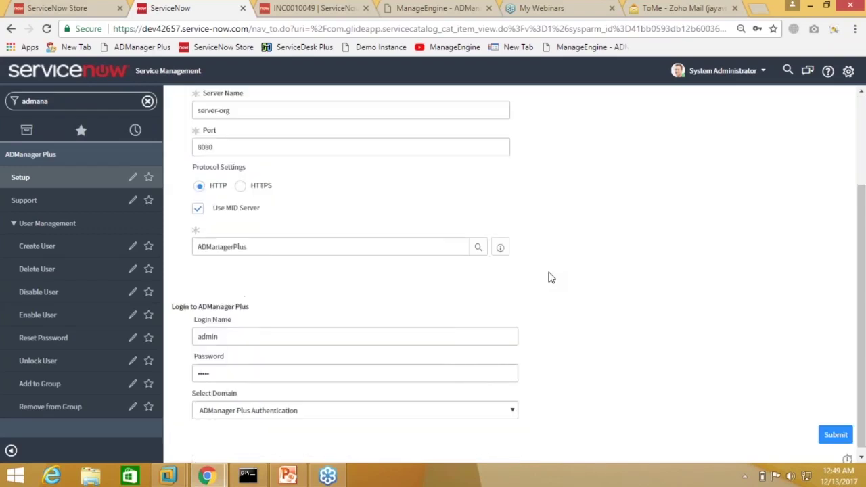
pyautogui.click(446, 12)
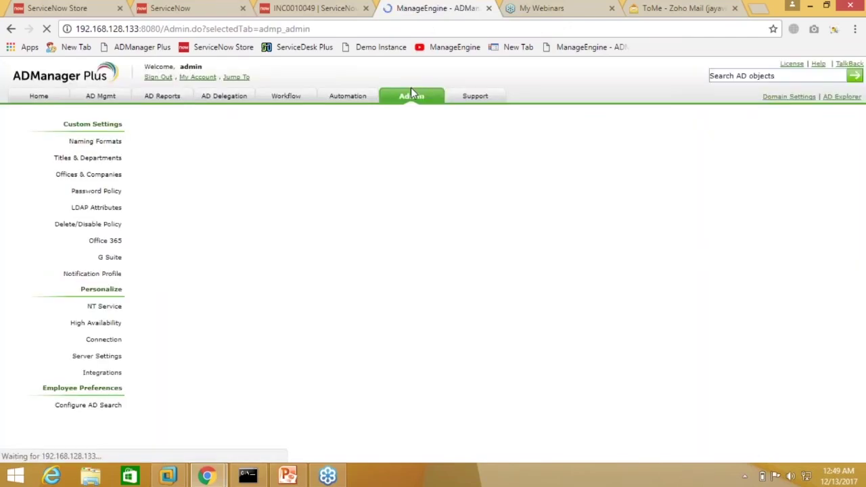
# - Go to Admin Integrations and the ServiceNow tile under Third Party Integrations
pyautogui.click(103, 373)
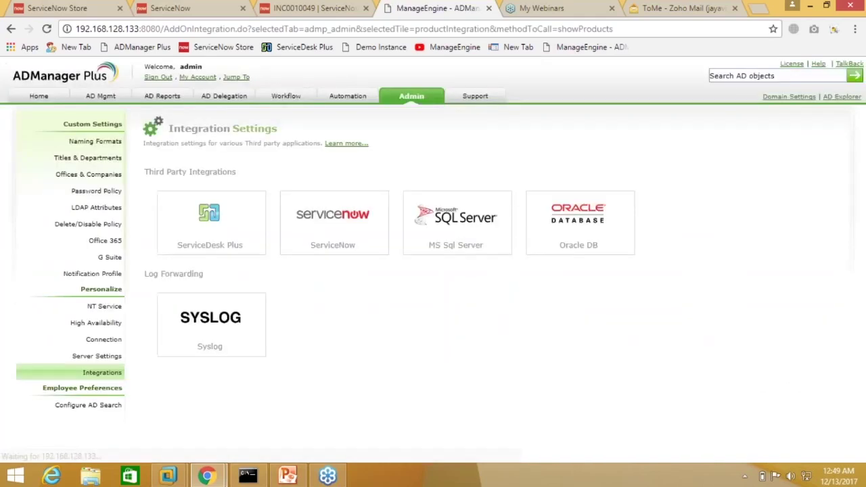
pyautogui.click(340, 224)
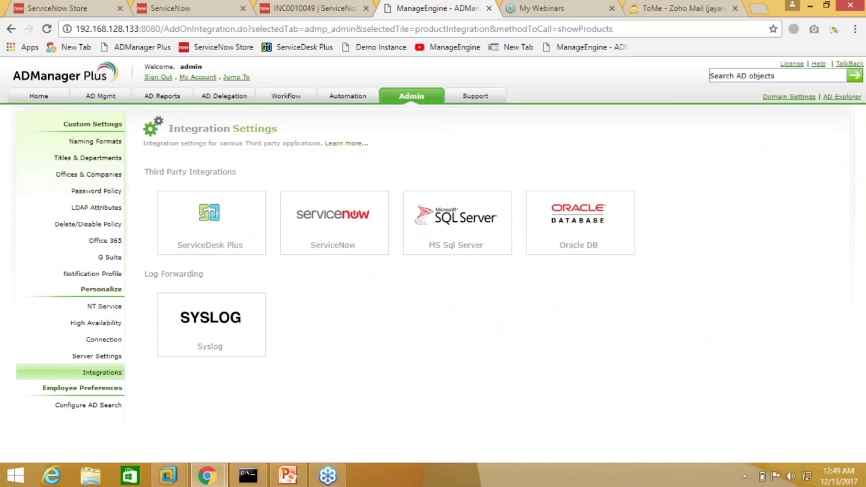
pyautogui.click(339, 223)
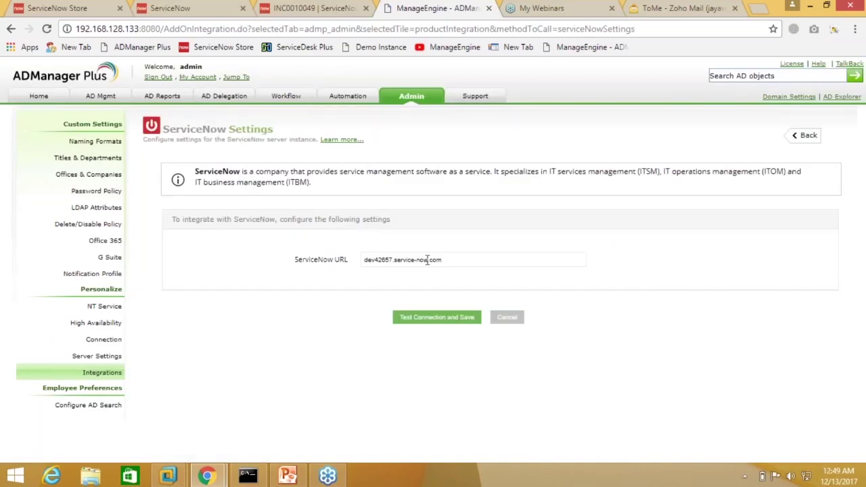
# - Test and save the developer instance URL, confirming 'Successfully connected and updated.'
pyautogui.tripleClick(427, 260)
pyautogui.click(348, 282)
pyautogui.click(419, 323)
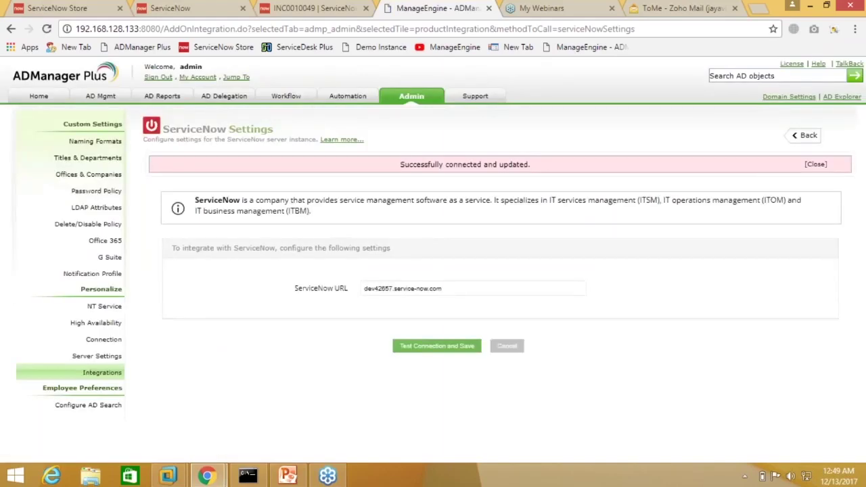
pyautogui.moveTo(399, 165); pyautogui.dragTo(531, 165)
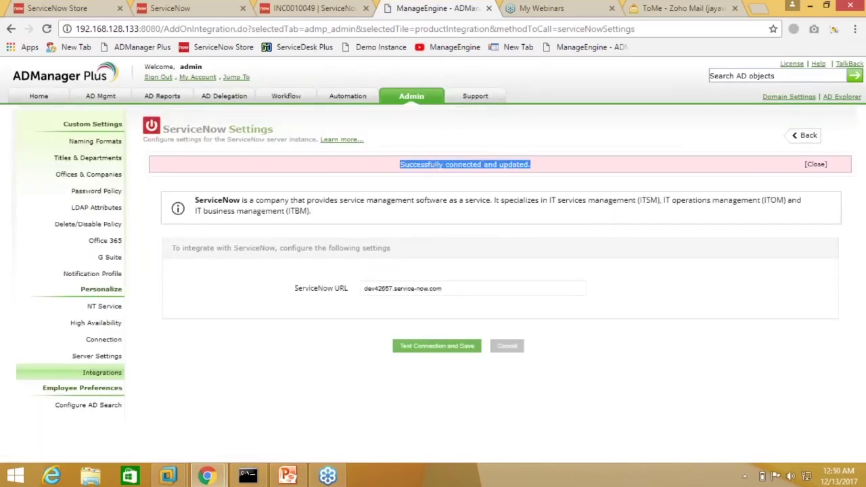
pyautogui.click(559, 166)
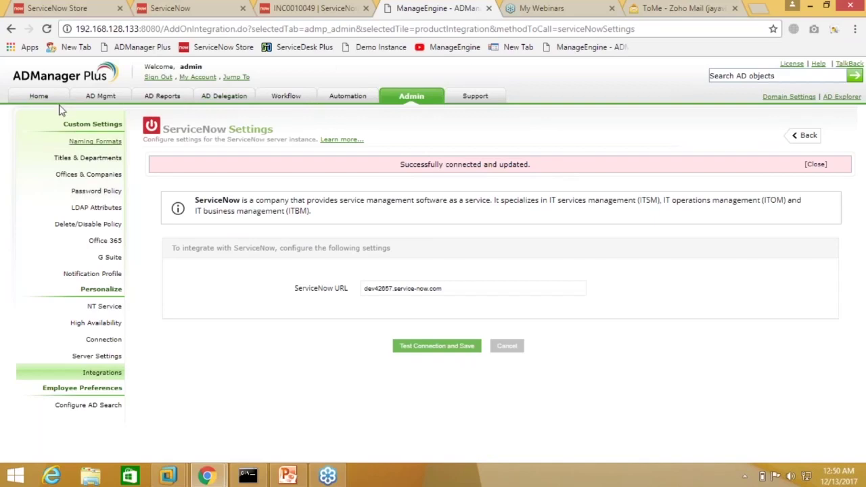
# - Move from the Home dashboard through AD Mgmt's Office 365 Management to the AD Reports tab
pyautogui.click(42, 97)
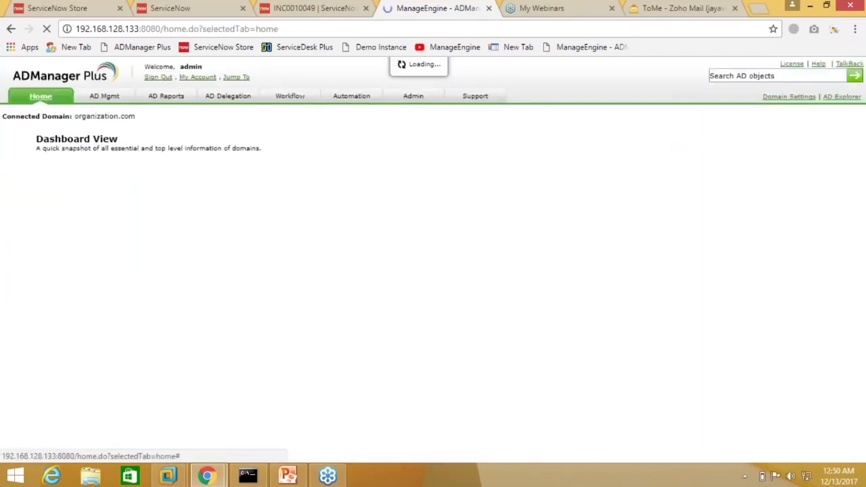
pyautogui.click(50, 99)
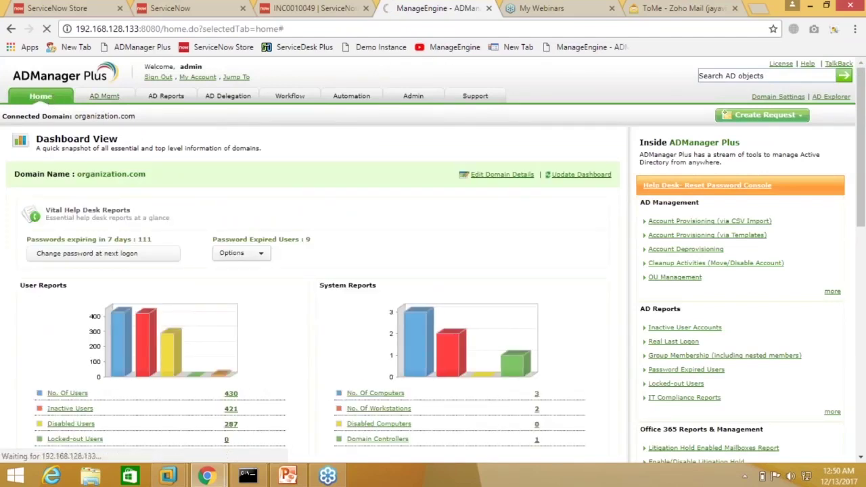
pyautogui.click(102, 99)
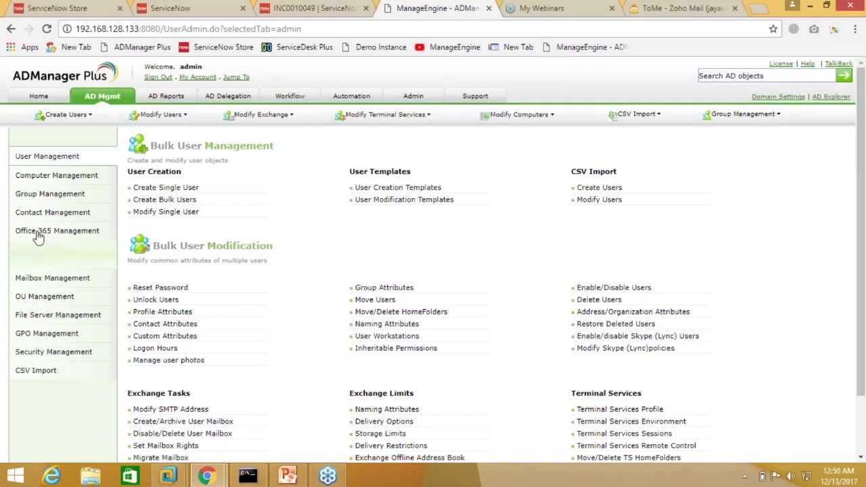
pyautogui.click(38, 234)
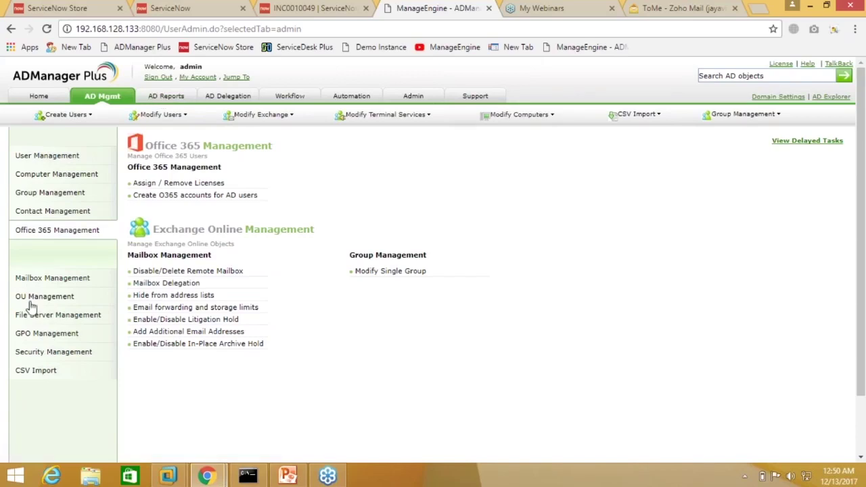
pyautogui.click(163, 99)
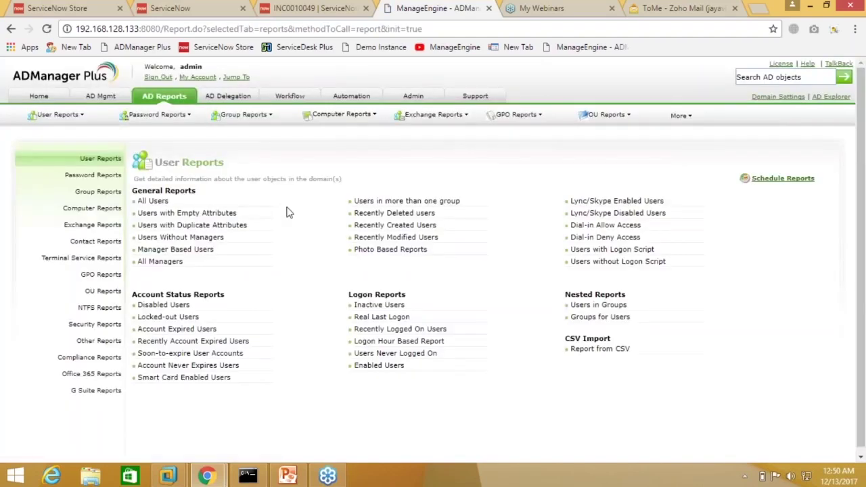
# - Show Password Reports, then switch to the AD Delegation list of nine Help Desk Technicians
pyautogui.scroll(-1, 311, 244)
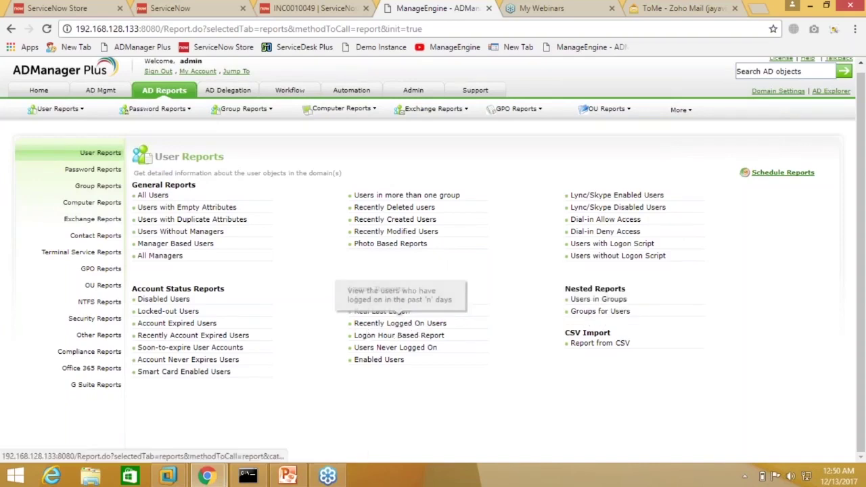
pyautogui.click(92, 169)
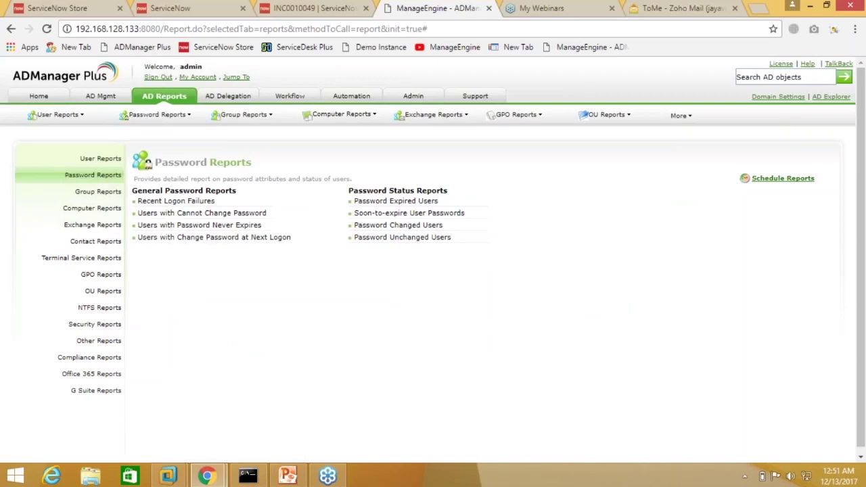
pyautogui.scroll(-1, 262, 294)
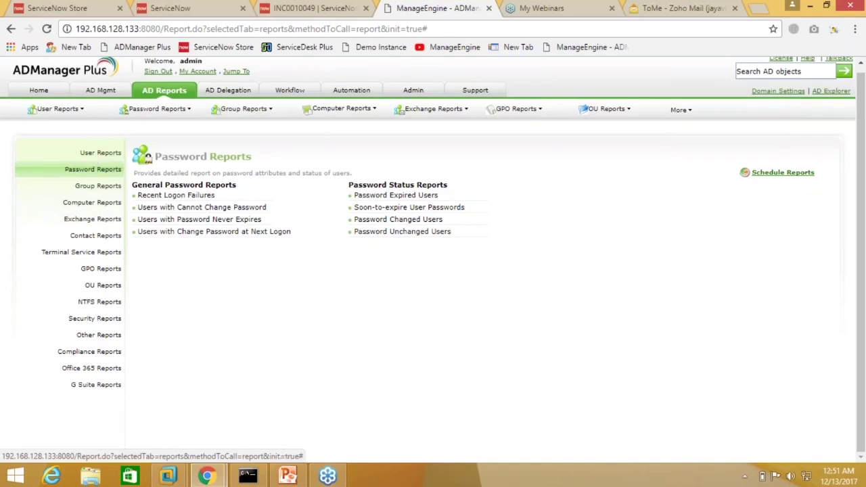
pyautogui.scroll(1, 108, 95)
pyautogui.click(157, 98)
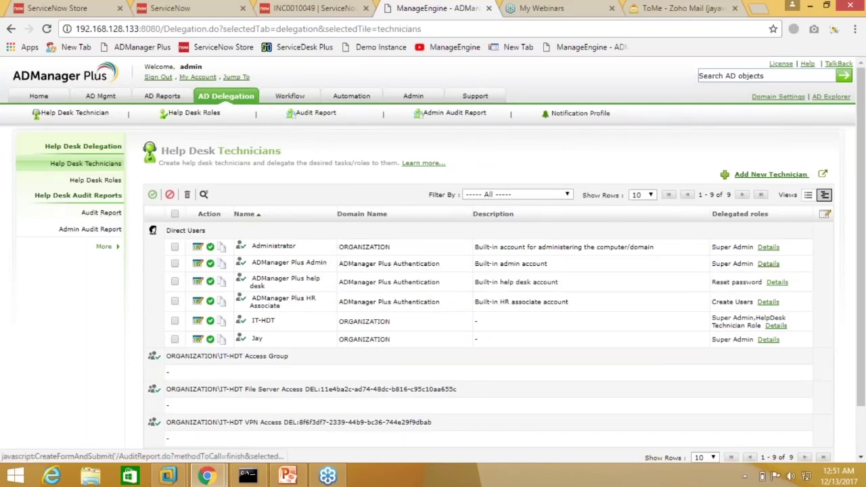
# - Browse the Scheduled Automation table, including Actice Directory CleanUp, then go to Admin's Naming Formats page
pyautogui.click(101, 212)
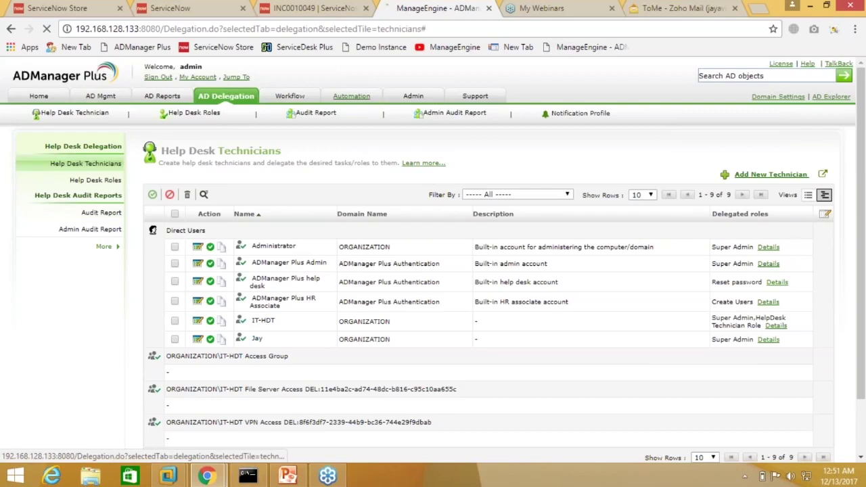
pyautogui.click(364, 99)
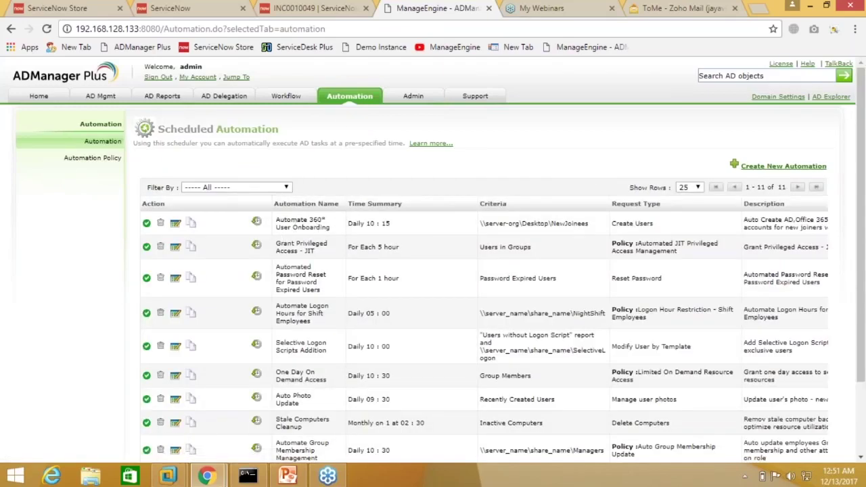
pyautogui.scroll(-3, 338, 223)
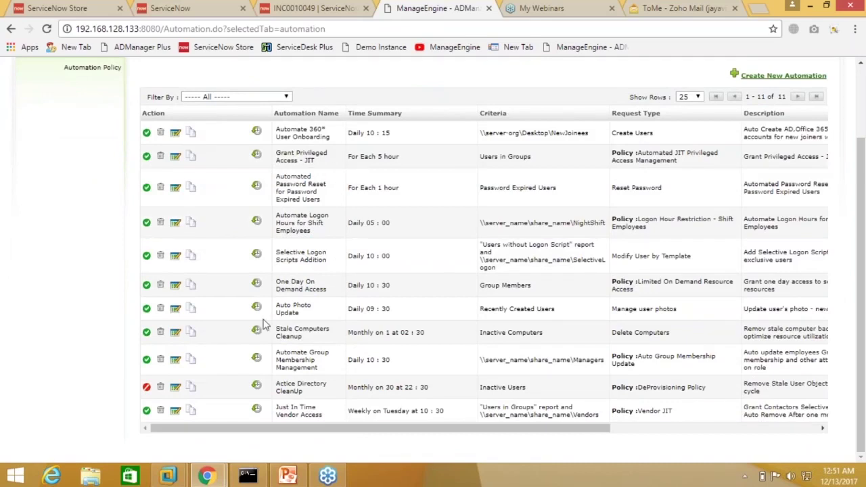
pyautogui.moveTo(276, 385)
pyautogui.moveTo(276, 386); pyautogui.dragTo(298, 403)
pyautogui.click(66, 387)
pyautogui.scroll(2, 63, 264)
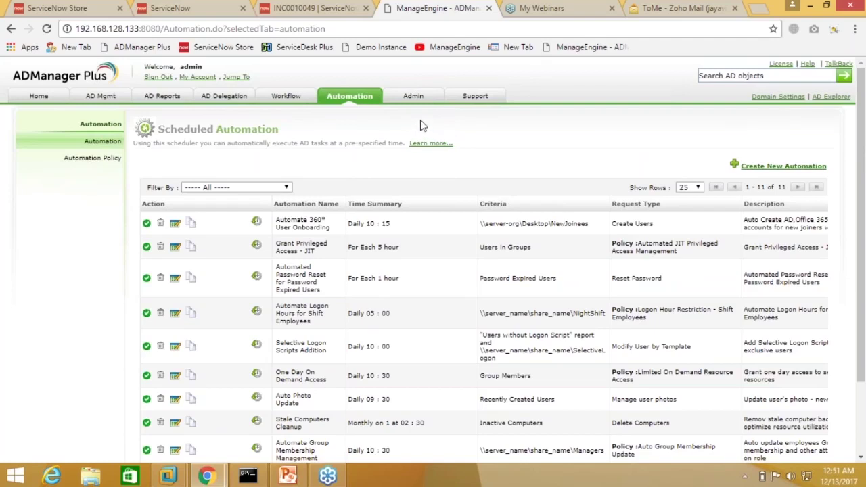
pyautogui.click(413, 96)
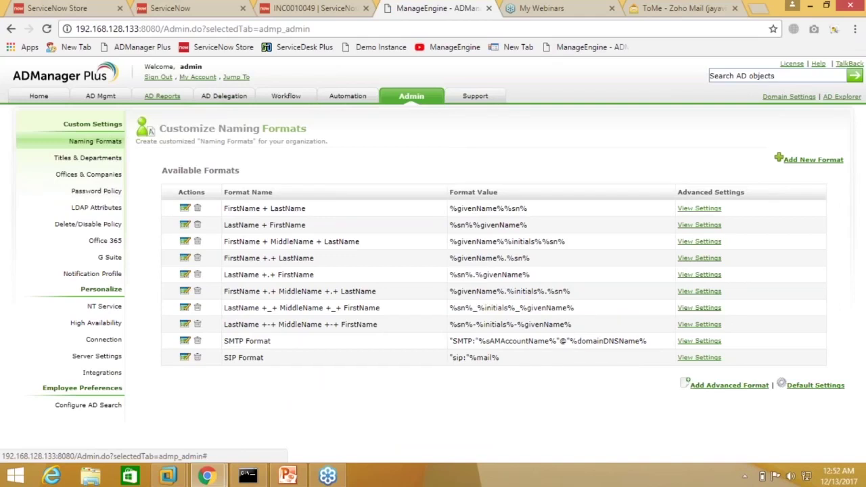
# - Revisit Admin Integrations, then return to the ServiceNow ADManager Plus Setup form
pyautogui.click(102, 373)
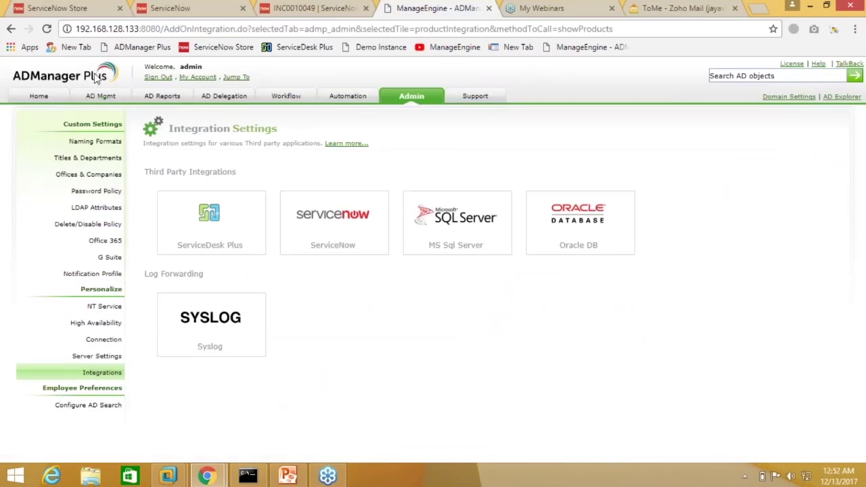
pyautogui.click(156, 8)
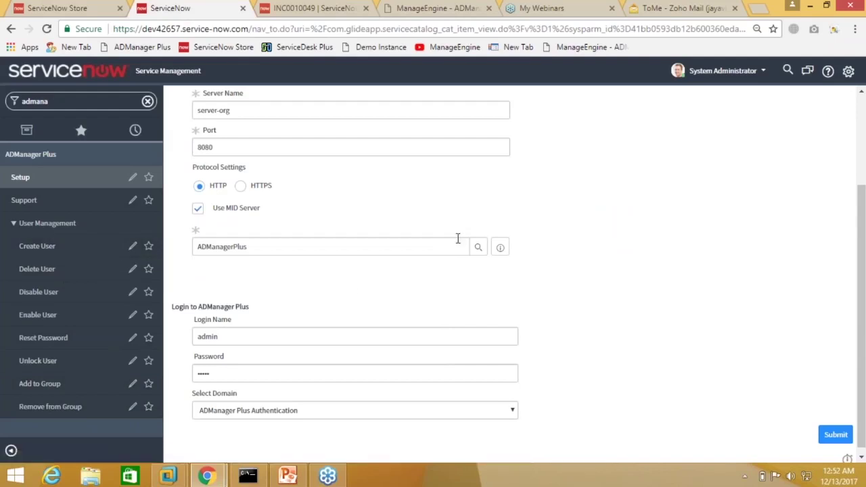
# - Verify the Login Successful banner on the ADManager Plus Server Configuration form, then return to PowerPoint slide 11
pyautogui.scroll(1, 576, 244)
pyautogui.scroll(2, 577, 244)
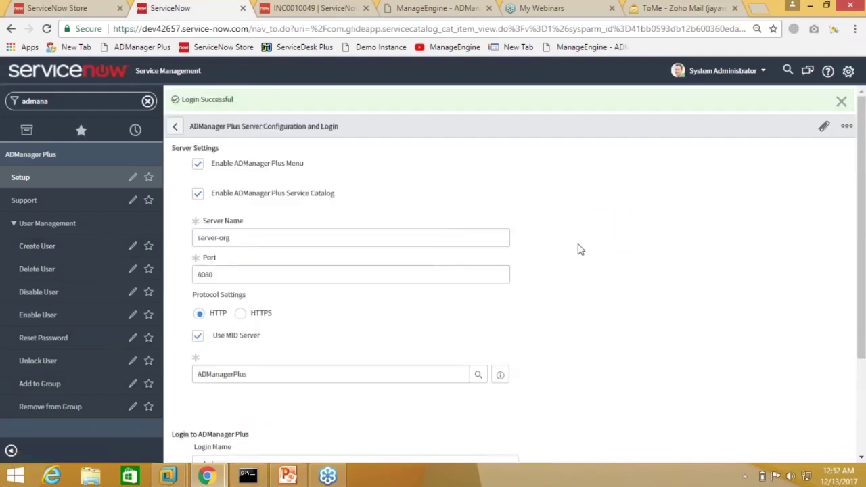
pyautogui.scroll(-2, 579, 249)
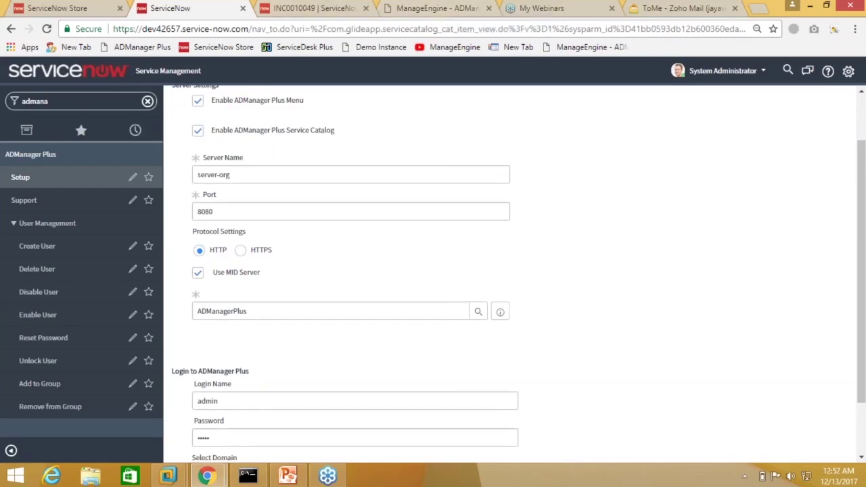
pyautogui.click(302, 477)
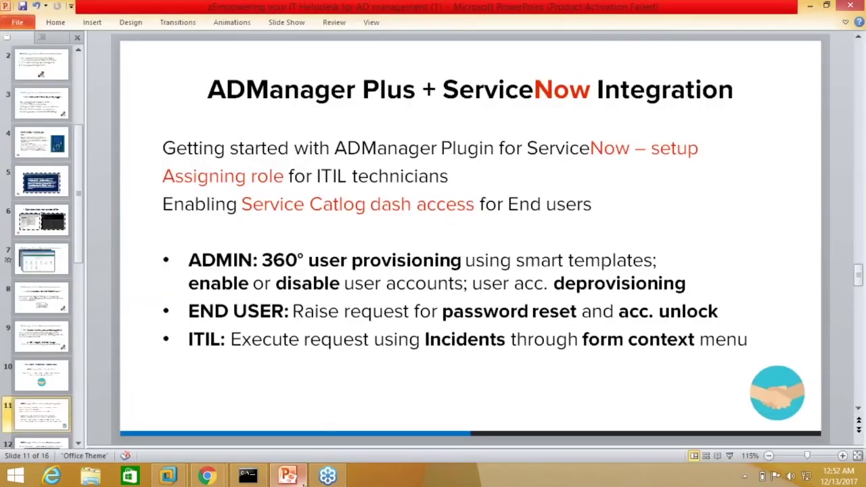
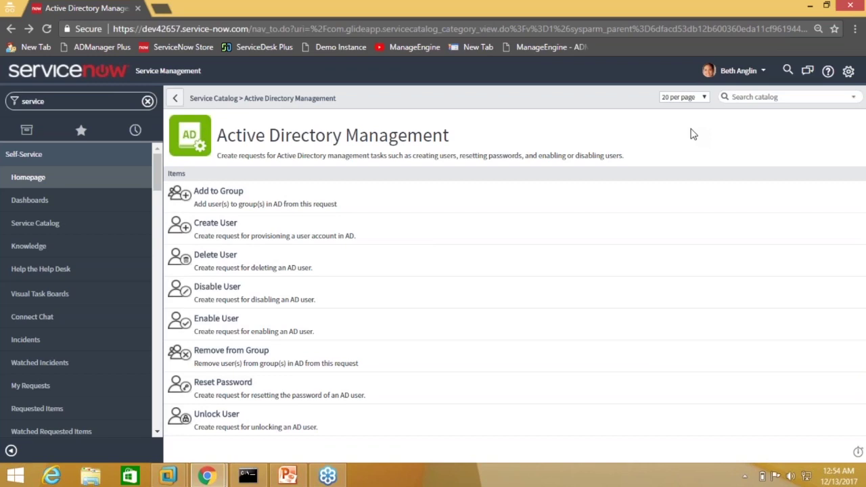
# - Go back to the Service Catalog and open the Active Directory Management Create User form
pyautogui.click(173, 100)
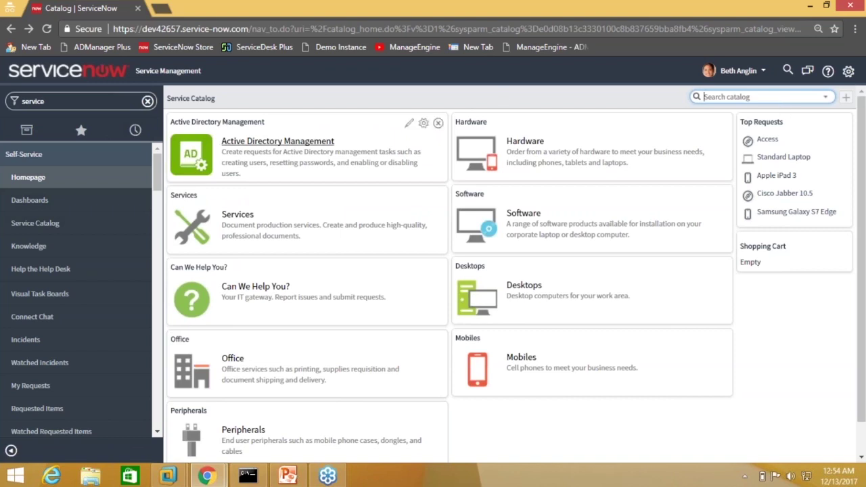
pyautogui.click(278, 143)
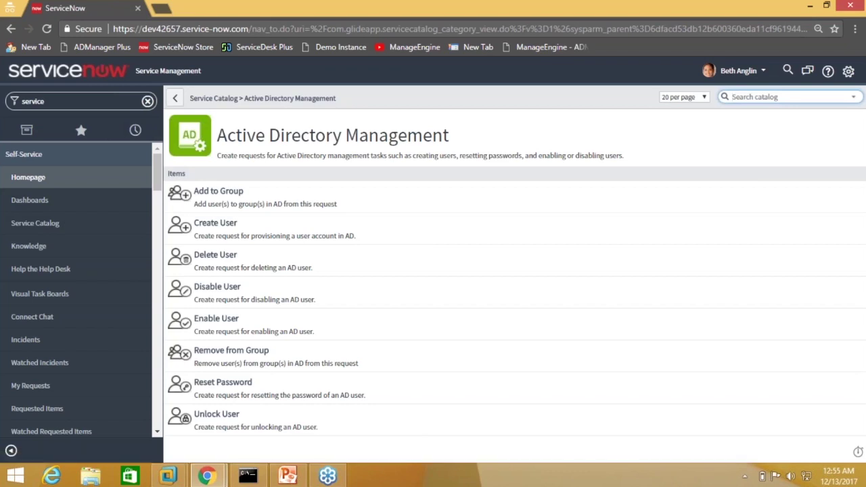
pyautogui.click(226, 226)
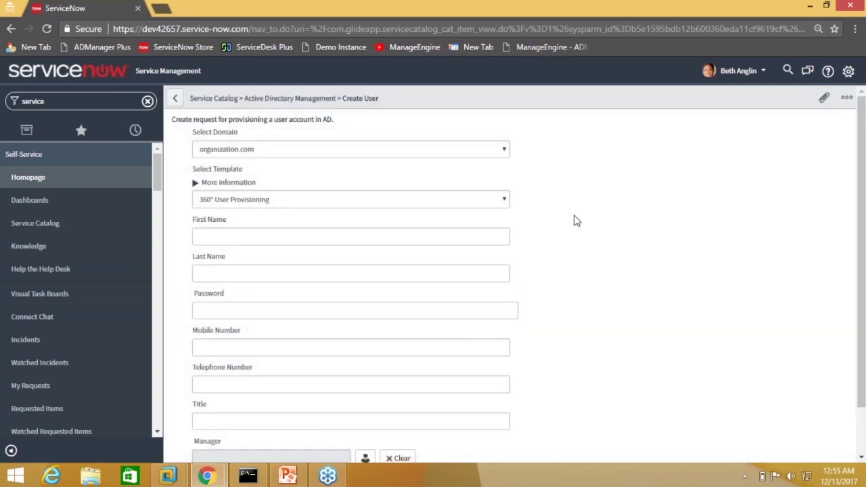
pyautogui.scroll(-2, 575, 222)
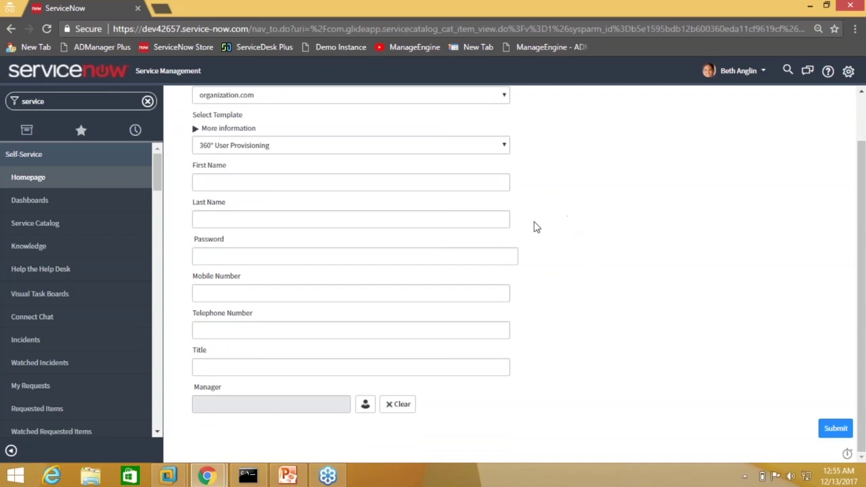
pyautogui.scroll(2, 534, 222)
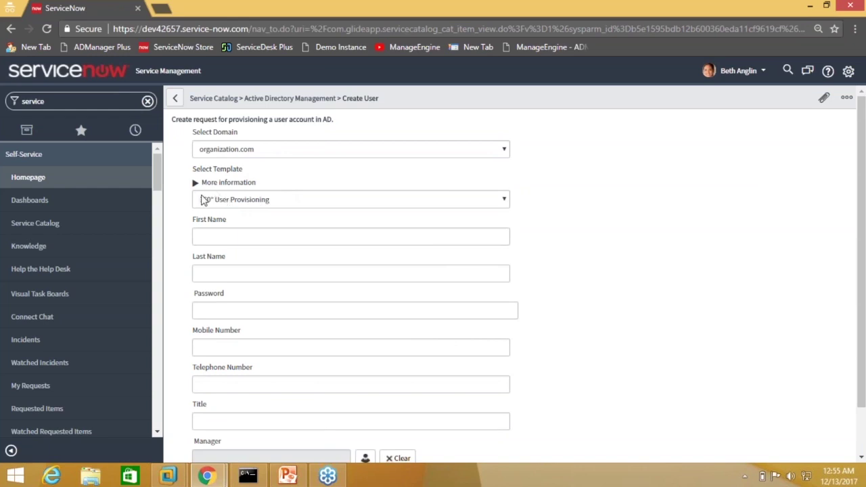
pyautogui.click(340, 205)
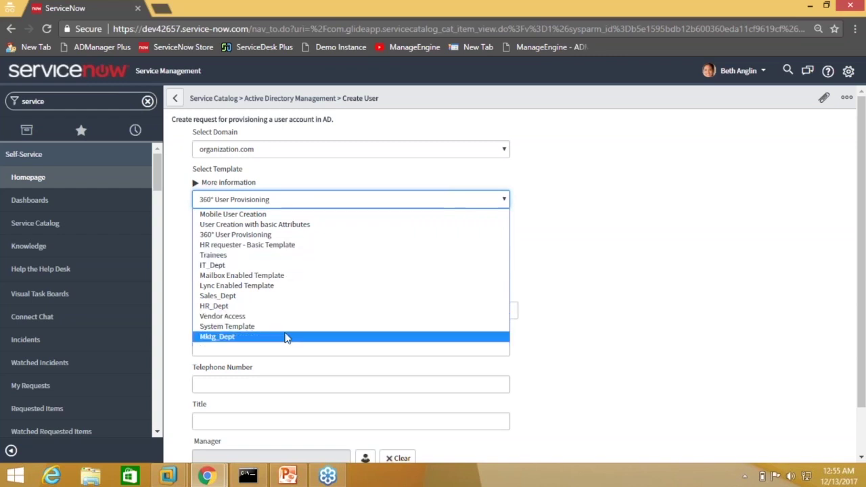
pyautogui.click(274, 236)
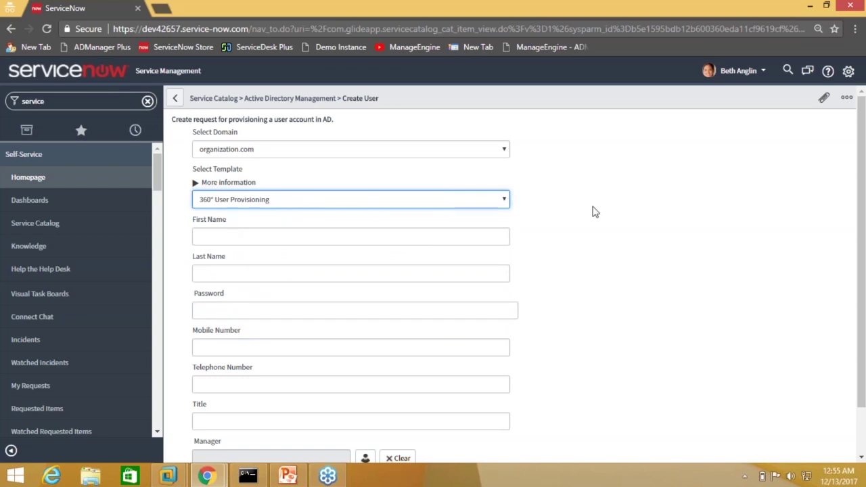
pyautogui.scroll(-2, 568, 213)
# - Enter the new user's first name, last name and password on the Create User form
pyautogui.click(197, 182)
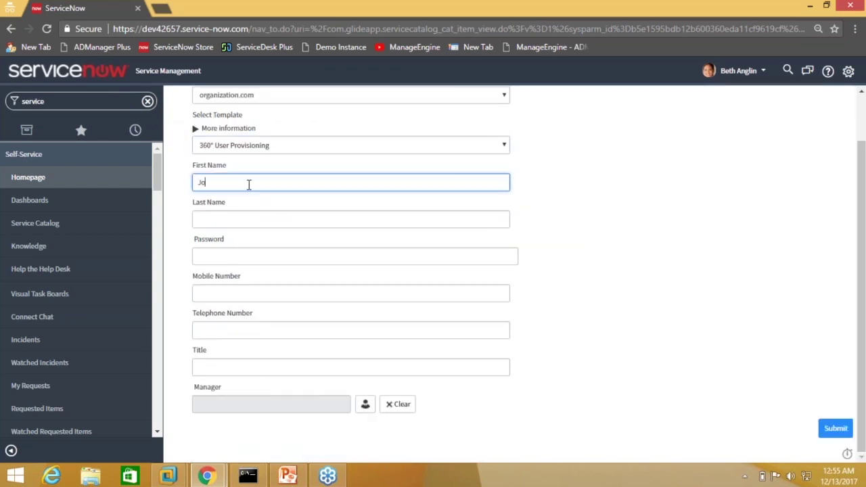
pyautogui.click(197, 219)
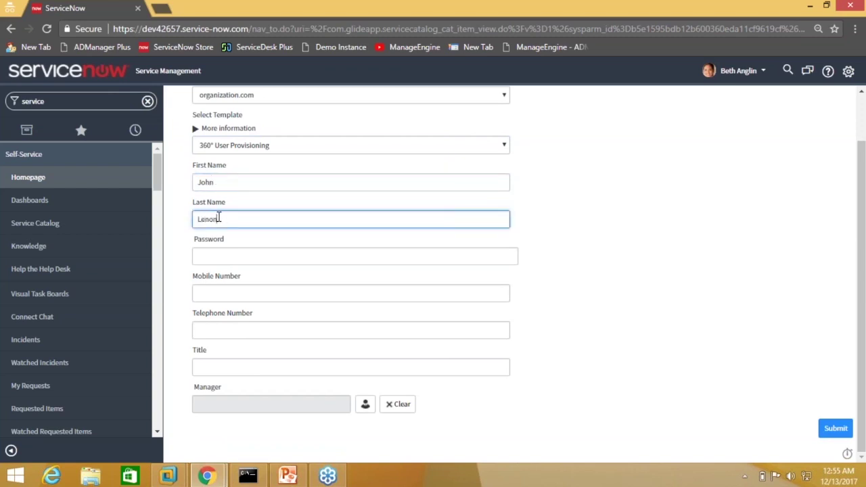
pyautogui.click(221, 258)
pyautogui.write('p')
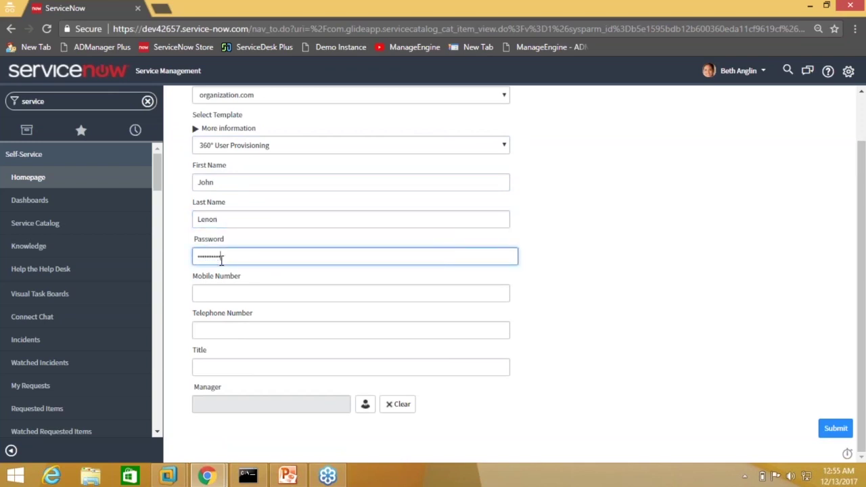
pyautogui.hotkey('shift', 'Tab')
pyautogui.scroll(1, 406, 237)
pyautogui.doubleClick(226, 234)
pyautogui.press('Tab')
# - Set the title to Marketing manager and submit the request to the IT team
pyautogui.click(222, 348)
pyautogui.scroll(-1, 234, 376)
pyautogui.click(235, 367)
pyautogui.write('Mak')
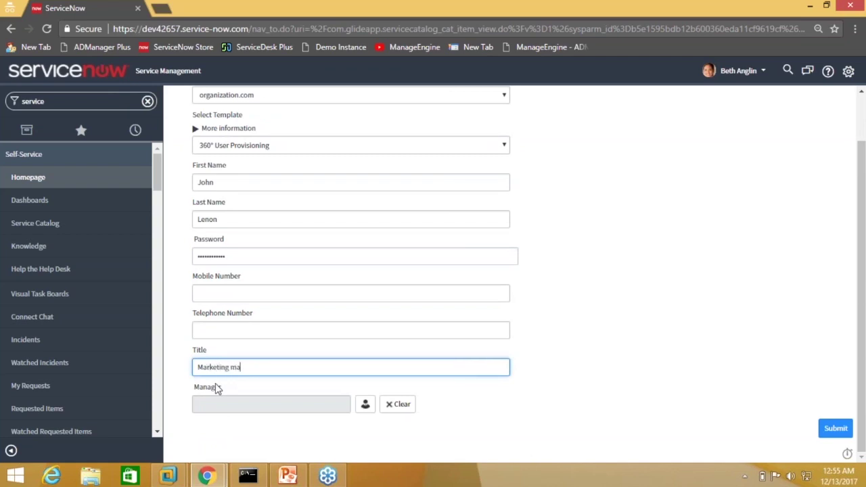
pyautogui.click(619, 300)
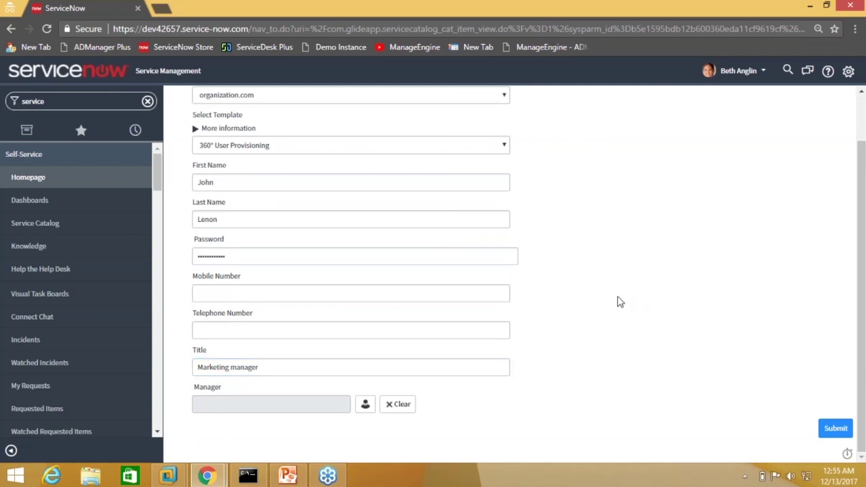
pyautogui.scroll(1, 641, 242)
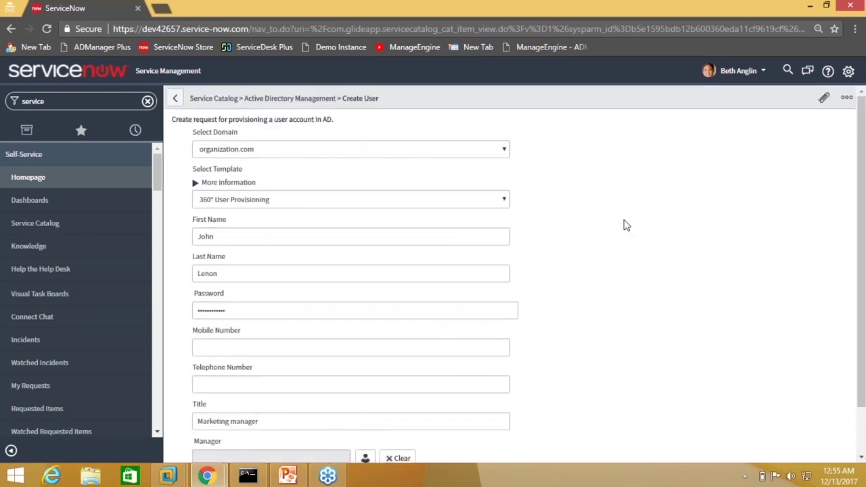
pyautogui.scroll(-1, 626, 415)
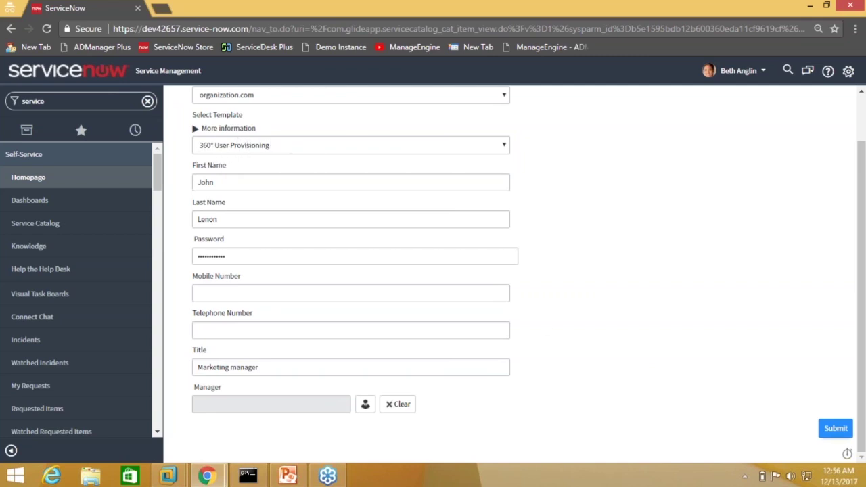
pyautogui.rightClick(836, 428)
pyautogui.press('Escape')
pyautogui.press('Return')
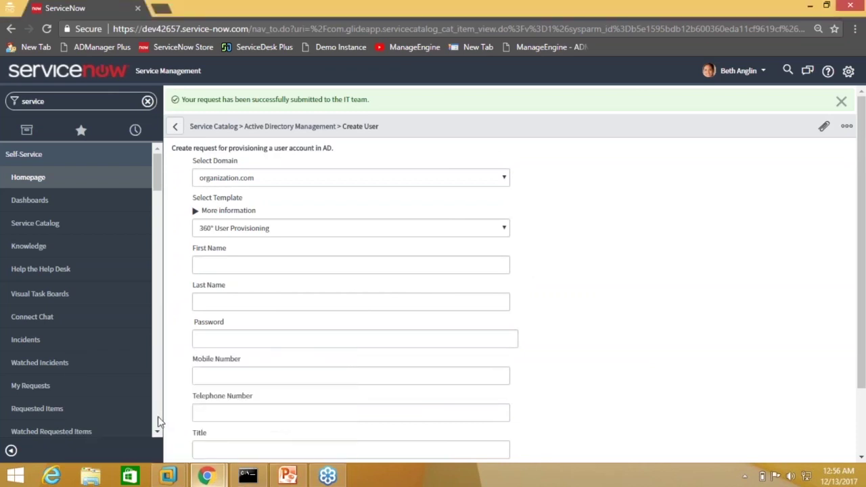
# - In the administrator's window, go from incident INC0010049 back to the Incidents list
pyautogui.moveTo(207, 474)
pyautogui.click(261, 415)
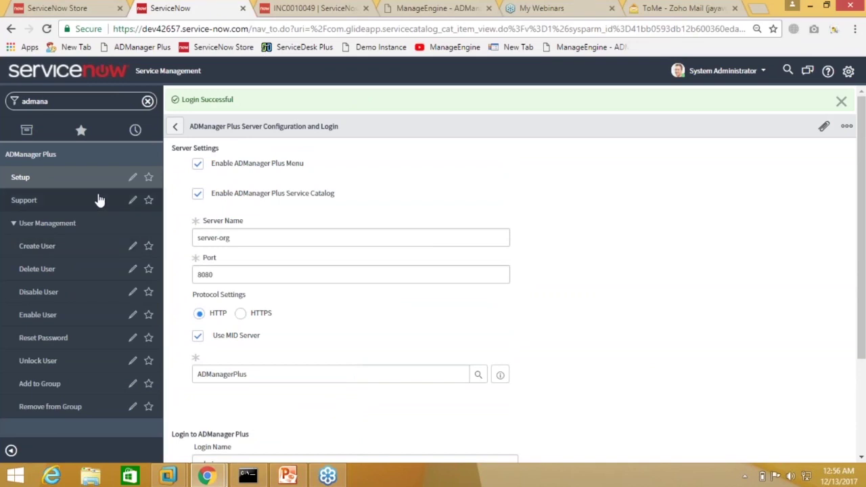
pyautogui.click(308, 10)
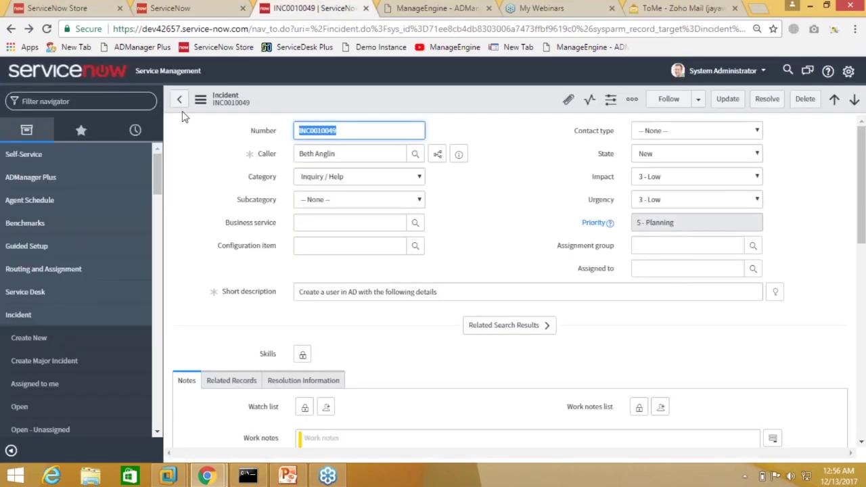
pyautogui.click(179, 100)
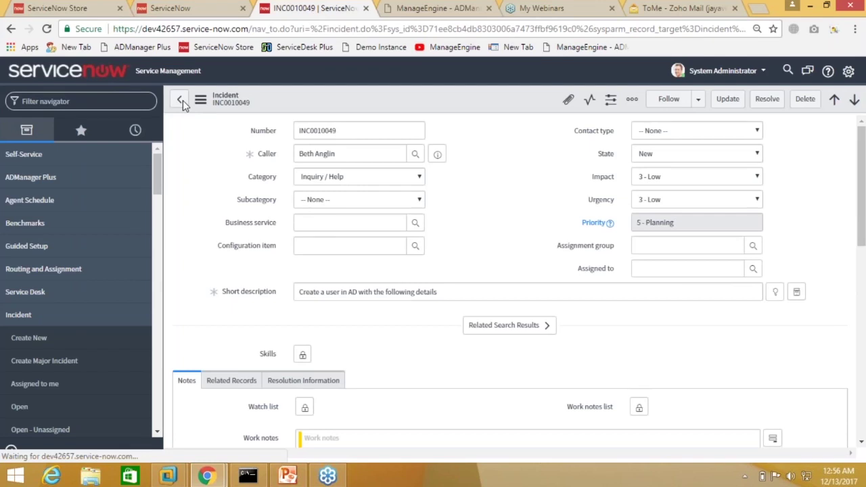
pyautogui.click(181, 100)
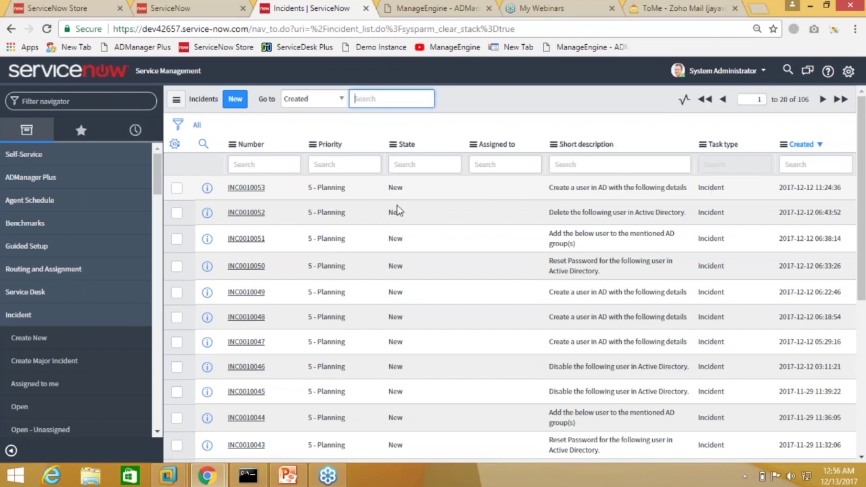
# - Open incident INC0010053, review its Activity details, and bring up its actions menu
pyautogui.click(251, 188)
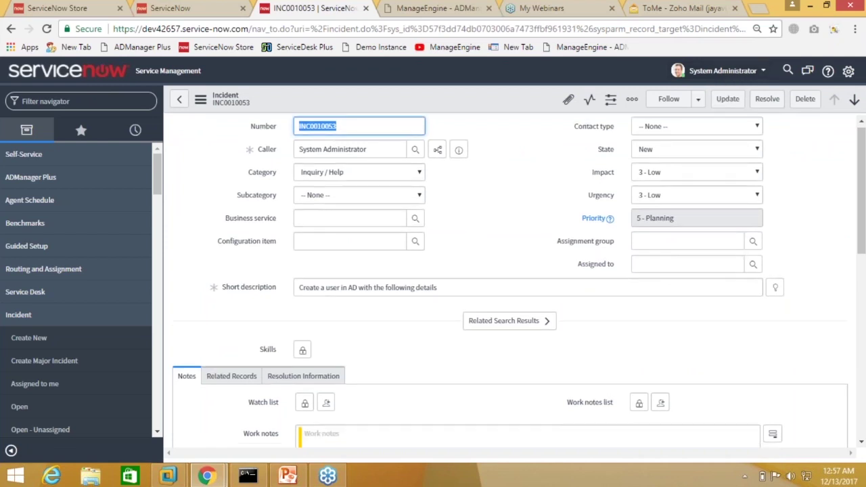
pyautogui.scroll(-1, 359, 227)
pyautogui.scroll(-1, 467, 231)
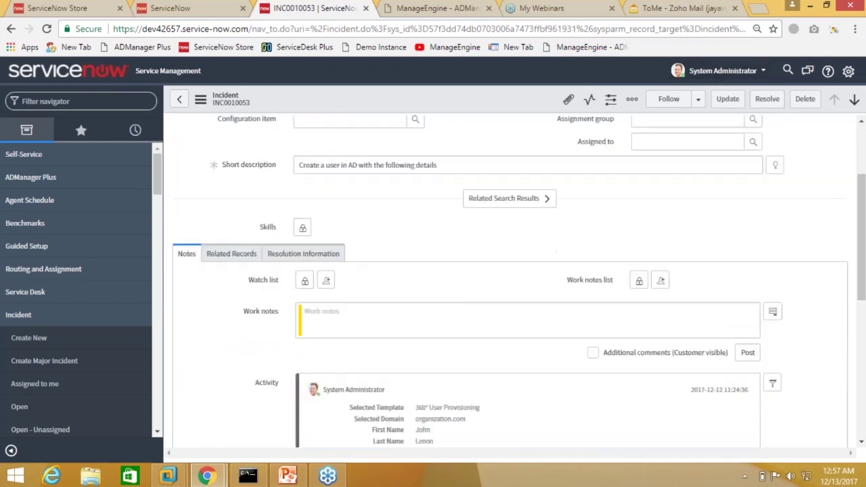
pyautogui.scroll(-1, 447, 357)
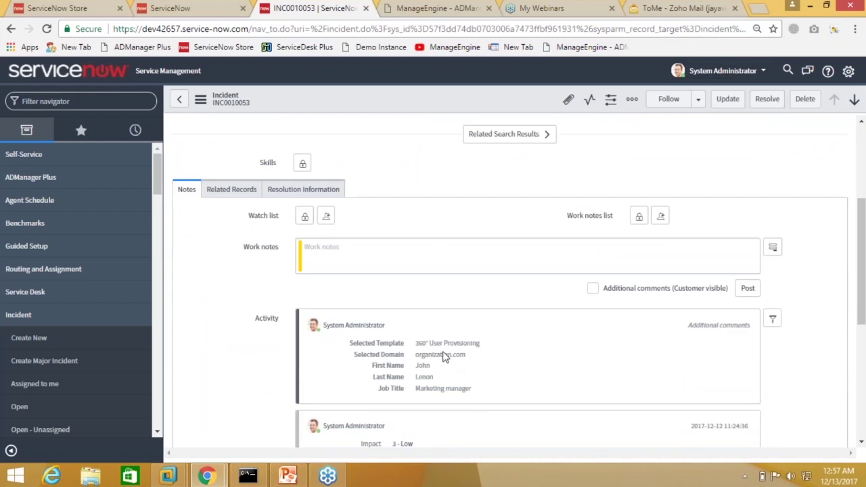
pyautogui.scroll(-1, 443, 355)
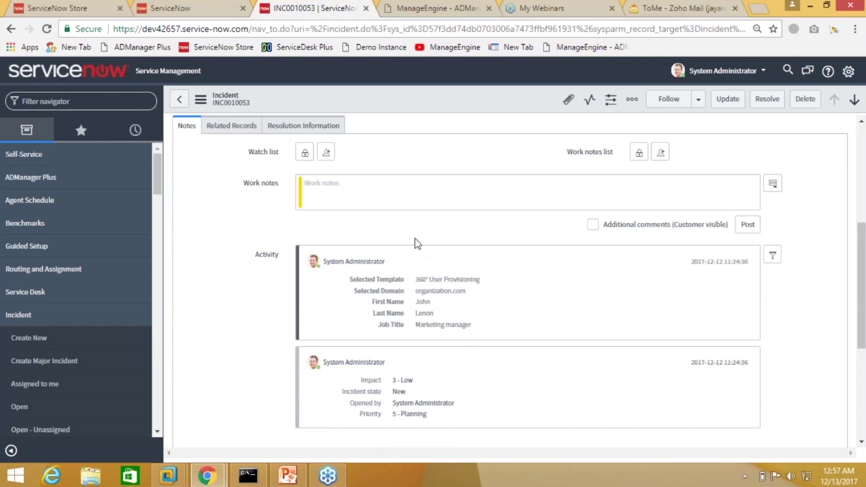
pyautogui.scroll(3, 416, 244)
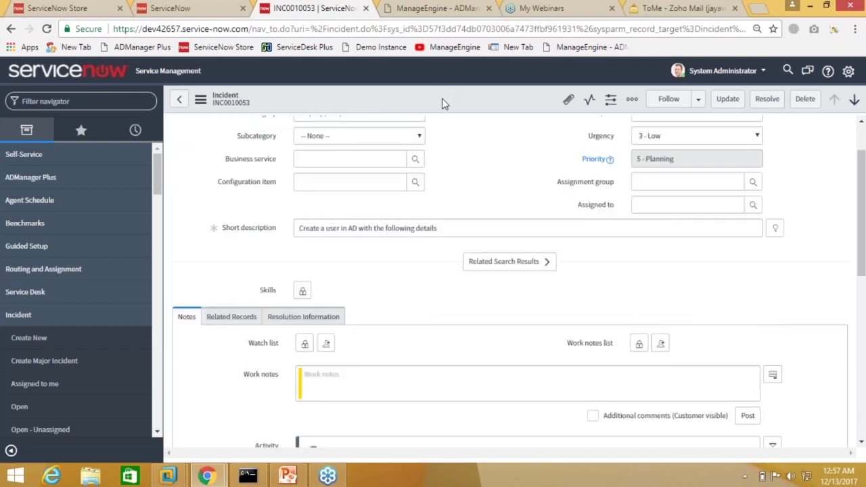
pyautogui.rightClick(442, 101)
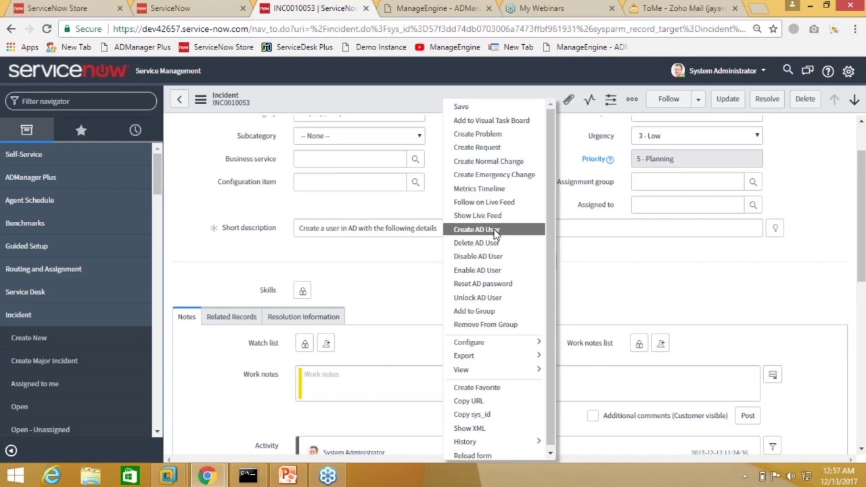
# - Create the AD user from the incident, checking the prefilled name, password and Marketing manager title, then submit
pyautogui.click(494, 231)
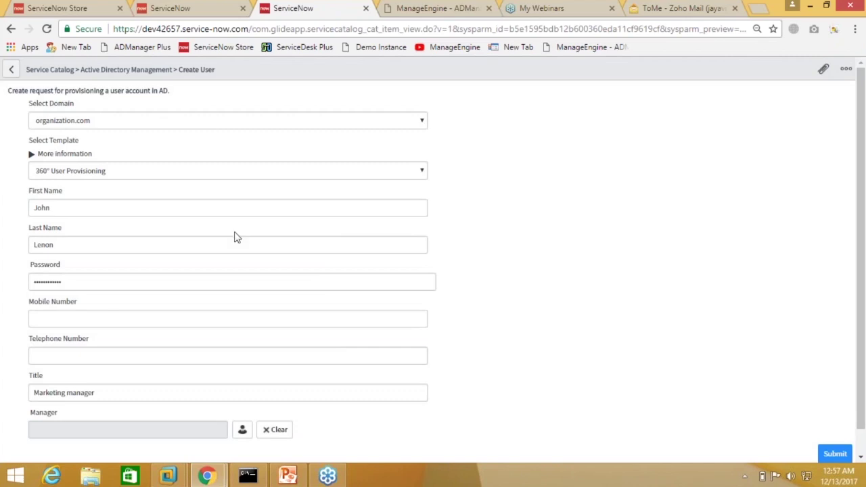
pyautogui.click(74, 208)
pyautogui.click(84, 245)
pyautogui.click(87, 281)
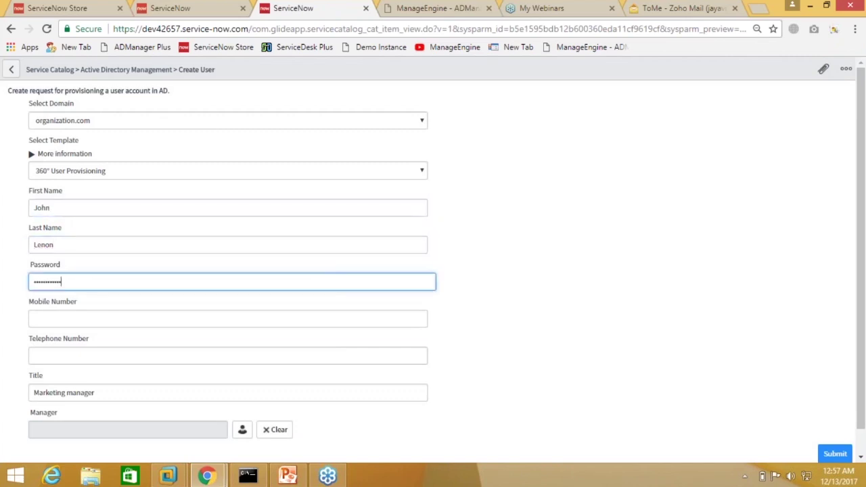
pyautogui.press('Tab')
pyautogui.press('Tab')
pyautogui.click(104, 390)
pyautogui.scroll(-1, 186, 230)
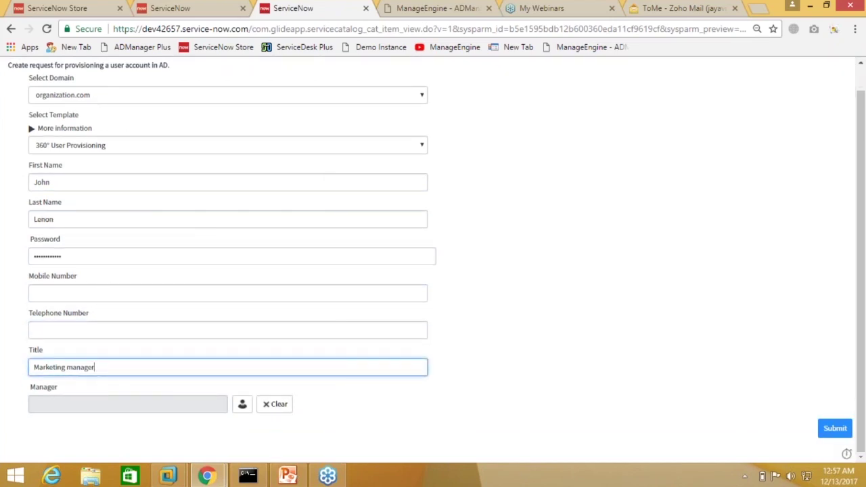
pyautogui.scroll(1, 120, 120)
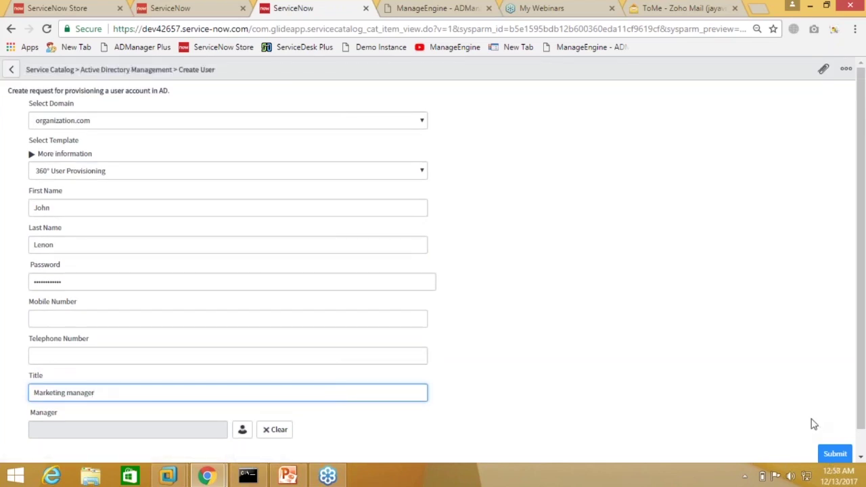
pyautogui.scroll(-1, 813, 423)
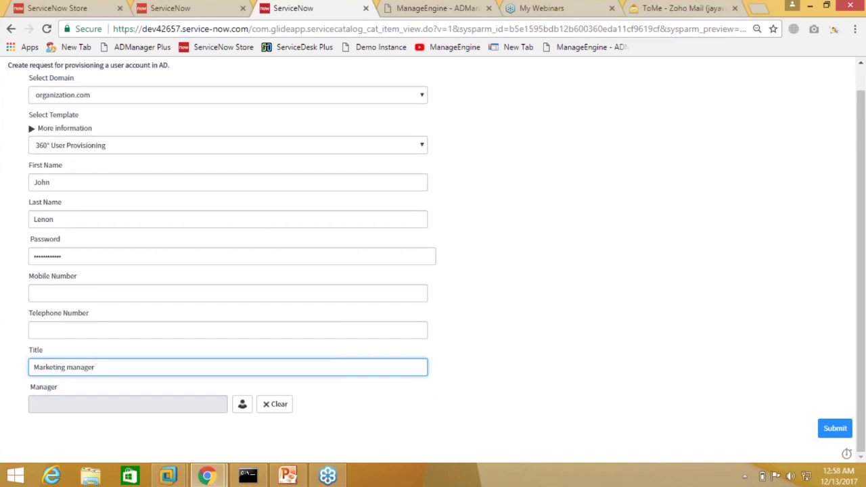
pyautogui.click(829, 428)
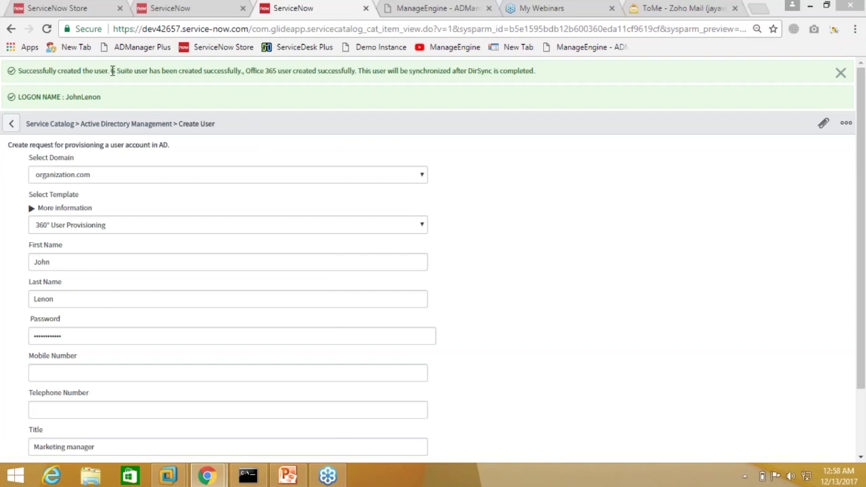
# - Review the AD, G Suite and Office 365 success banners, then switch to ADManager Plus
pyautogui.moveTo(111, 71); pyautogui.dragTo(538, 70)
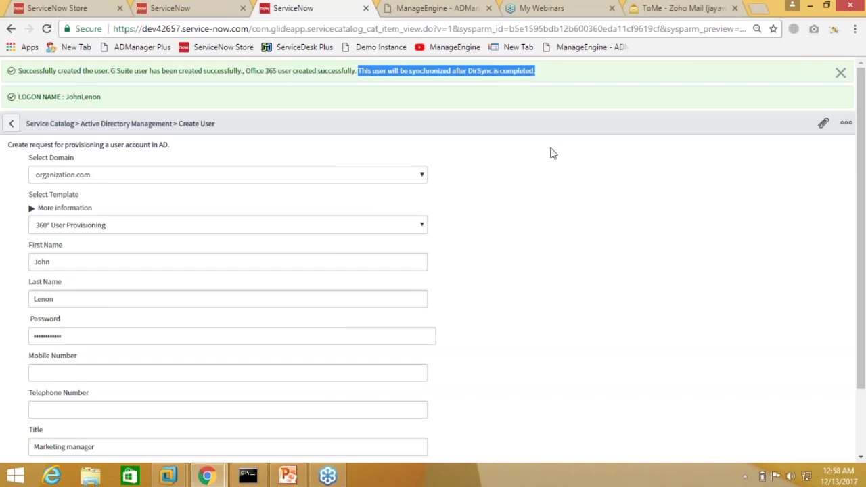
pyautogui.click(555, 176)
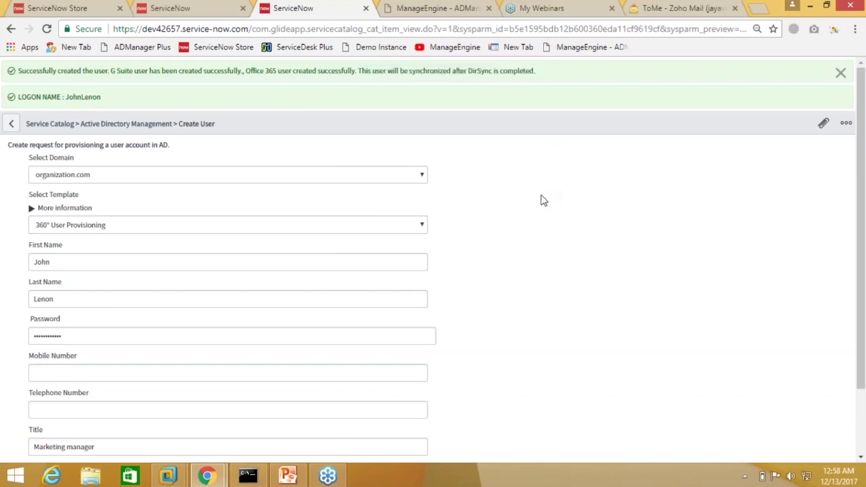
pyautogui.scroll(-2, 541, 201)
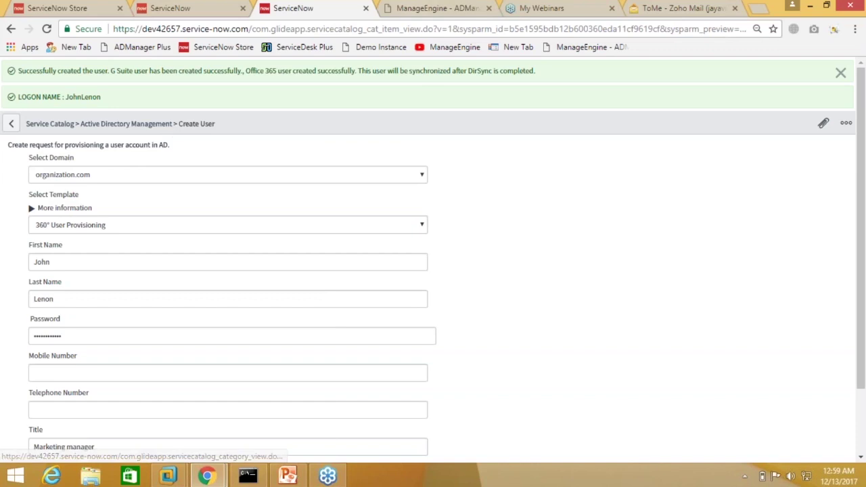
pyautogui.click(423, 10)
# - From the ADManager Plus home page, search AD objects for the new user's logon name
pyautogui.click(39, 96)
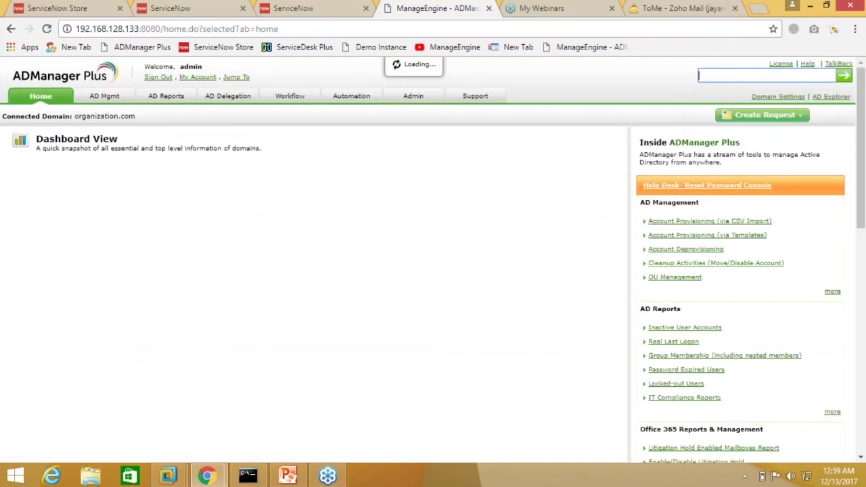
pyautogui.click(745, 76)
pyautogui.write('john')
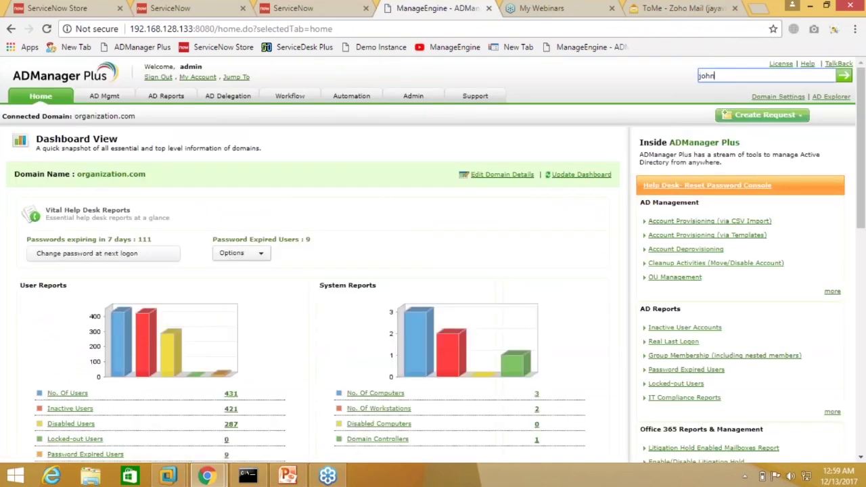
pyautogui.write('le')
pyautogui.press('Return')
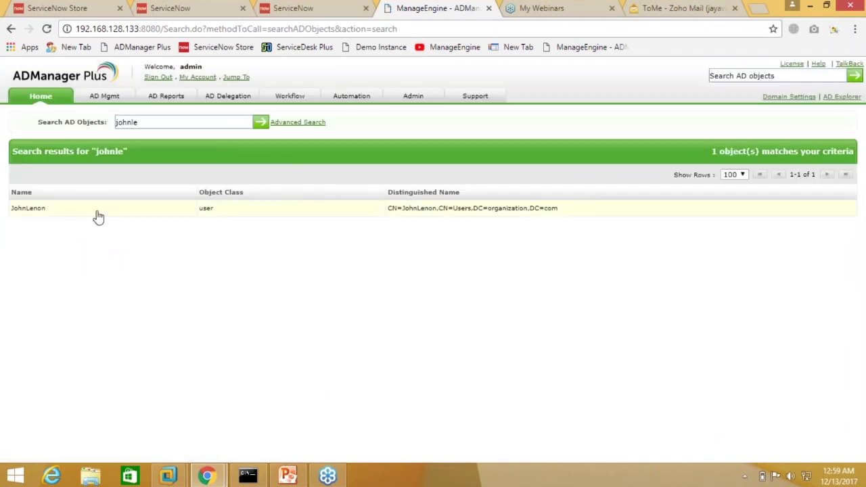
# - Open the user's properties and confirm the Marketing manager title on the Contact tab
pyautogui.click(227, 215)
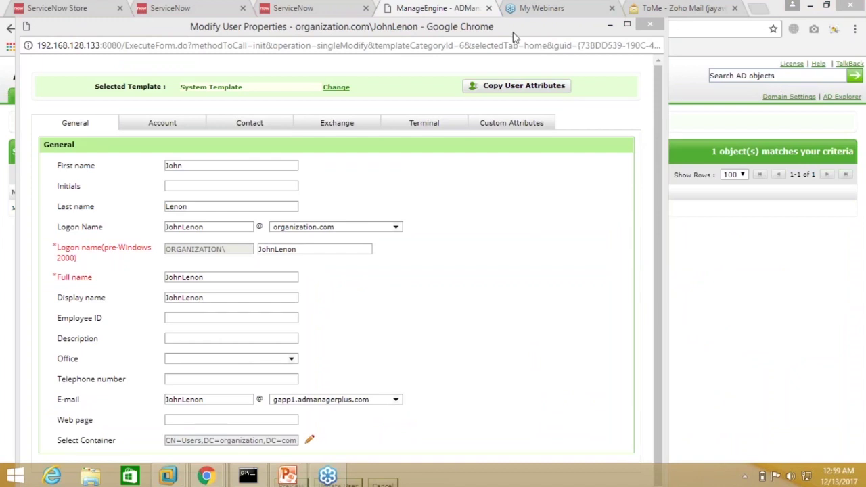
pyautogui.moveTo(519, 21); pyautogui.dragTo(566, 24)
pyautogui.scroll(-1, 452, 245)
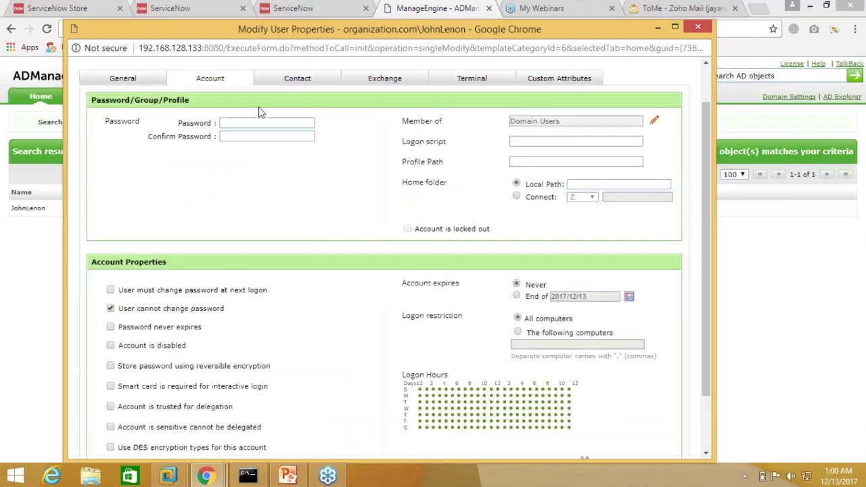
pyautogui.click(383, 80)
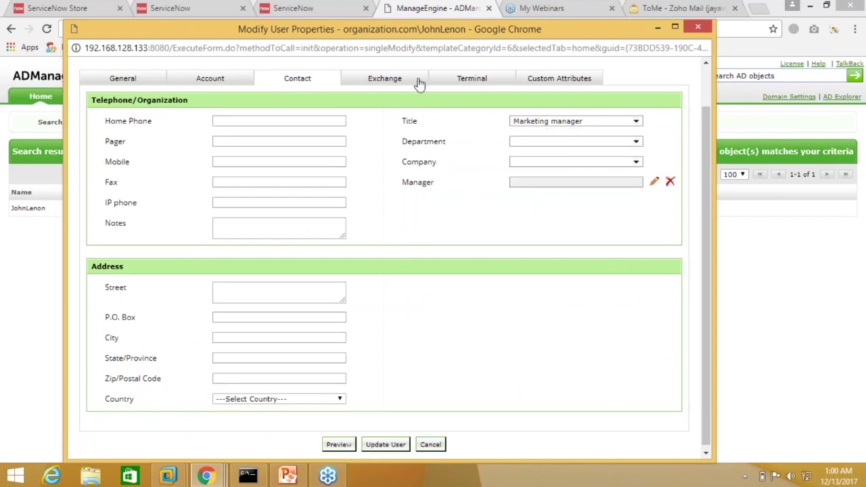
pyautogui.click(391, 78)
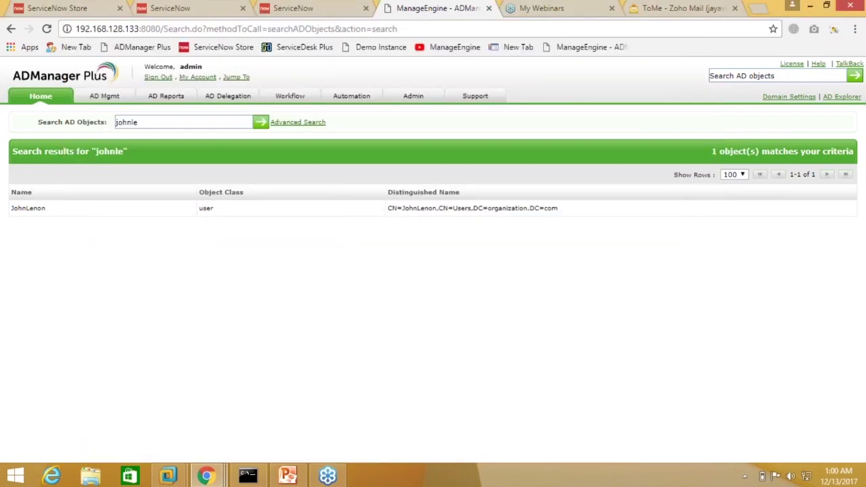
# - Return to ServiceNow and bring forward the requester's window with a blank Create User form
pyautogui.click(298, 8)
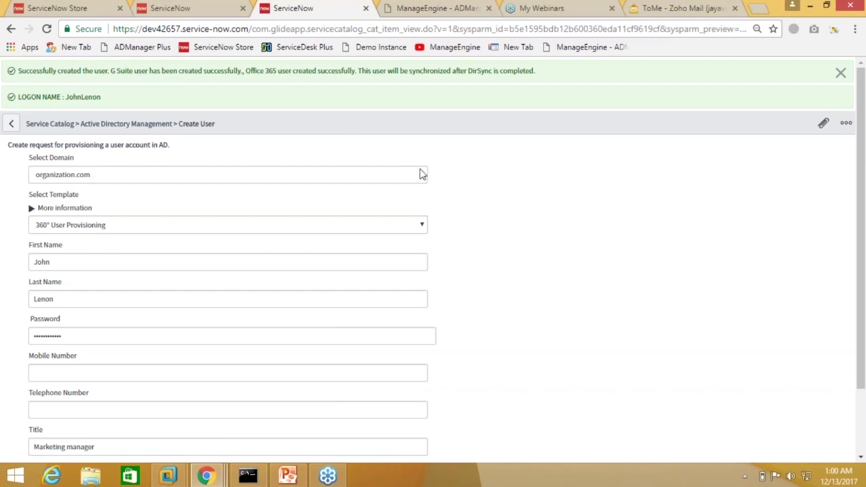
pyautogui.scroll(-2, 521, 214)
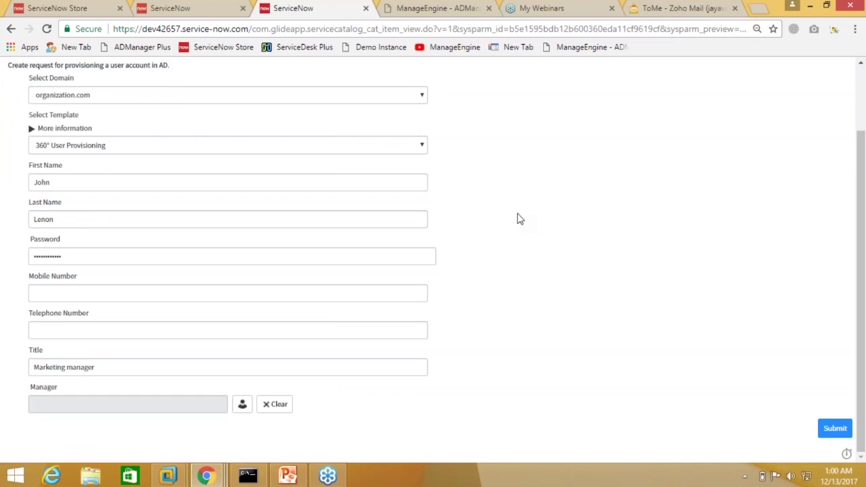
pyautogui.scroll(2, 520, 219)
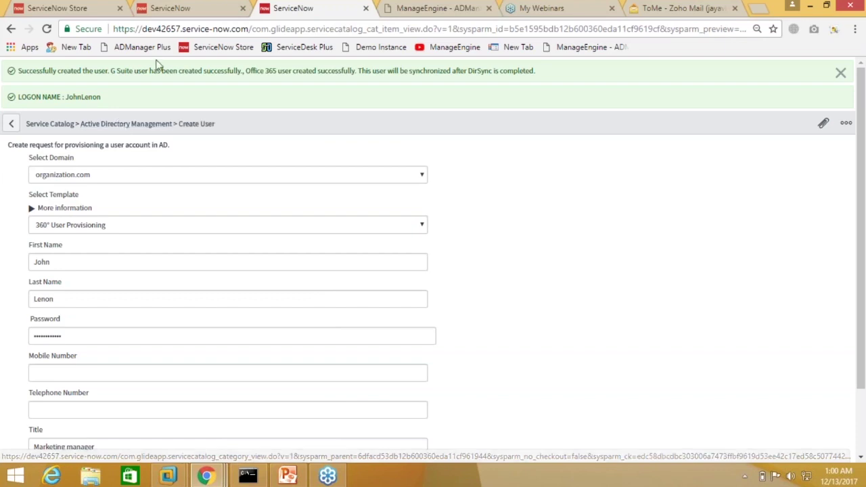
pyautogui.click(11, 127)
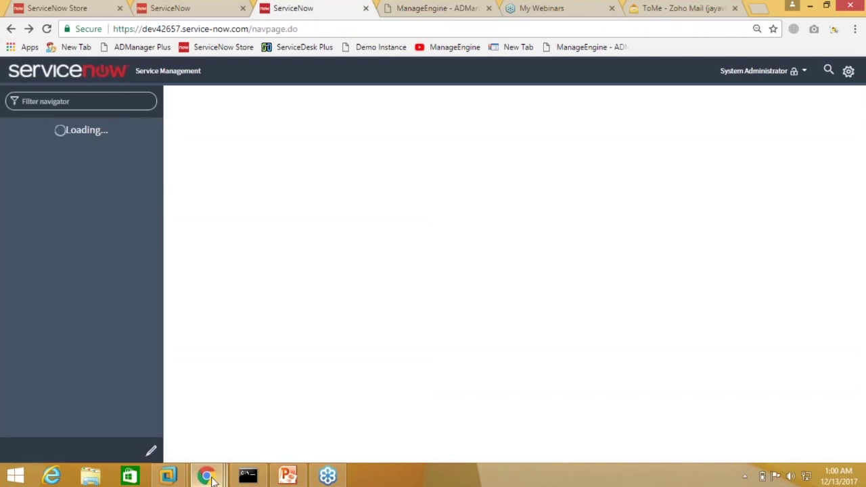
pyautogui.moveTo(206, 476)
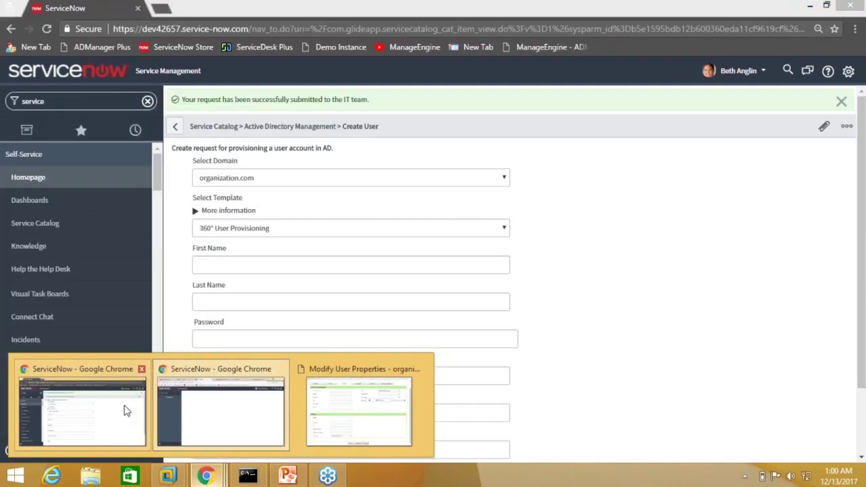
pyautogui.click(126, 410)
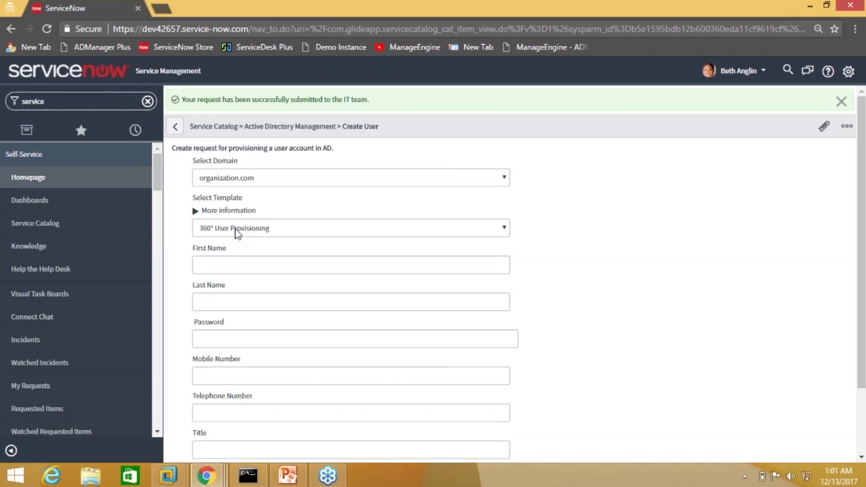
pyautogui.click(263, 229)
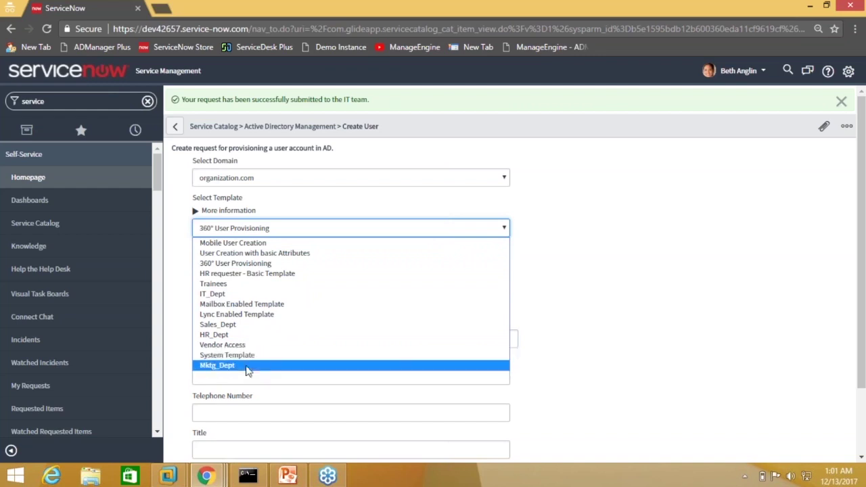
# - Choose the Mktg_Dept template and enter the new user's first and last name
pyautogui.click(246, 369)
pyautogui.click(216, 267)
pyautogui.write('Charlie')
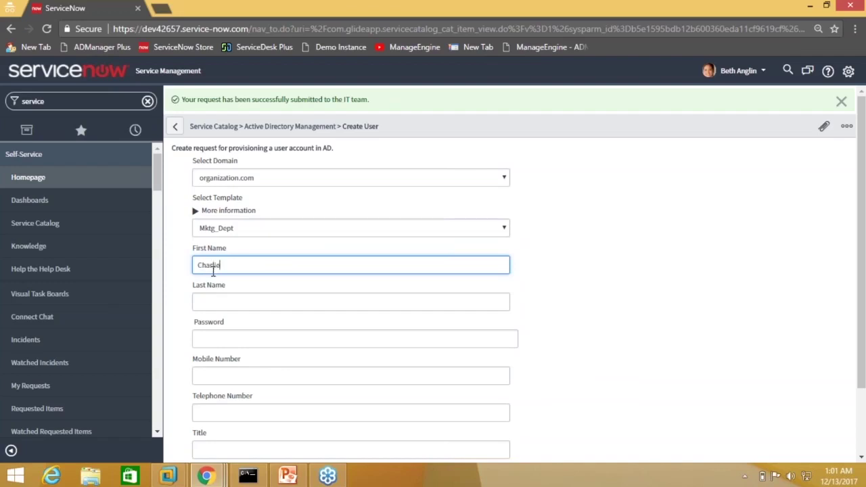
pyautogui.press('Tab')
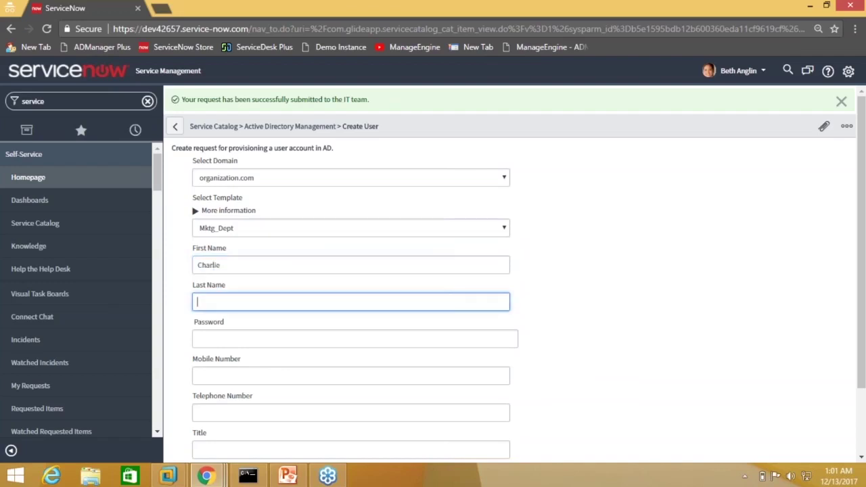
pyautogui.write('Puth')
pyautogui.click(247, 334)
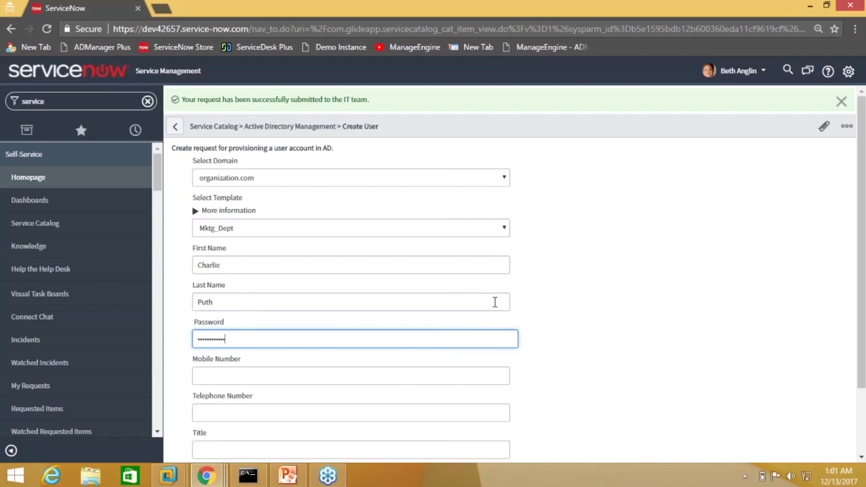
# - Set the title to Marketing manager, submit the request, and bring the incident window forward
pyautogui.scroll(-1, 498, 300)
pyautogui.press('Tab')
pyautogui.click(350, 366)
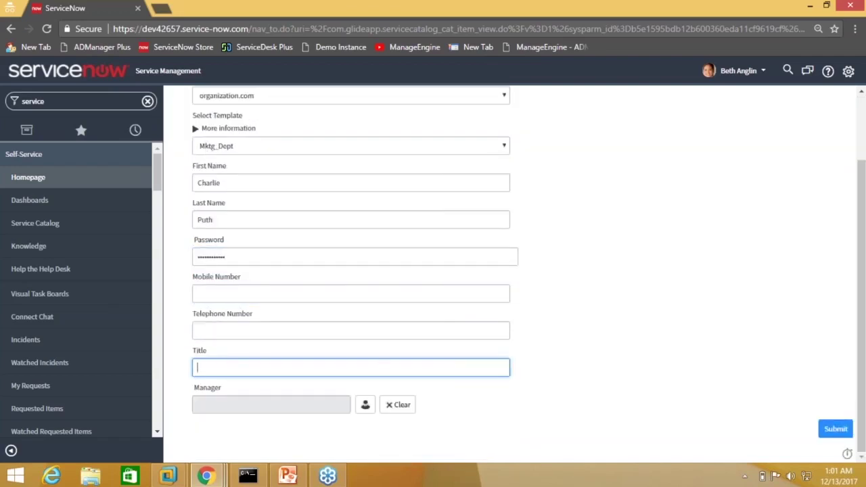
pyautogui.write('Marketing manage')
pyautogui.hotkey('ctrl', 'a')
pyautogui.press('Return')
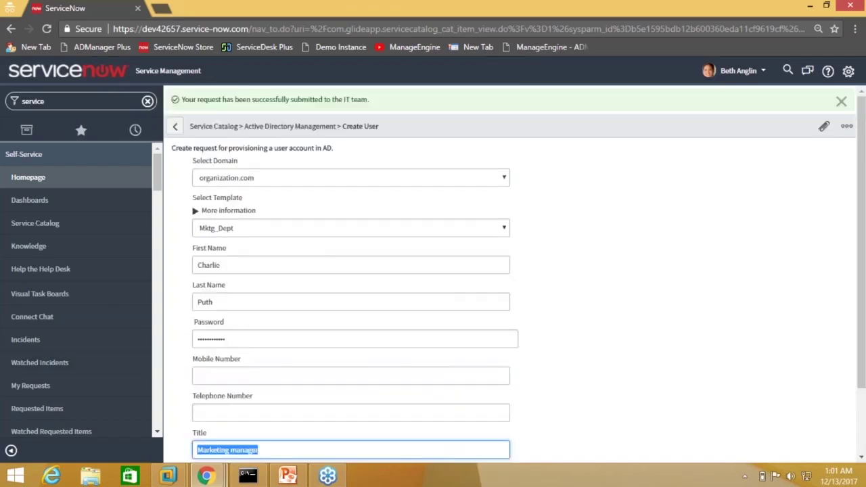
pyautogui.scroll(-2, 744, 370)
pyautogui.click(836, 429)
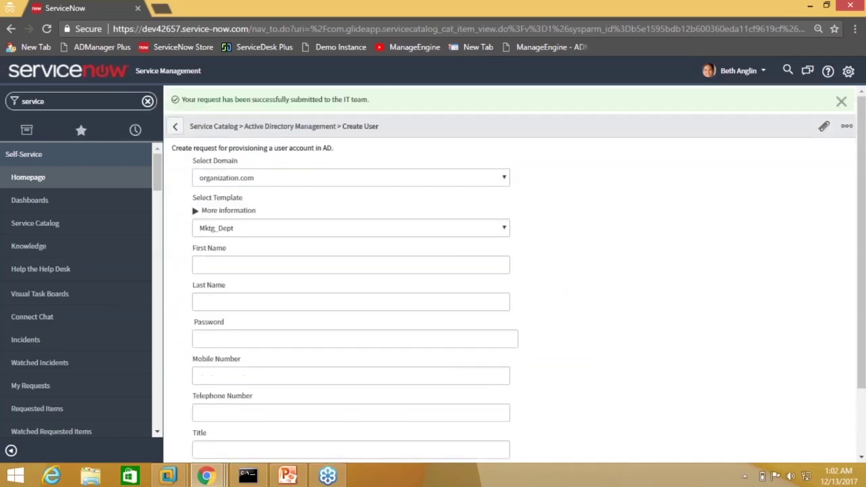
pyautogui.moveTo(206, 476)
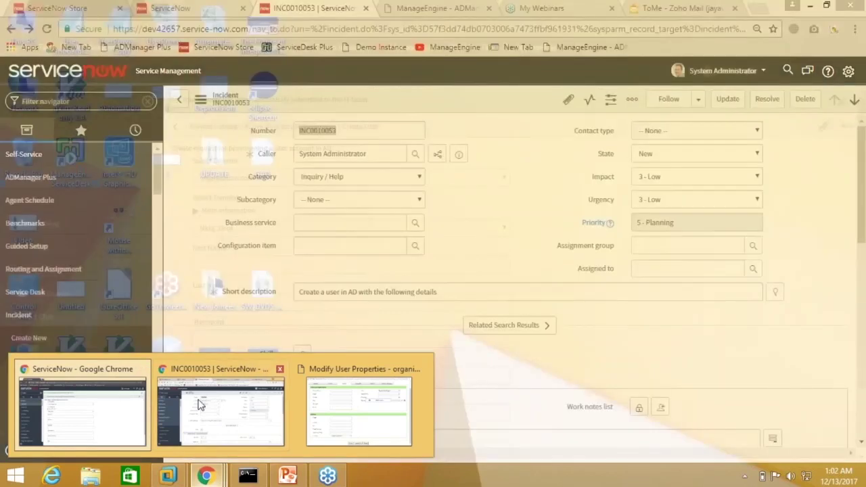
pyautogui.click(221, 411)
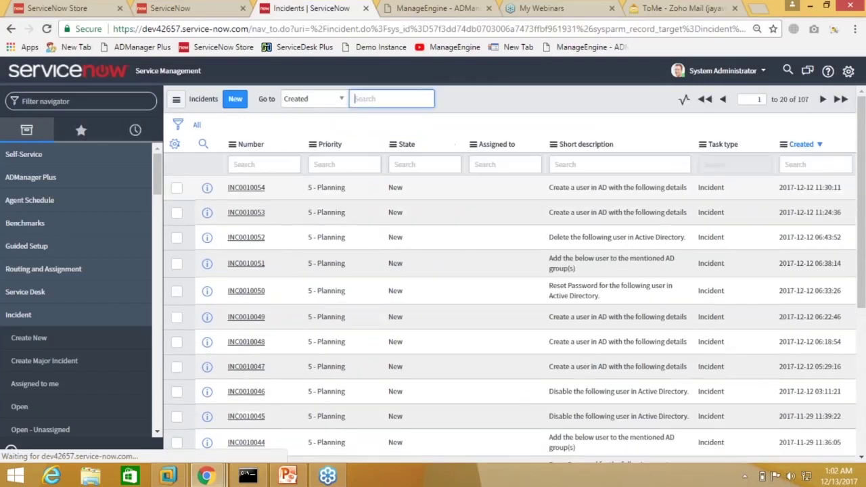
# - Open the newest create-user incident, INC0010054
pyautogui.rightClick(441, 166)
pyautogui.click(263, 193)
pyautogui.click(262, 192)
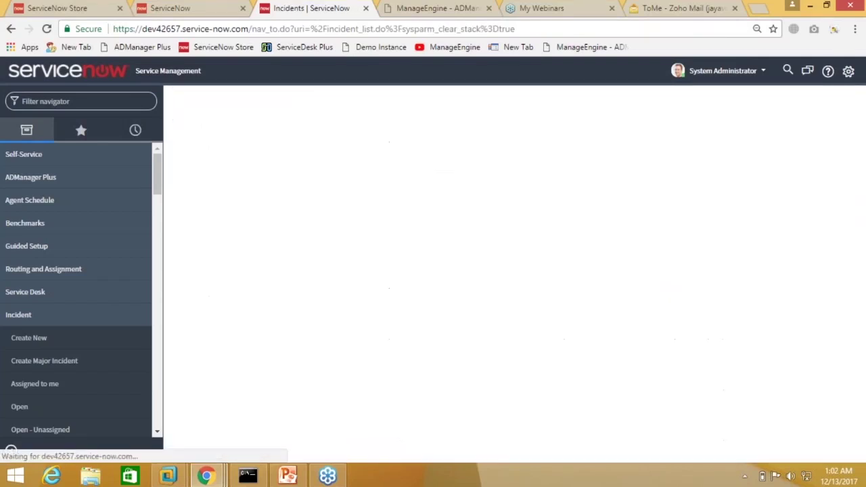
# - Choose Create AD User from the incident form's action menu to get a prefilled request
pyautogui.rightClick(453, 92)
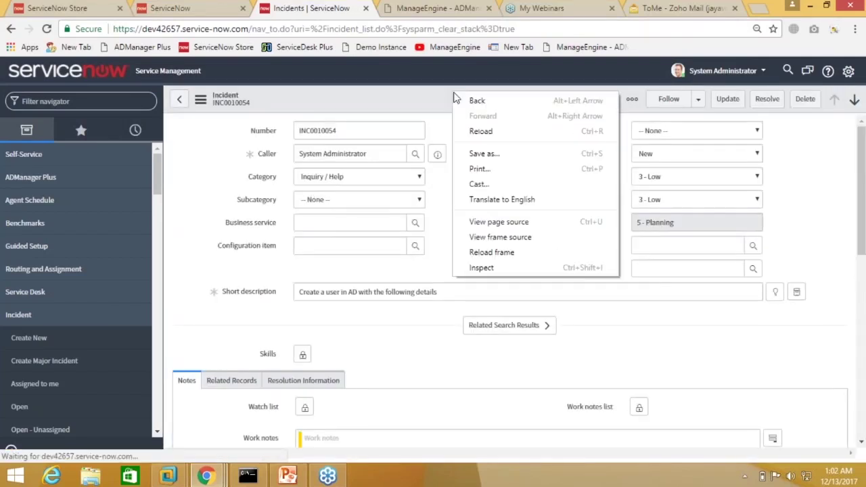
pyautogui.click(414, 98)
pyautogui.rightClick(415, 102)
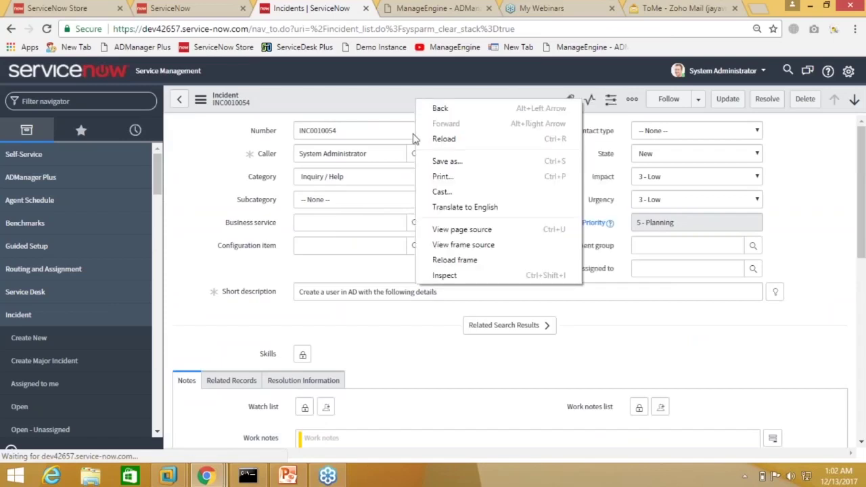
pyautogui.rightClick(398, 104)
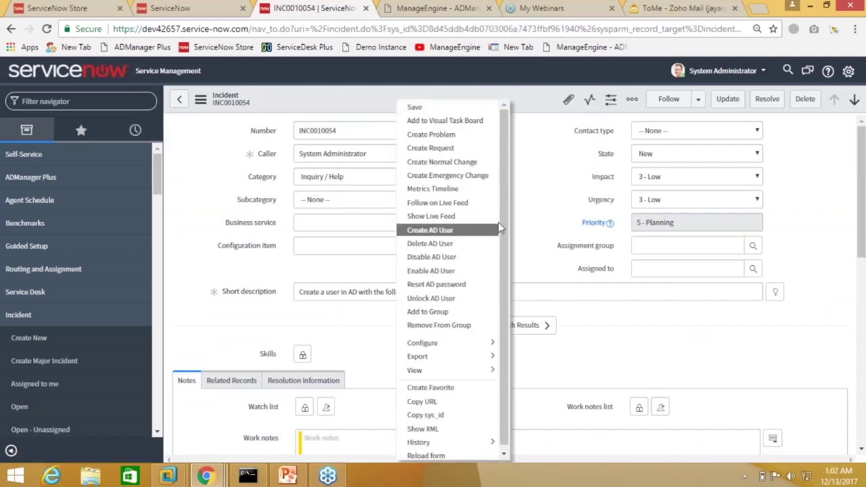
pyautogui.click(522, 233)
pyautogui.scroll(-5, 501, 264)
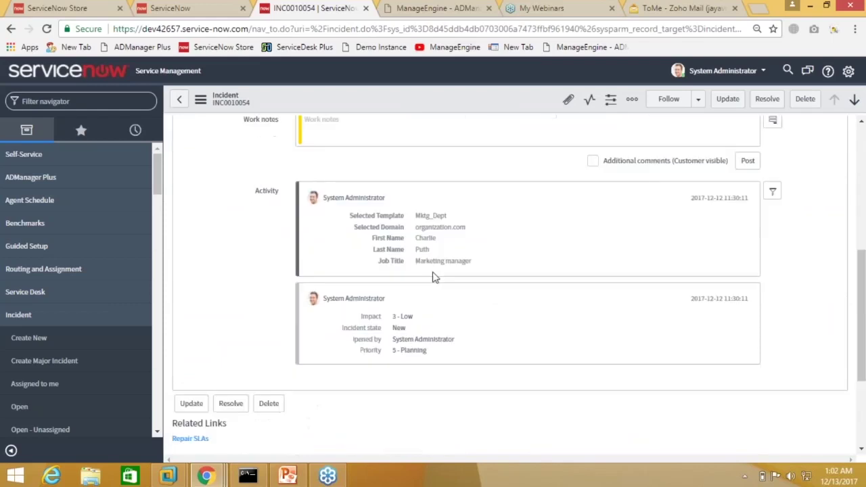
pyautogui.rightClick(435, 93)
pyautogui.click(466, 221)
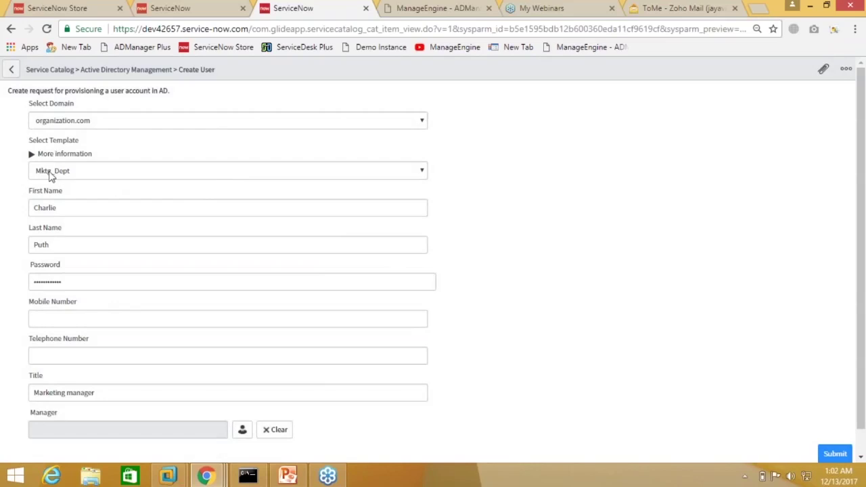
# - Check the prefilled name, password and organization.com domain, then submit the Create User request
pyautogui.click(60, 210)
pyautogui.click(67, 248)
pyautogui.click(77, 283)
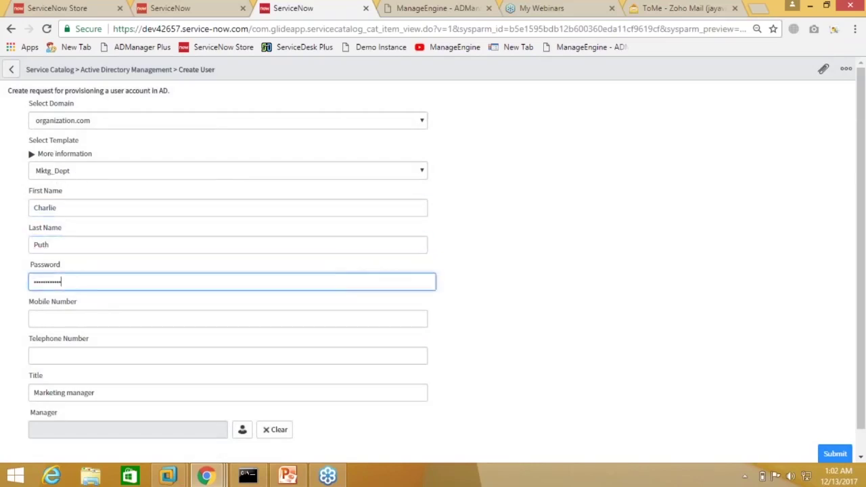
pyautogui.click(101, 121)
pyautogui.click(547, 169)
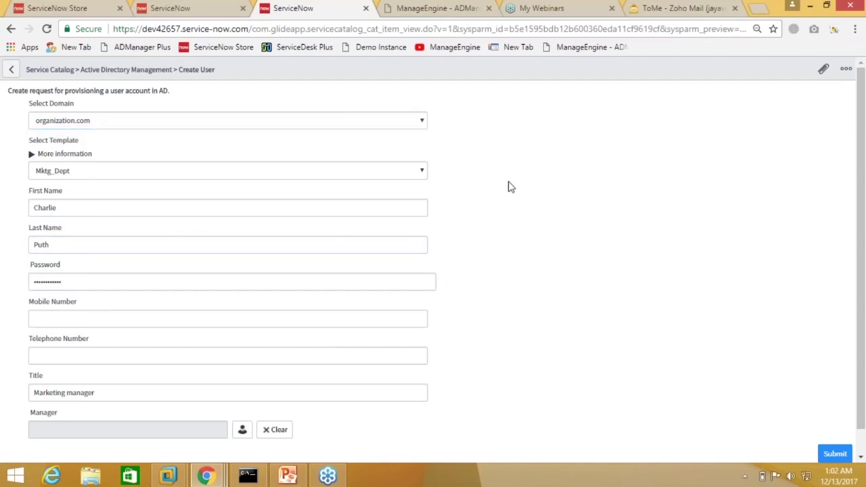
pyautogui.scroll(-1, 509, 188)
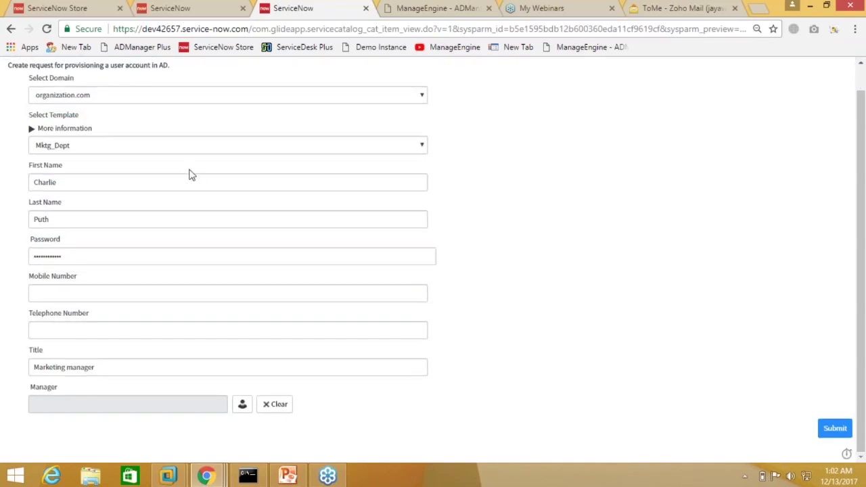
pyautogui.scroll(1, 559, 147)
pyautogui.scroll(-1, 714, 342)
pyautogui.rightClick(827, 436)
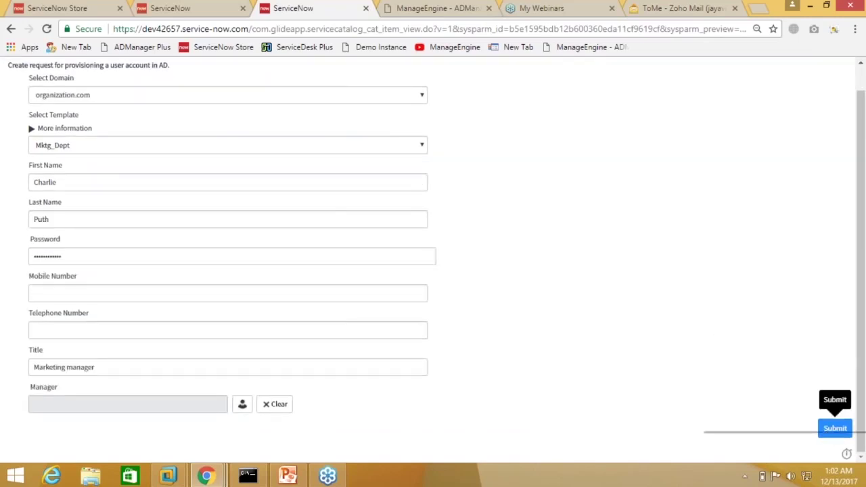
pyautogui.press('Escape')
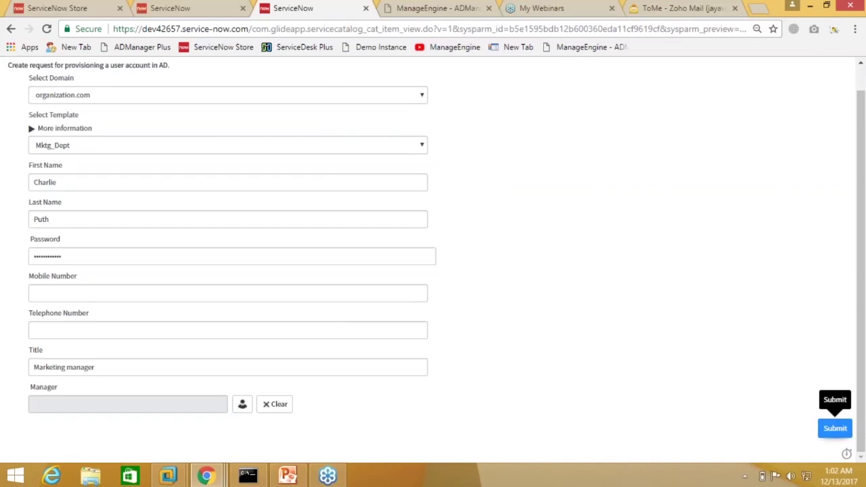
pyautogui.click(829, 429)
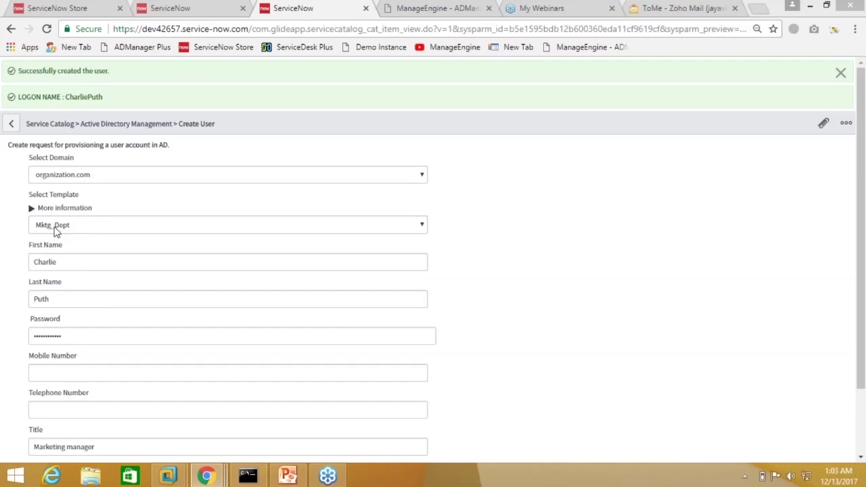
# - Search ADManager Plus for the new user's first name and open the matching account
pyautogui.click(439, 9)
pyautogui.click(806, 78)
pyautogui.write('CH')
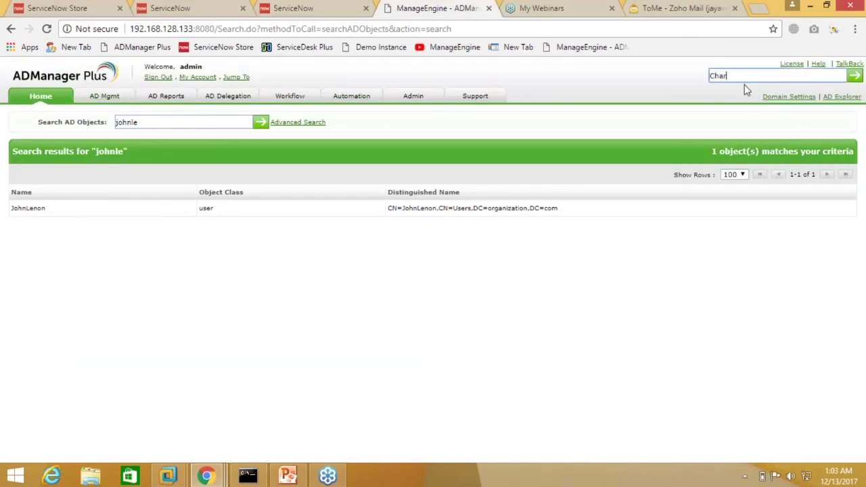
pyautogui.hotkey('ctrl', 'a')
pyautogui.press('BackSpace')
pyautogui.press('Return')
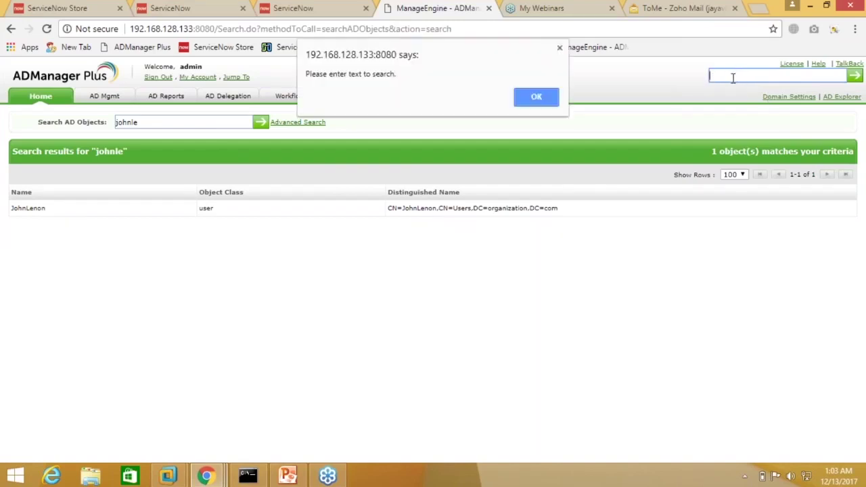
pyautogui.press('Return')
pyautogui.write('charlie')
pyautogui.press('Return')
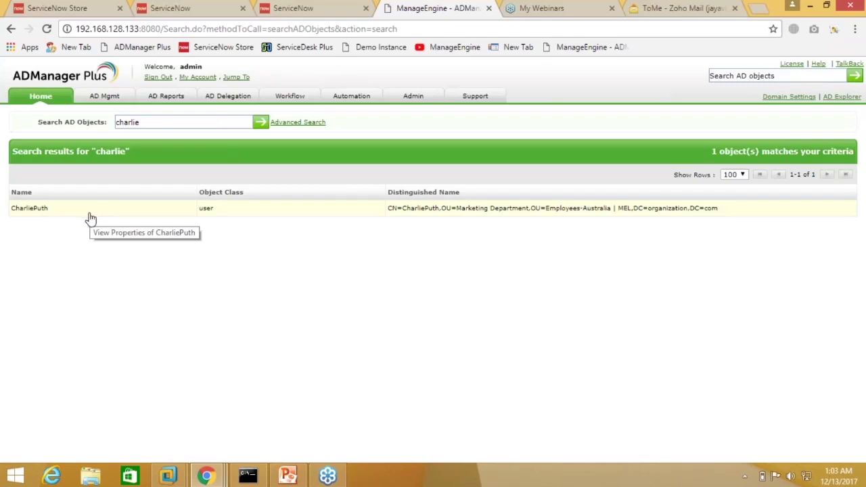
pyautogui.click(91, 218)
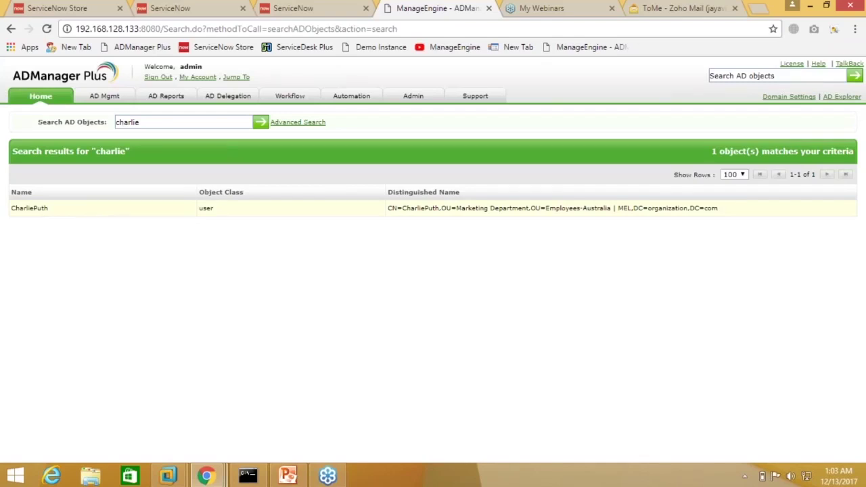
pyautogui.click(396, 126)
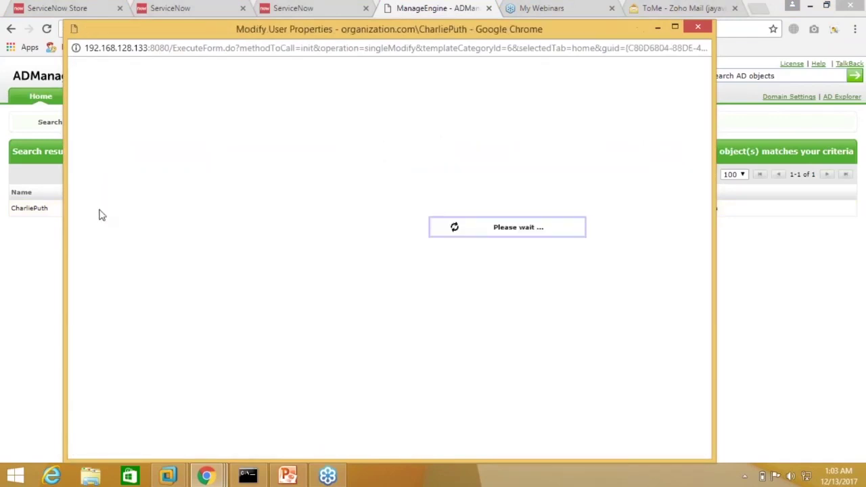
pyautogui.scroll(-2, 169, 256)
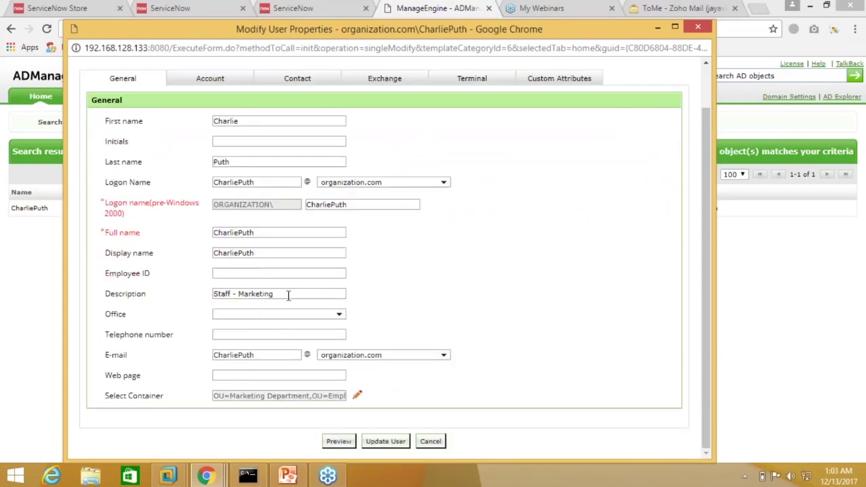
pyautogui.moveTo(286, 294); pyautogui.dragTo(175, 300)
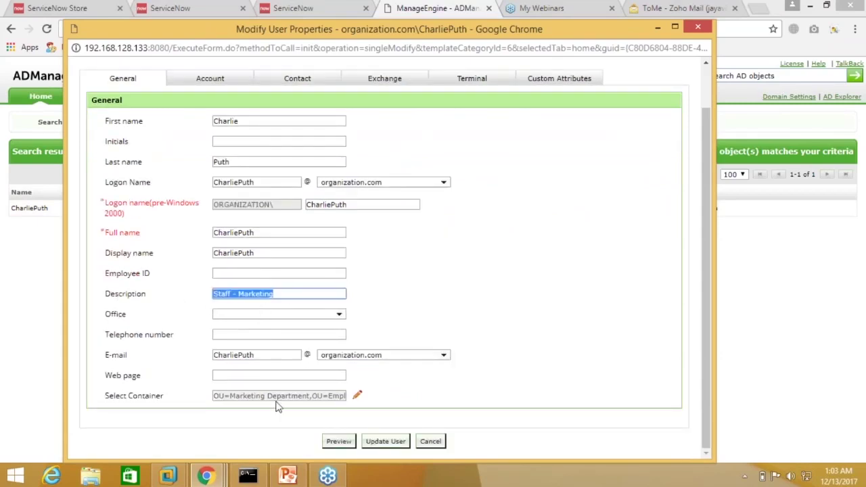
pyautogui.click(358, 400)
pyautogui.click(358, 398)
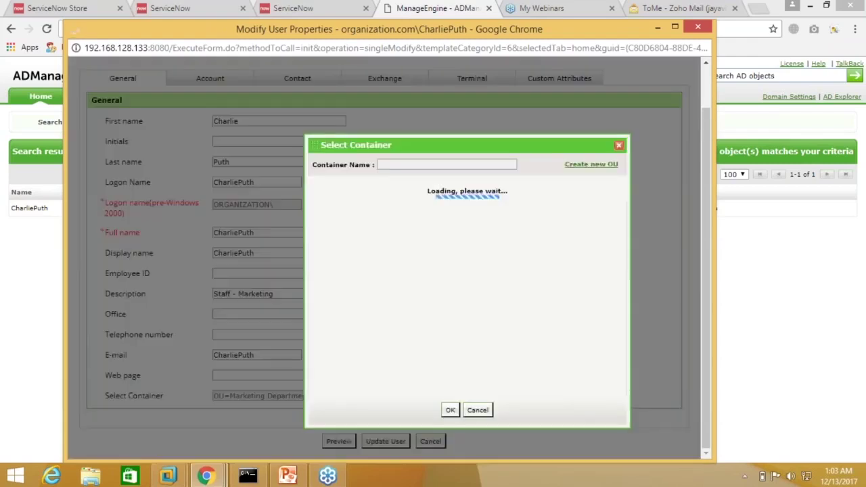
pyautogui.scroll(-2, 419, 306)
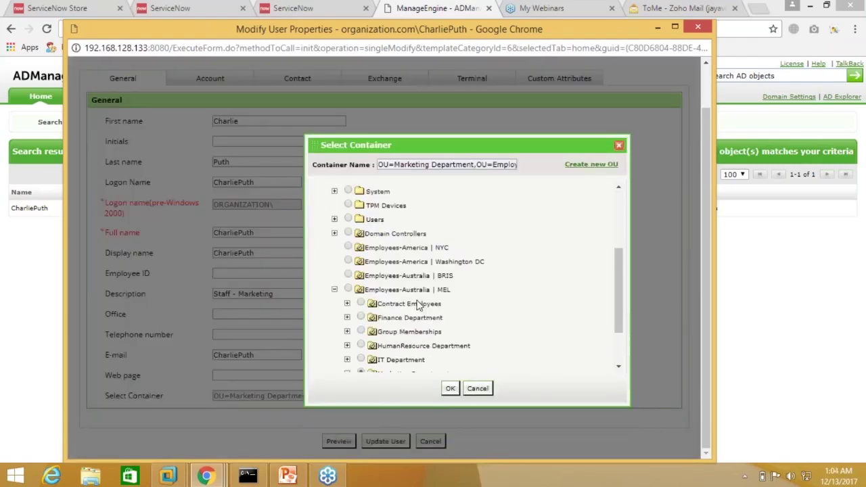
pyautogui.scroll(-1, 419, 306)
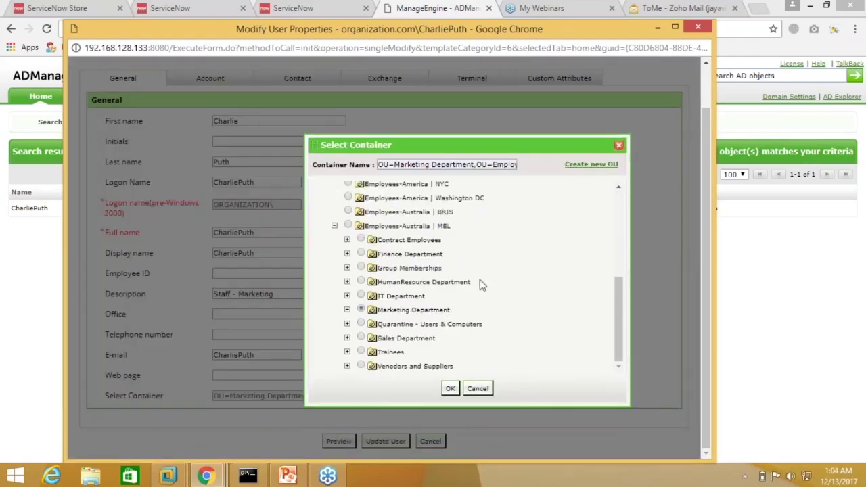
pyautogui.click(618, 147)
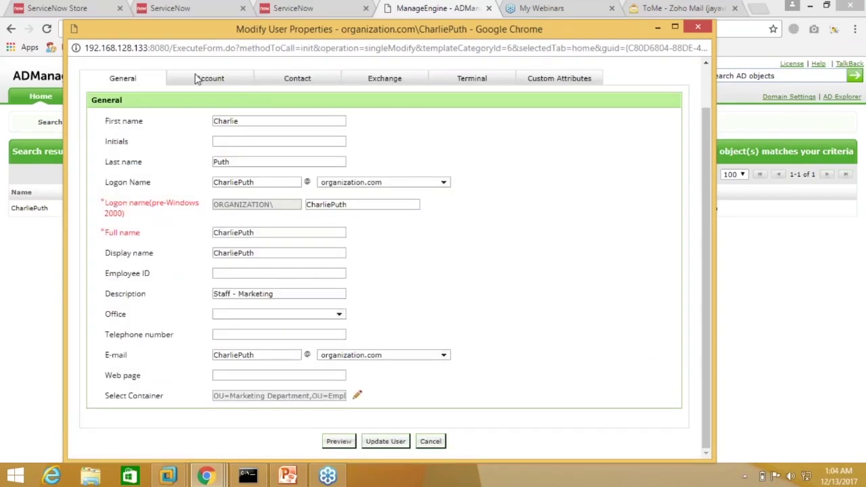
pyautogui.click(204, 80)
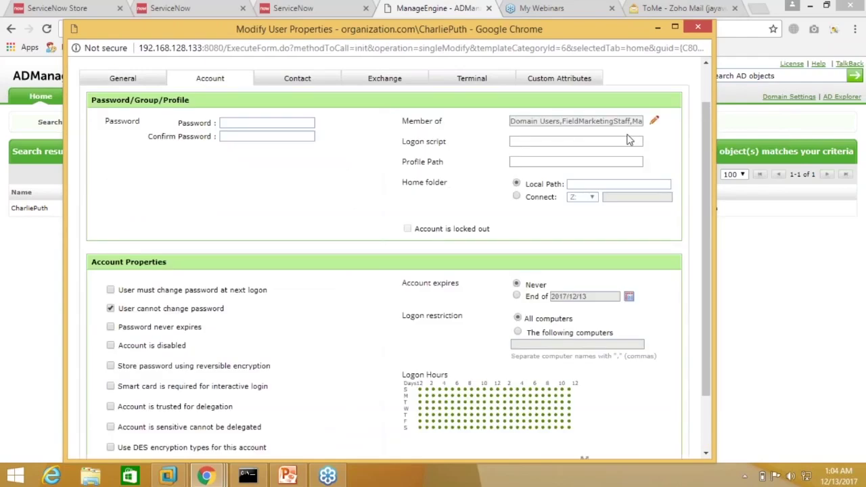
pyautogui.click(653, 121)
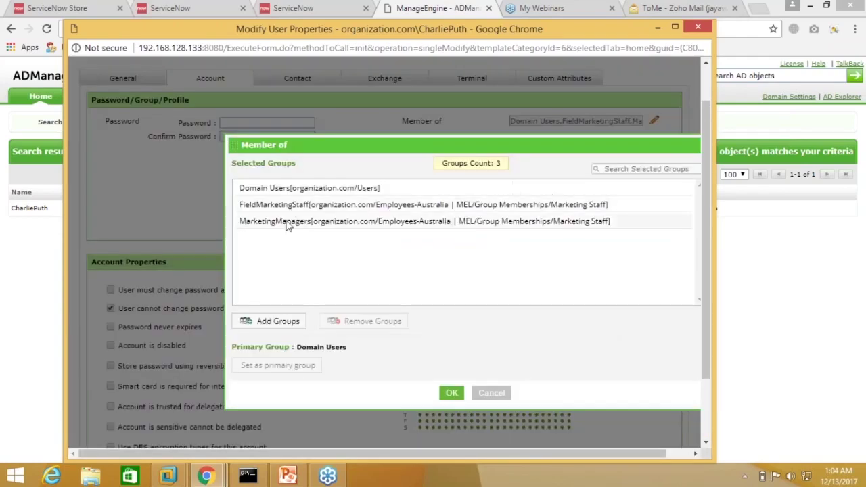
pyautogui.click(492, 393)
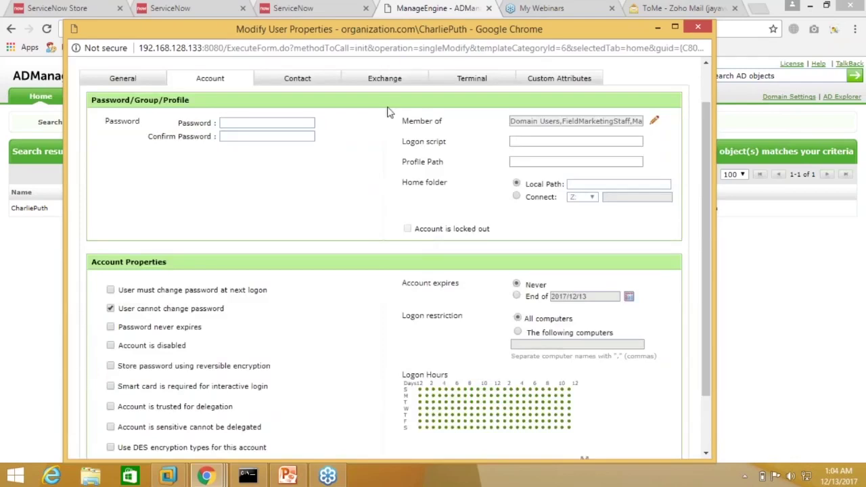
pyautogui.click(292, 83)
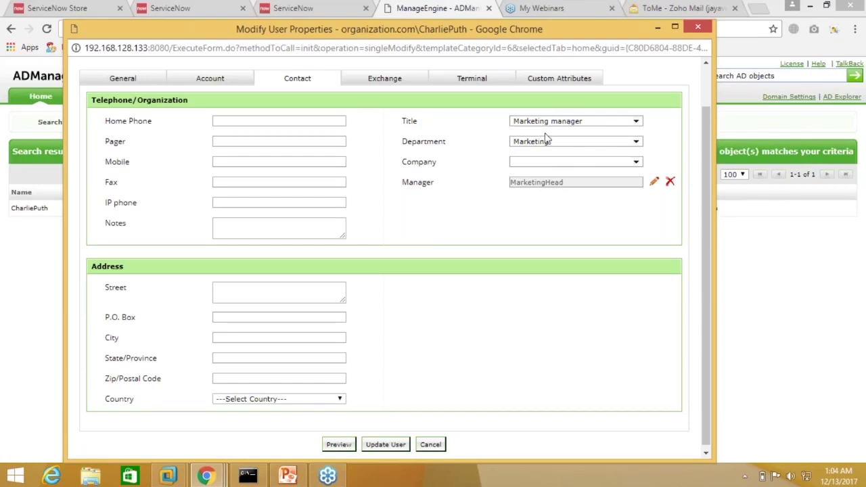
pyautogui.click(139, 81)
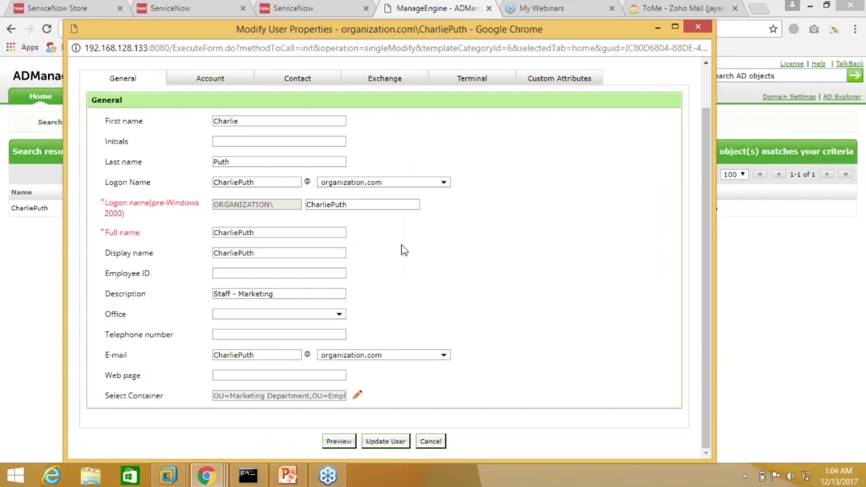
pyautogui.click(658, 27)
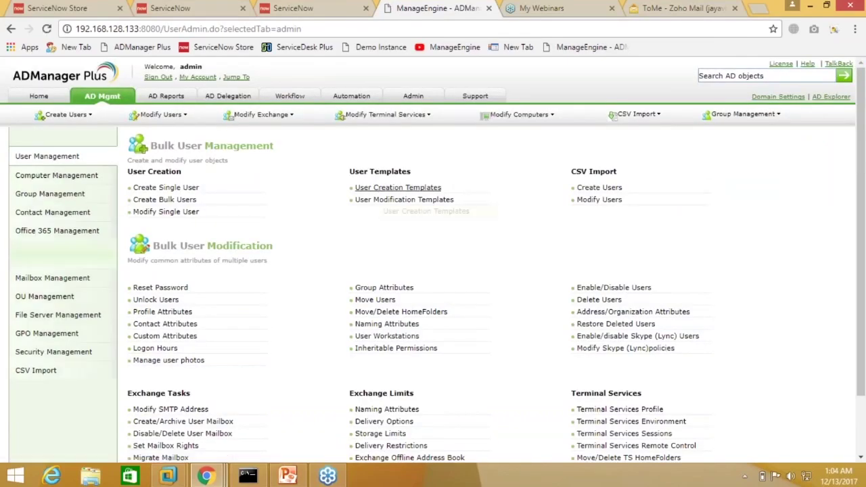
# - Open User Creation Templates and view the Mktg_Dept, then the Sales_Dept template
pyautogui.click(237, 76)
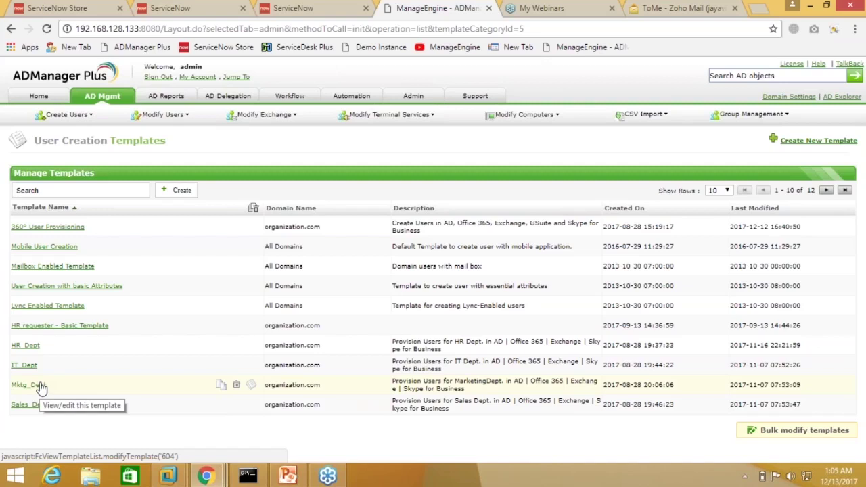
pyautogui.click(39, 385)
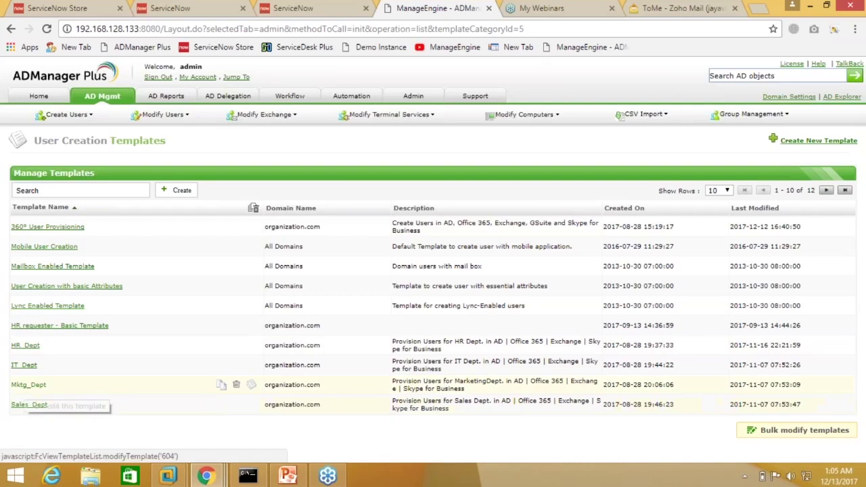
pyautogui.click(29, 406)
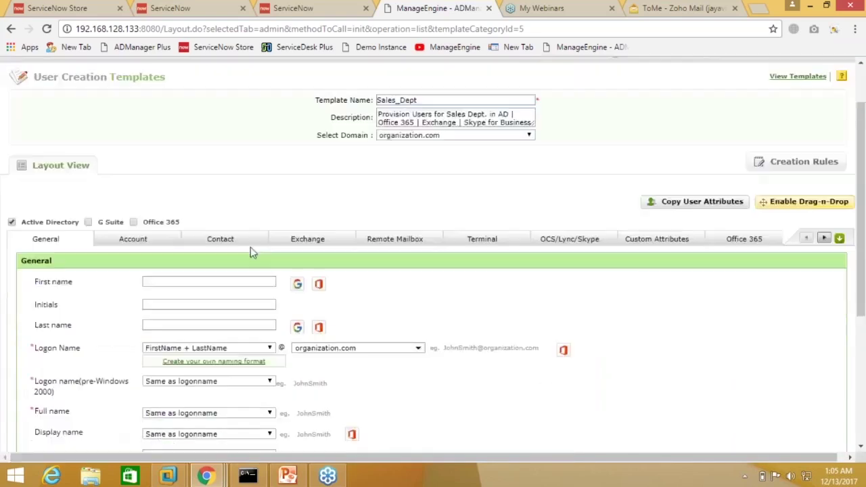
# - Review the Sales_Dept template's Staff - Salesforce description and its Member of groups list
pyautogui.scroll(-3, 250, 247)
pyautogui.moveTo(222, 281); pyautogui.dragTo(115, 289)
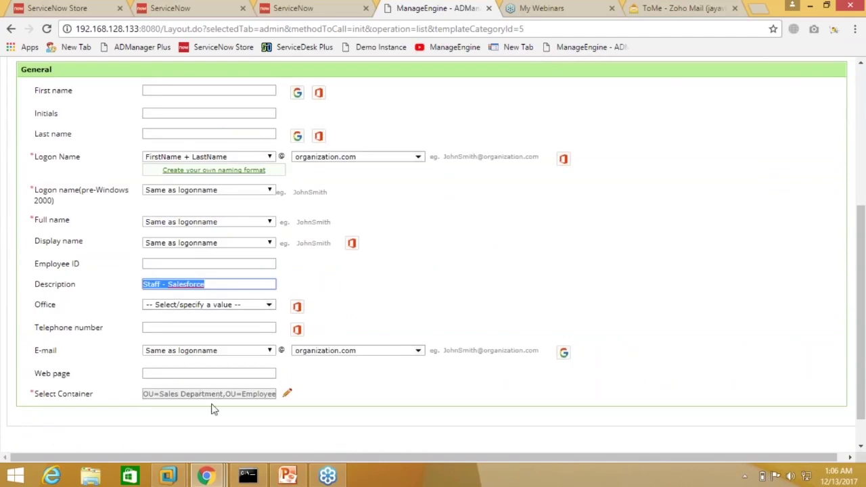
pyautogui.scroll(1, 174, 406)
pyautogui.scroll(3, 123, 116)
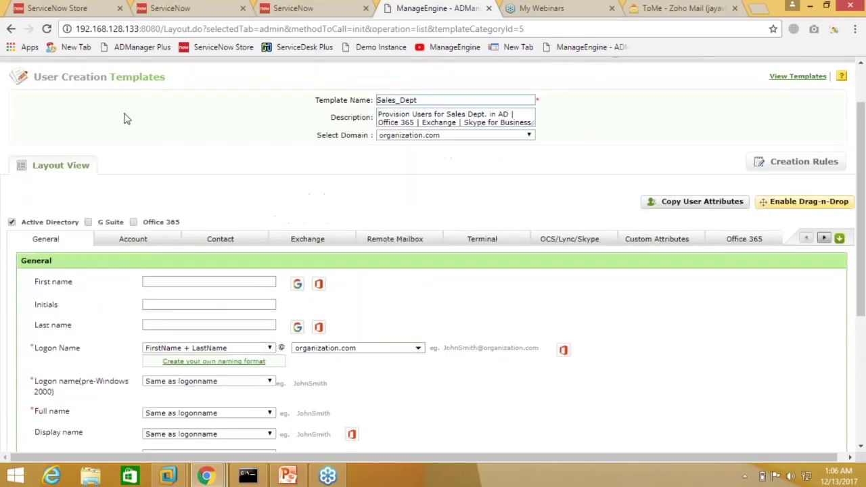
pyautogui.click(134, 237)
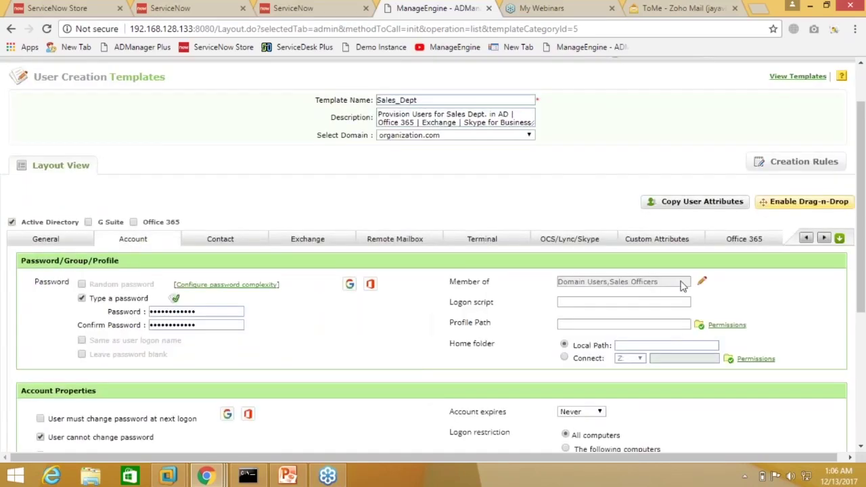
pyautogui.click(681, 286)
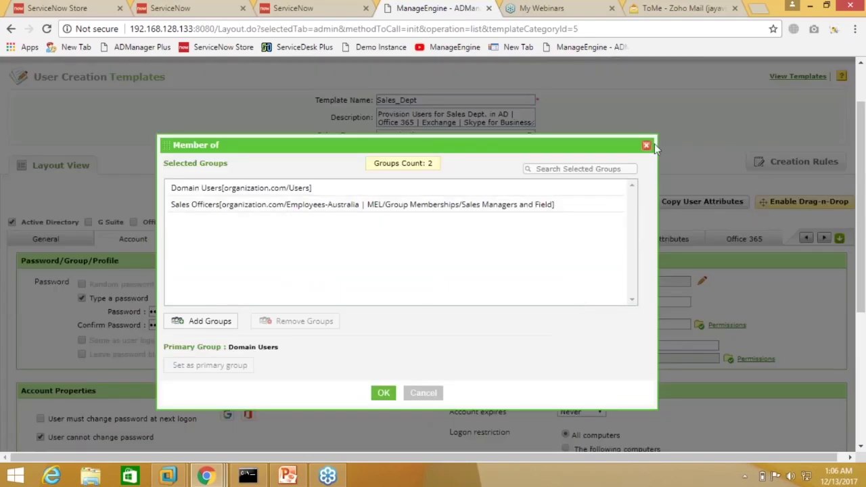
pyautogui.click(647, 146)
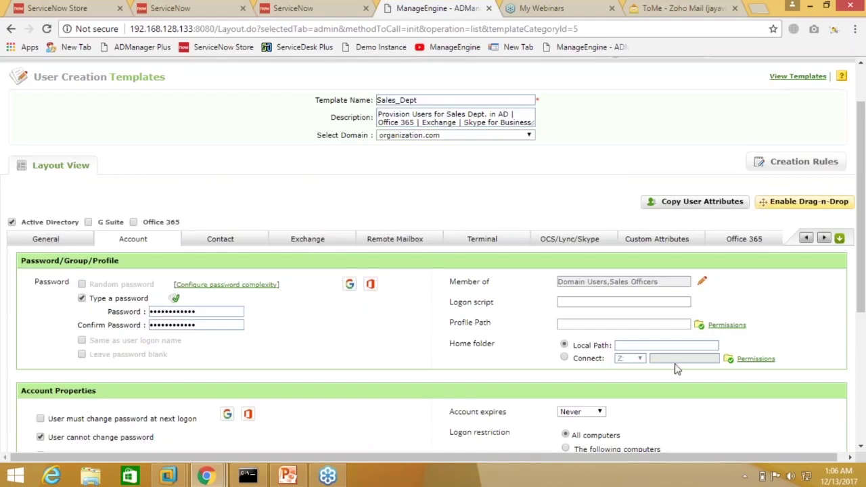
pyautogui.scroll(-3, 535, 376)
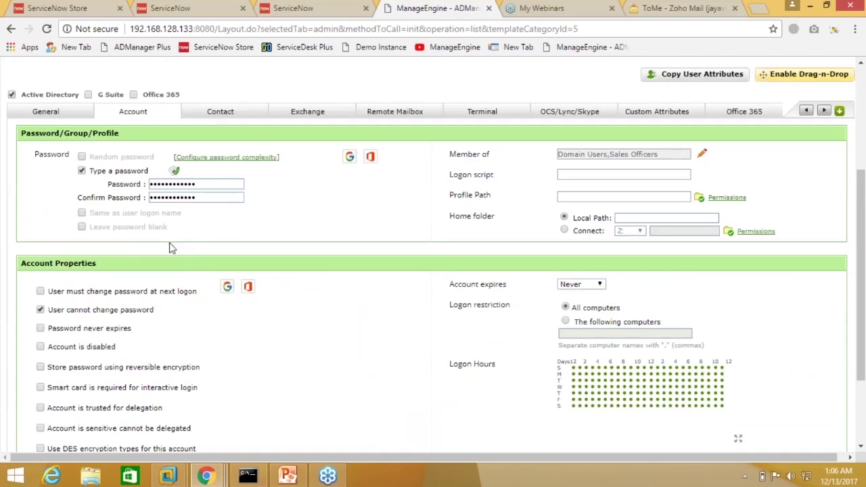
# - On the General fields, enable G Suite and Office 365 provisioning for the template
pyautogui.click(48, 112)
pyautogui.scroll(-1, 179, 240)
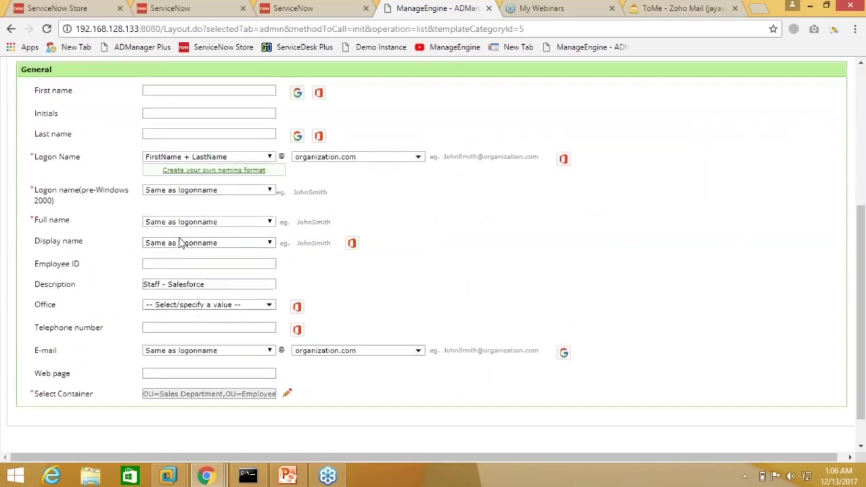
pyautogui.scroll(1, 230, 110)
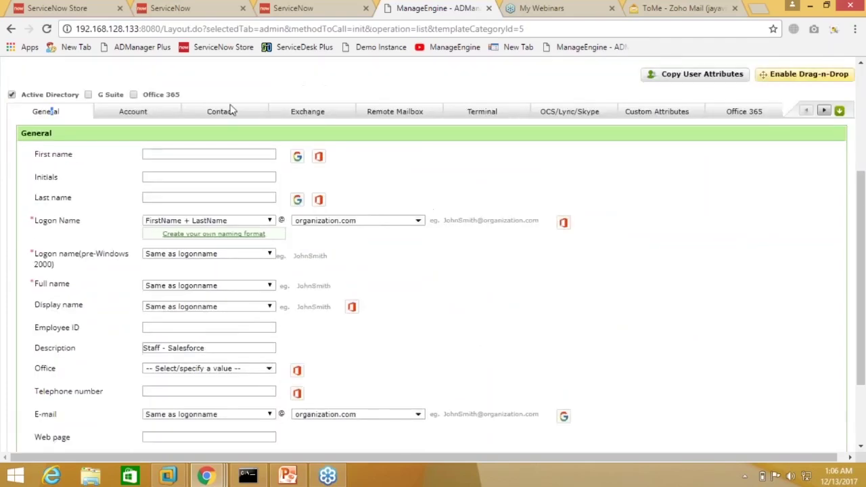
pyautogui.scroll(1, 508, 156)
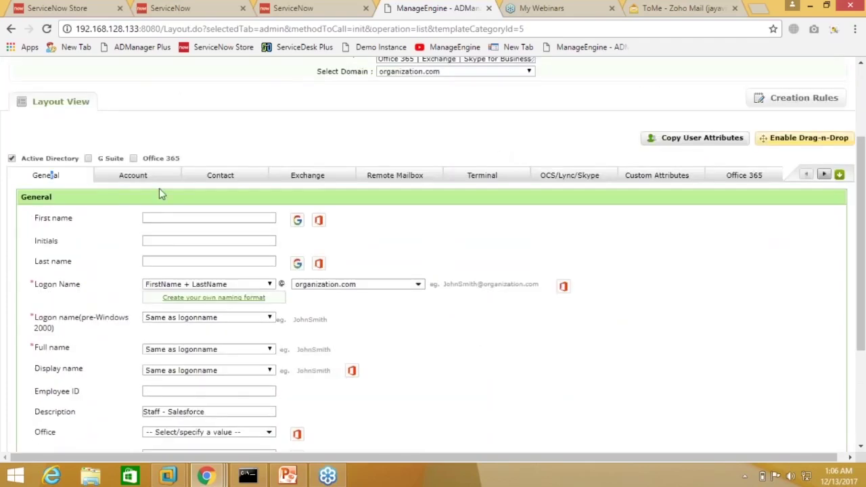
pyautogui.click(88, 160)
pyautogui.click(133, 158)
# - Show the Office 365 settings and expand Office 365 Business Premium into its sub-licences
pyautogui.click(737, 178)
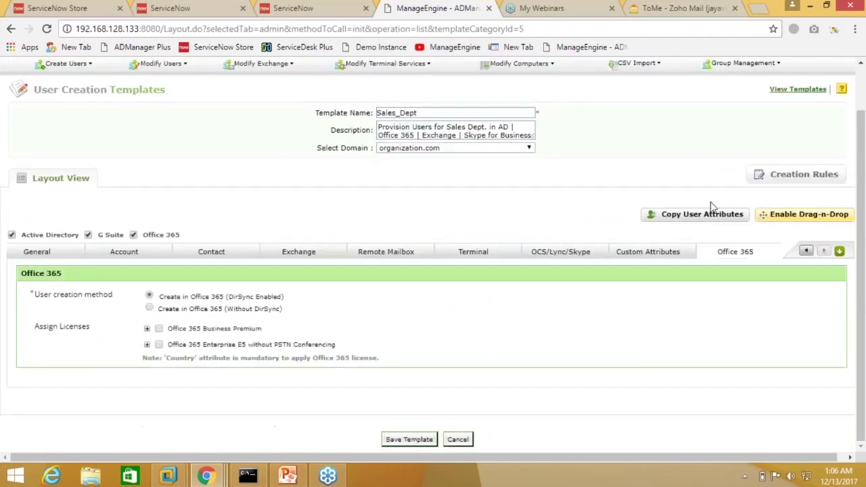
pyautogui.click(147, 330)
pyautogui.scroll(-3, 143, 333)
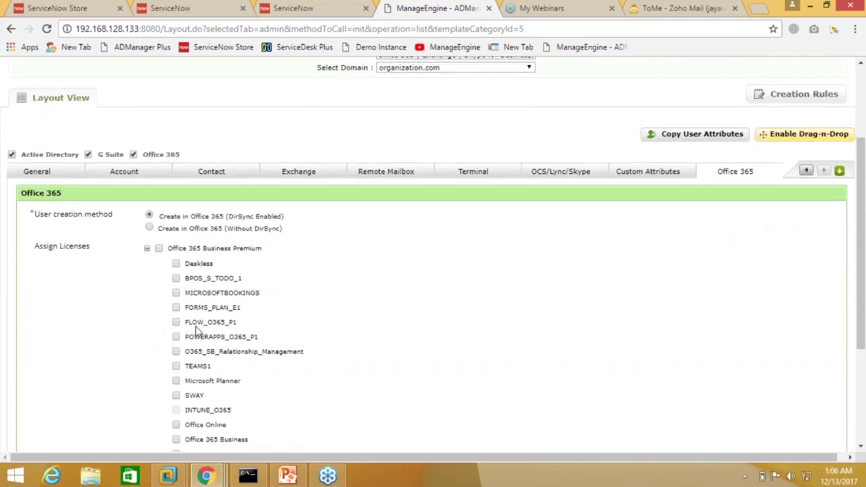
pyautogui.scroll(5, 494, 130)
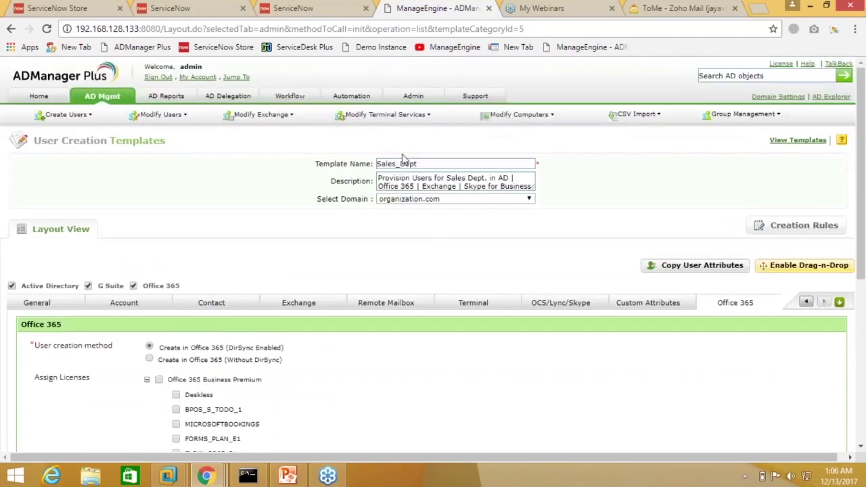
pyautogui.scroll(-3, 196, 257)
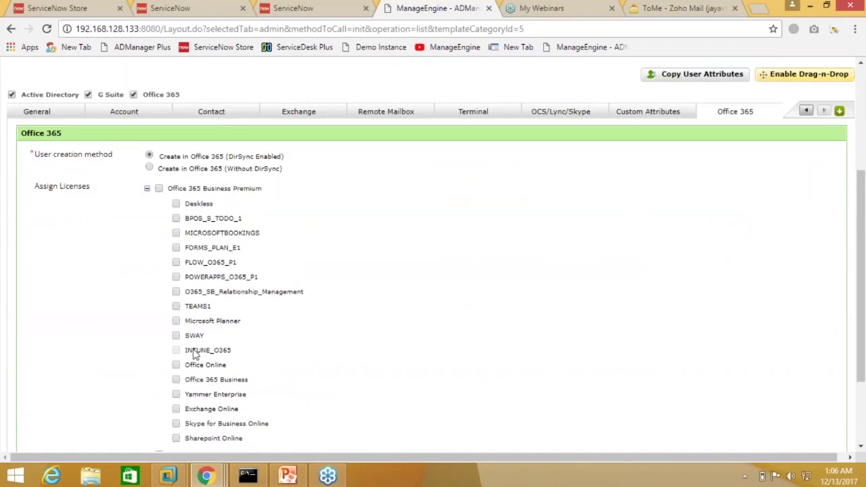
pyautogui.scroll(-1, 328, 254)
pyautogui.scroll(3, 341, 264)
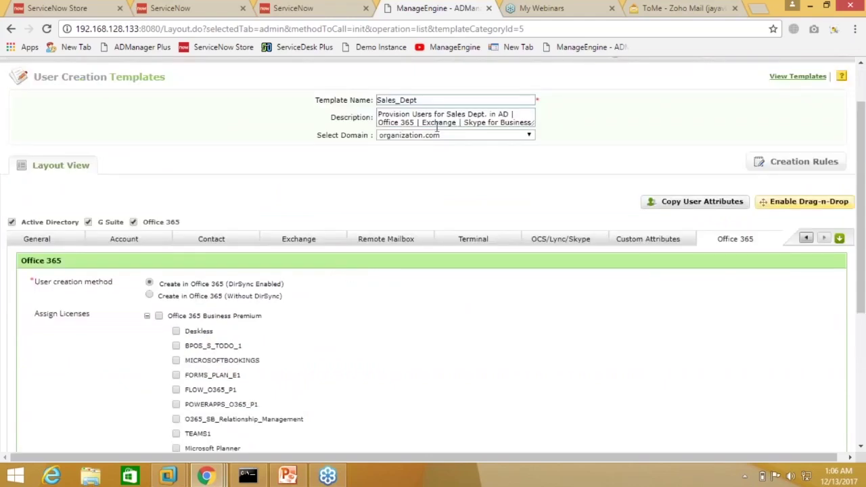
pyautogui.scroll(2, 319, 197)
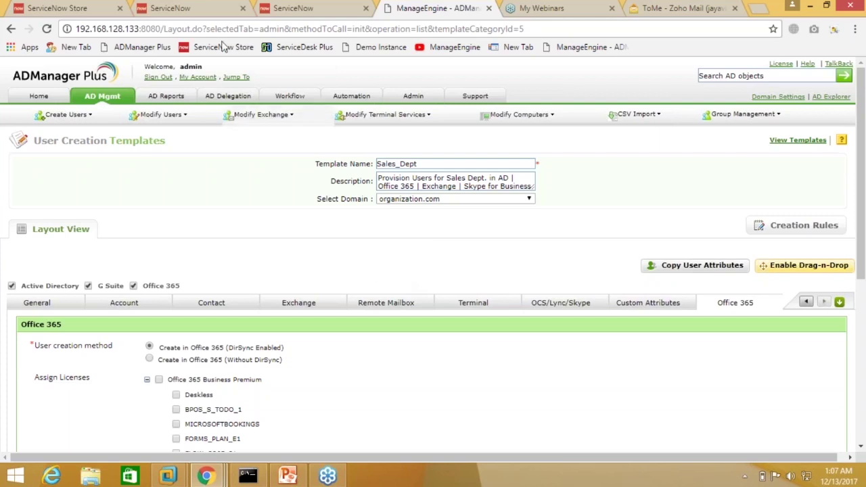
# - View the Create User request's template options in ServiceNow, then open Sales_Dept's Creation Rules
pyautogui.click(182, 10)
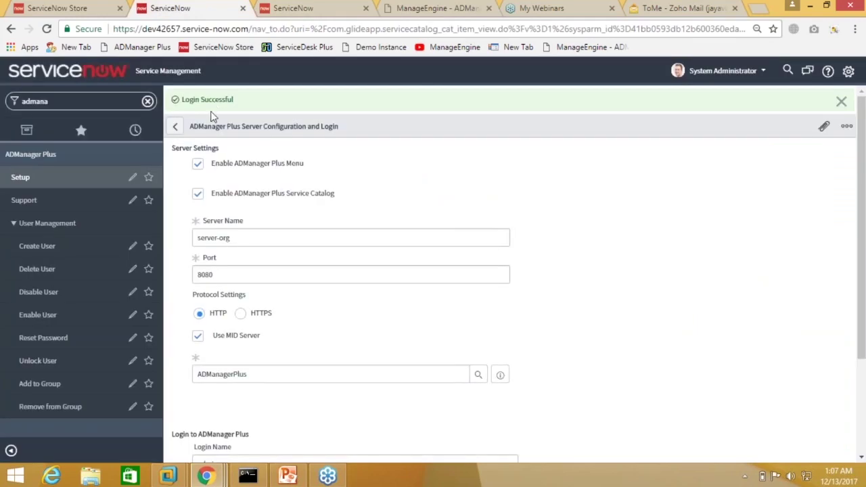
pyautogui.click(312, 12)
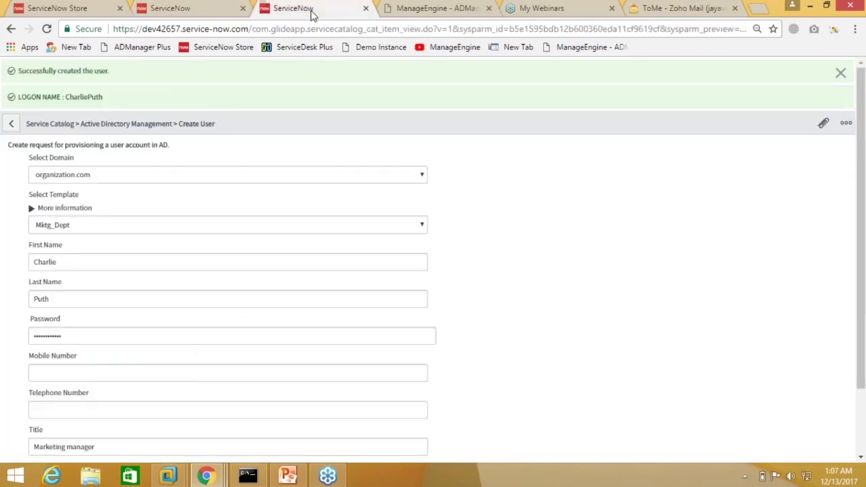
pyautogui.click(77, 226)
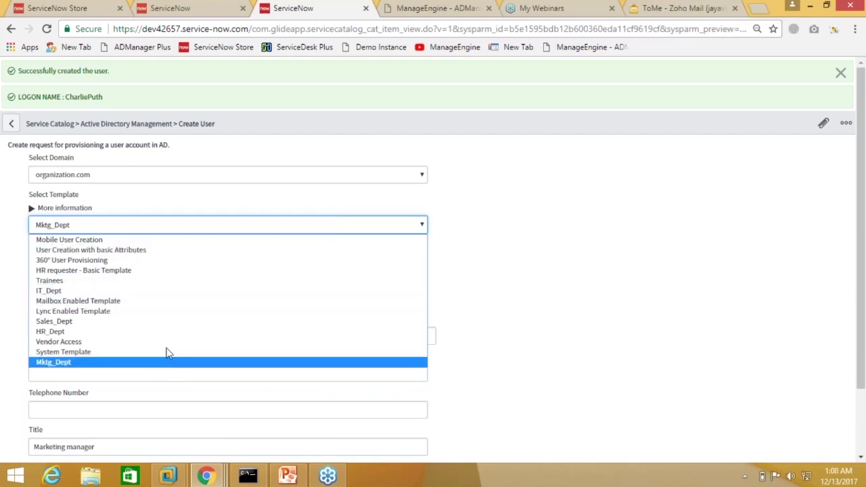
pyautogui.click(411, 10)
pyautogui.click(800, 231)
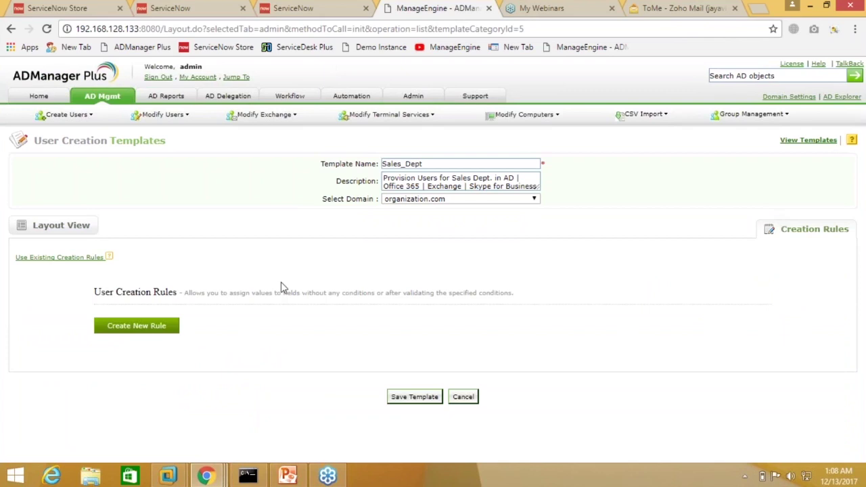
# - Create Rule 1 with a condition checking Department equals Marketing
pyautogui.click(157, 328)
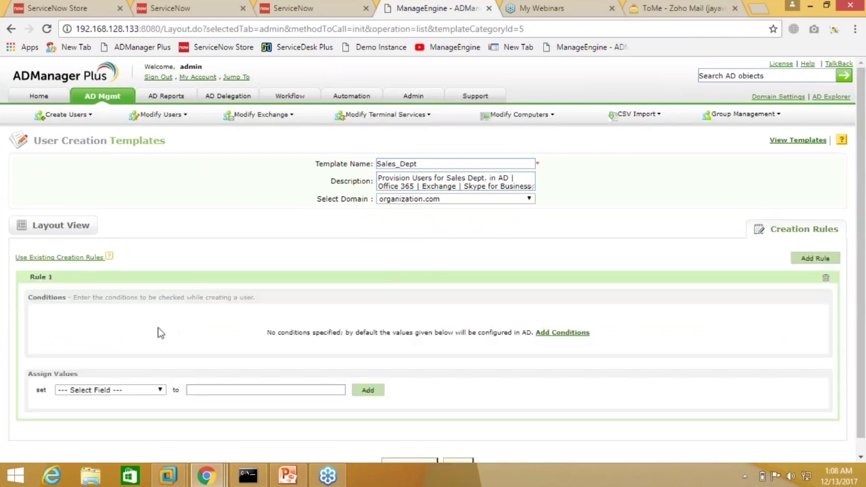
pyautogui.scroll(-1, 195, 329)
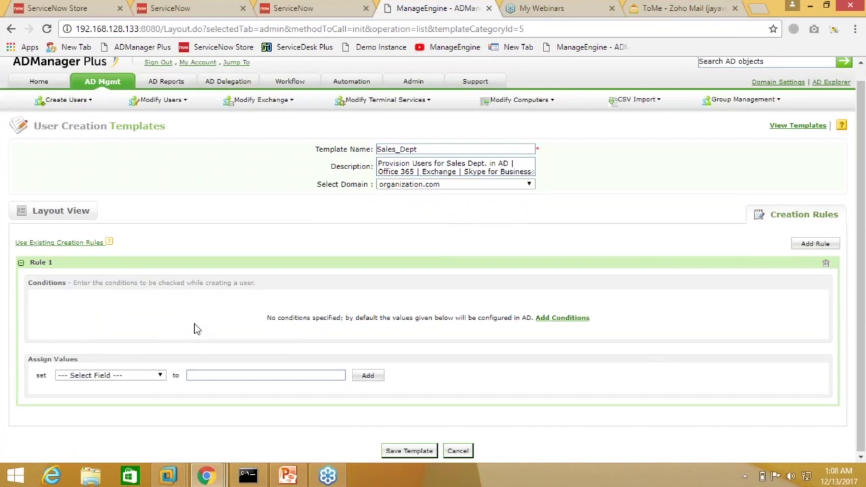
pyautogui.click(559, 318)
pyautogui.click(163, 306)
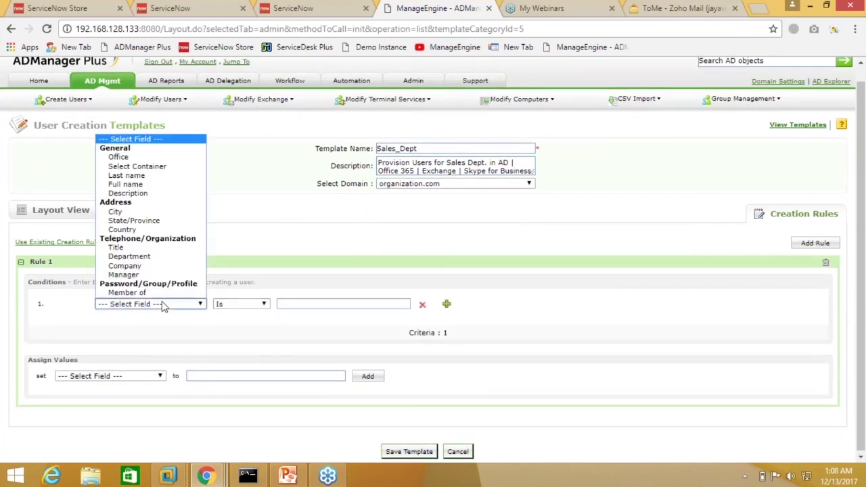
pyautogui.click(159, 257)
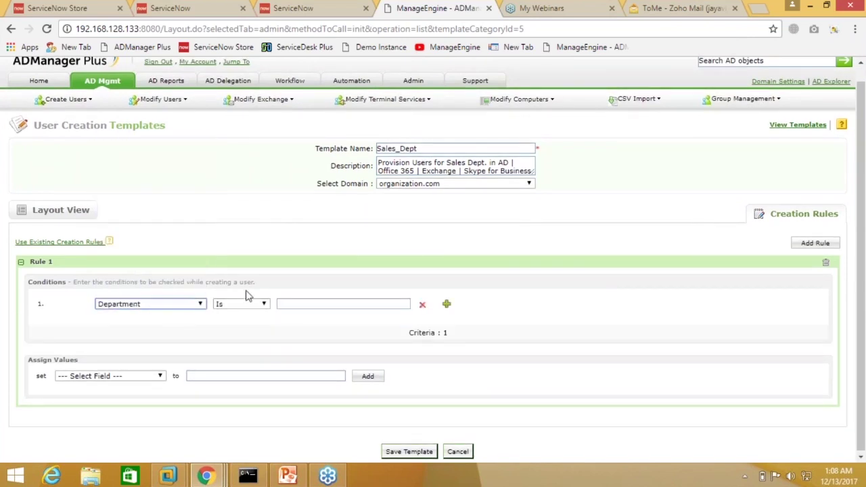
pyautogui.click(128, 376)
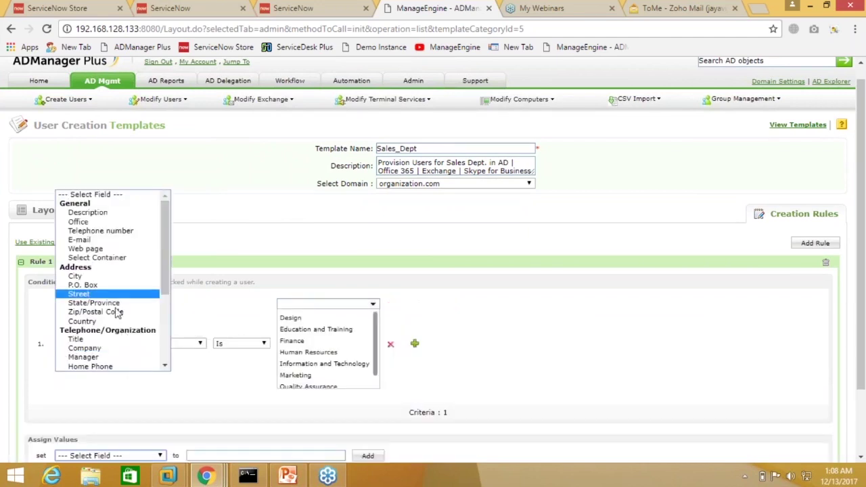
pyautogui.scroll(-1, 301, 356)
pyautogui.click(298, 360)
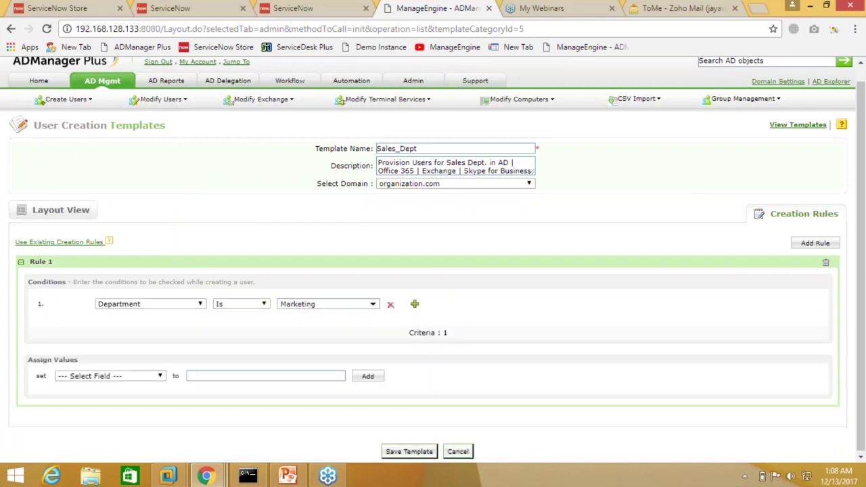
# - Change the Rule 1 condition field from Department to Title, leaving its value unset
pyautogui.click(161, 305)
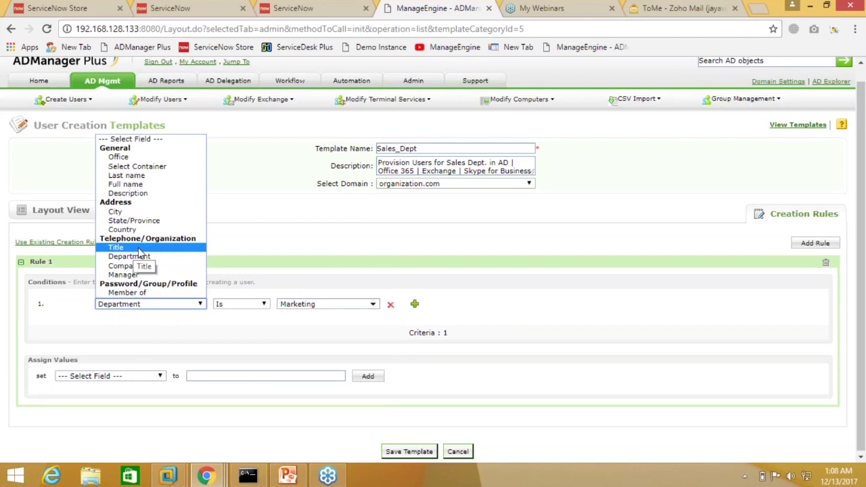
pyautogui.click(140, 251)
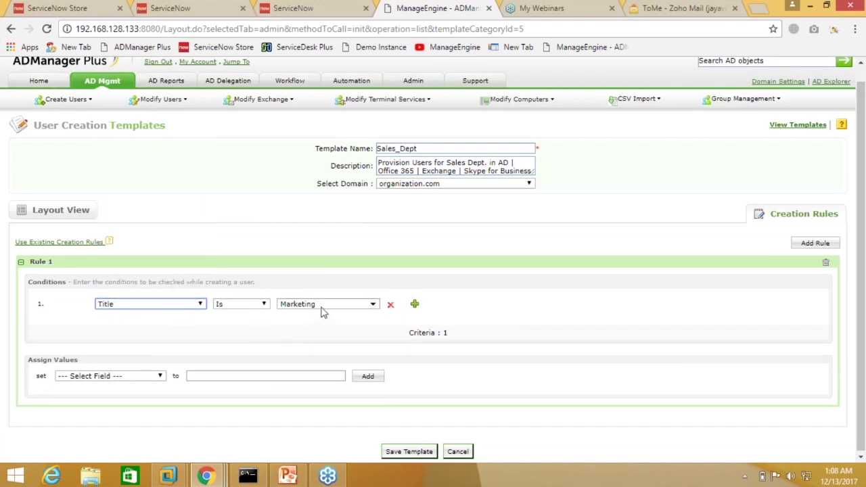
pyautogui.click(373, 306)
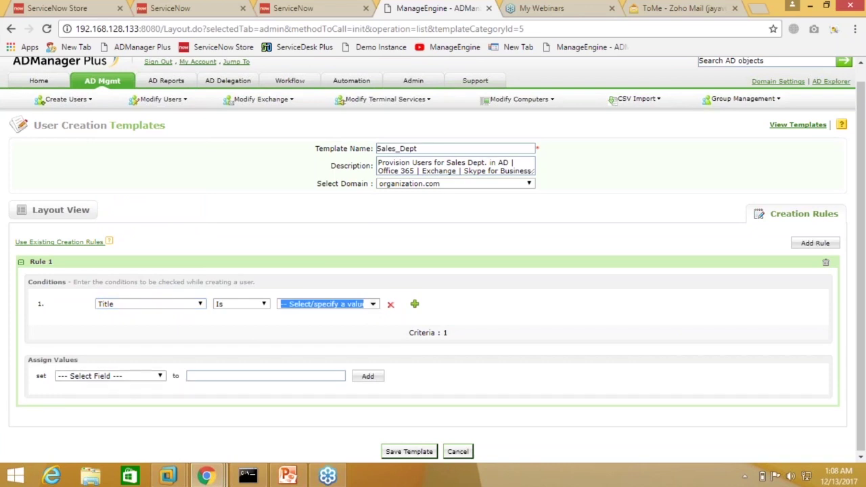
pyautogui.click(109, 376)
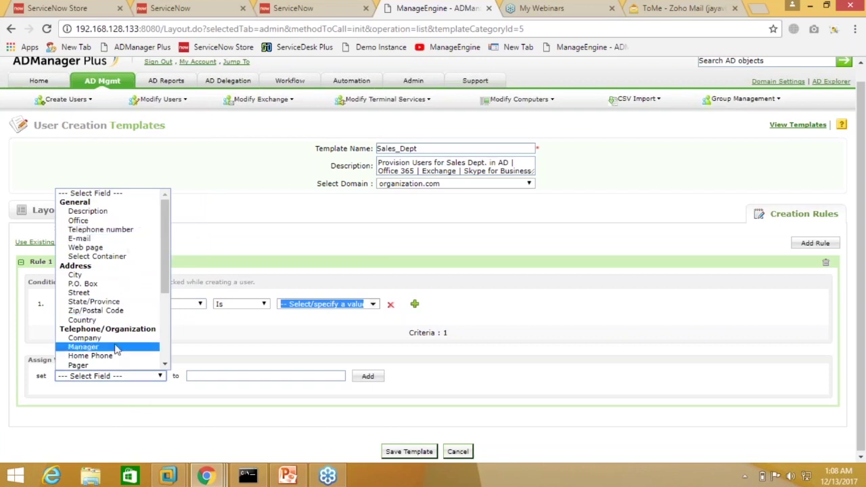
pyautogui.press('Escape')
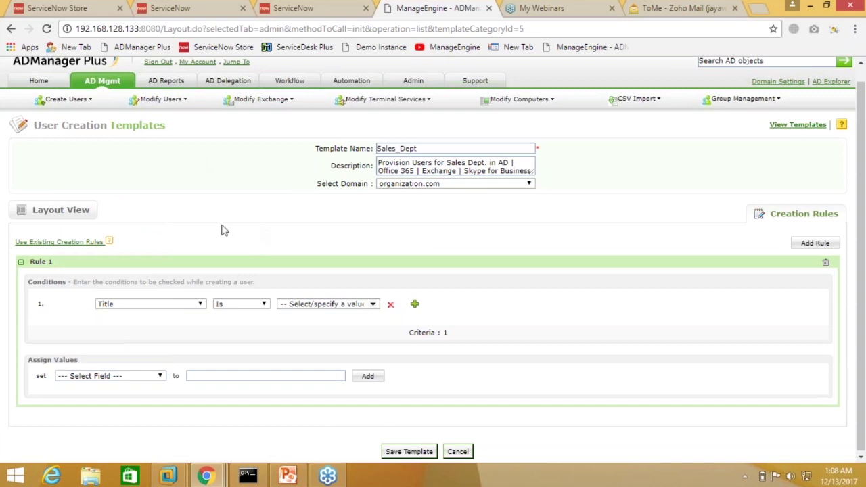
pyautogui.scroll(1, 196, 220)
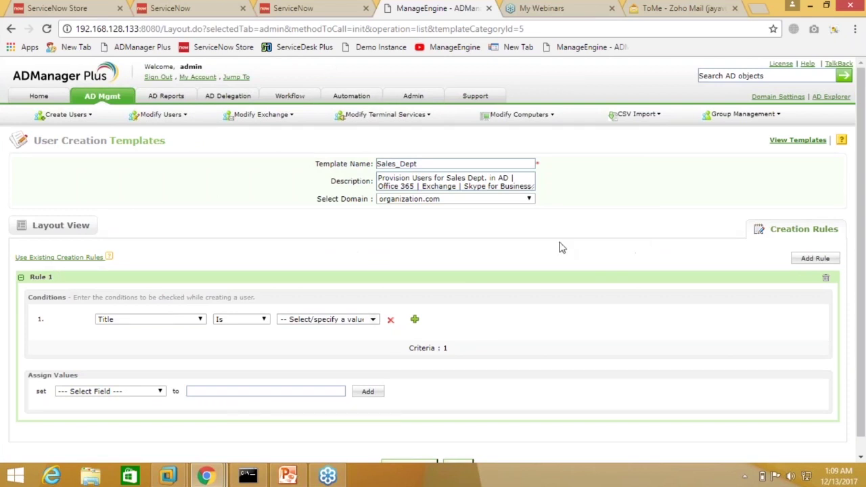
# - Enable drag-and-drop layout editing on the Sales_Dept template to reveal the field tray, then return to ServiceNow
pyautogui.scroll(-1, 561, 246)
pyautogui.click(57, 212)
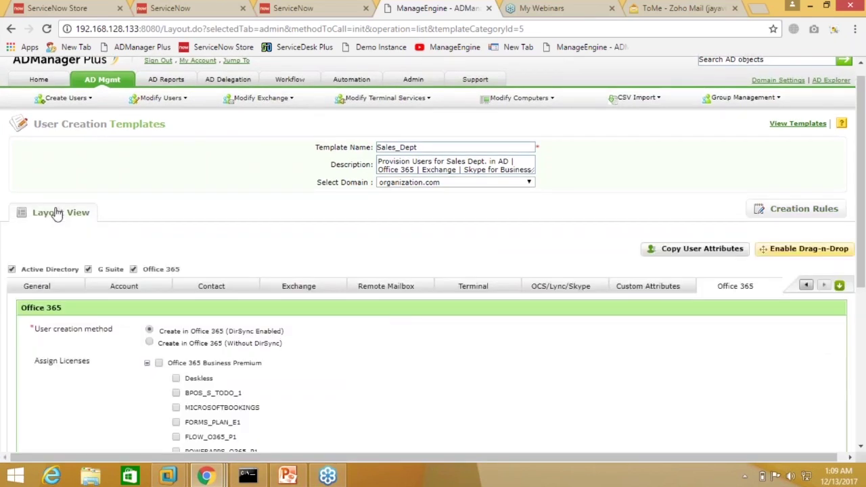
pyautogui.click(785, 252)
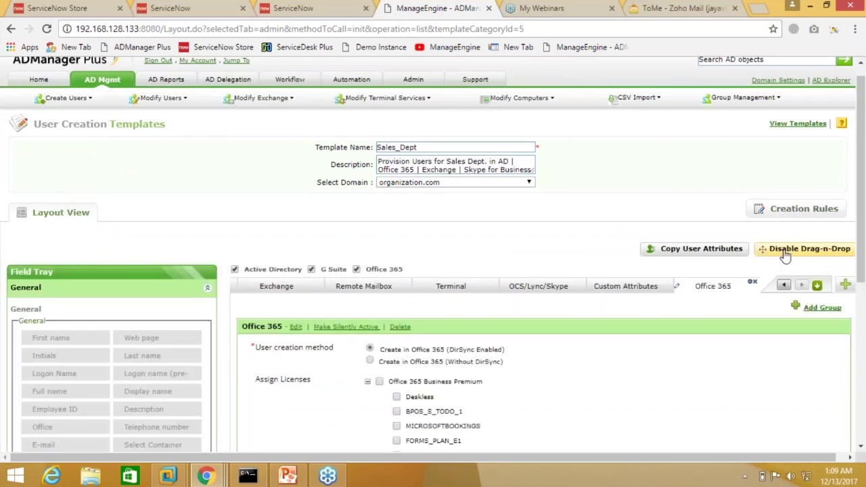
pyautogui.scroll(-2, 490, 239)
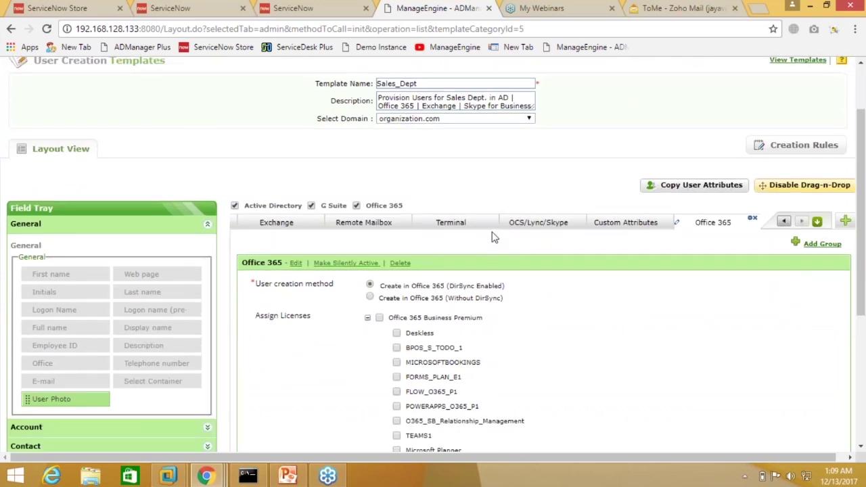
pyautogui.scroll(-2, 495, 237)
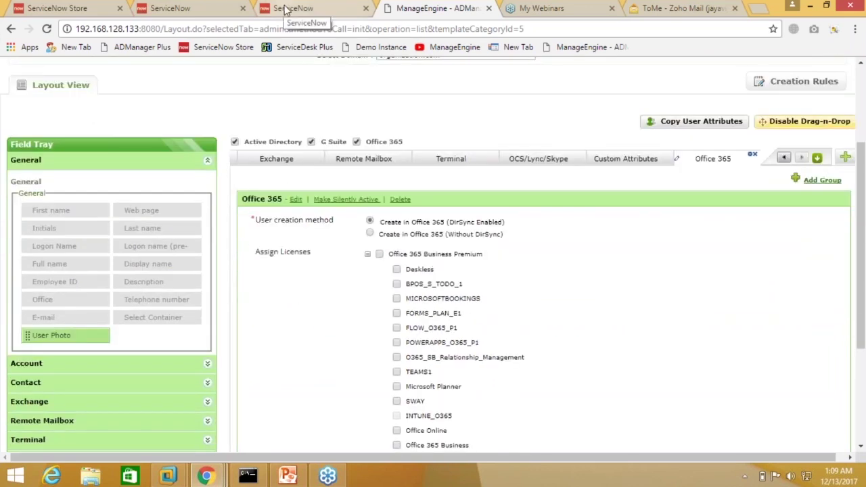
pyautogui.click(284, 8)
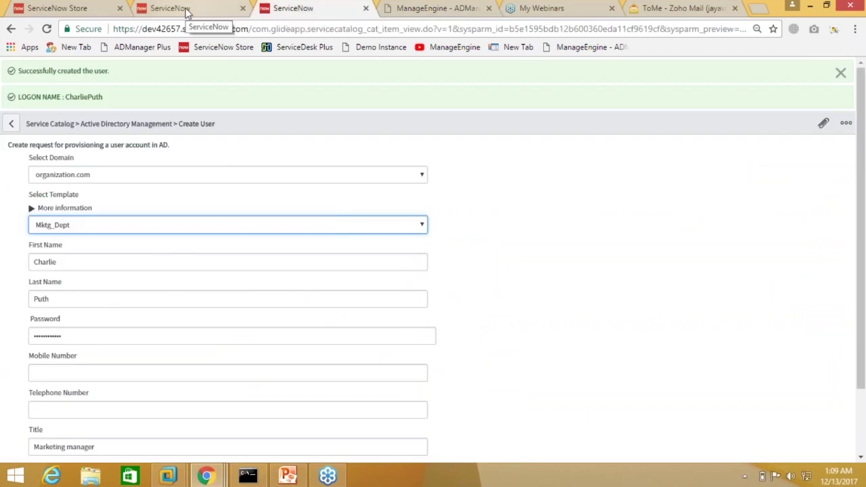
# - Return to incident INC0010054 and scroll through its Activity
pyautogui.click(11, 123)
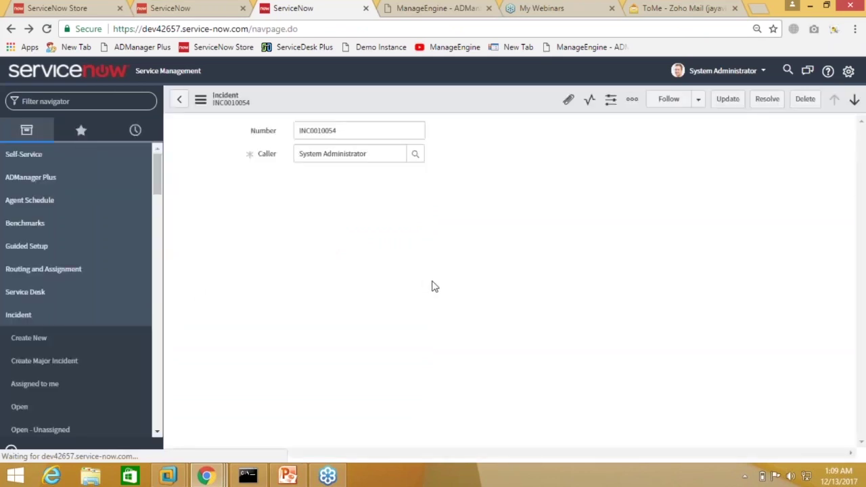
pyautogui.scroll(-1, 457, 304)
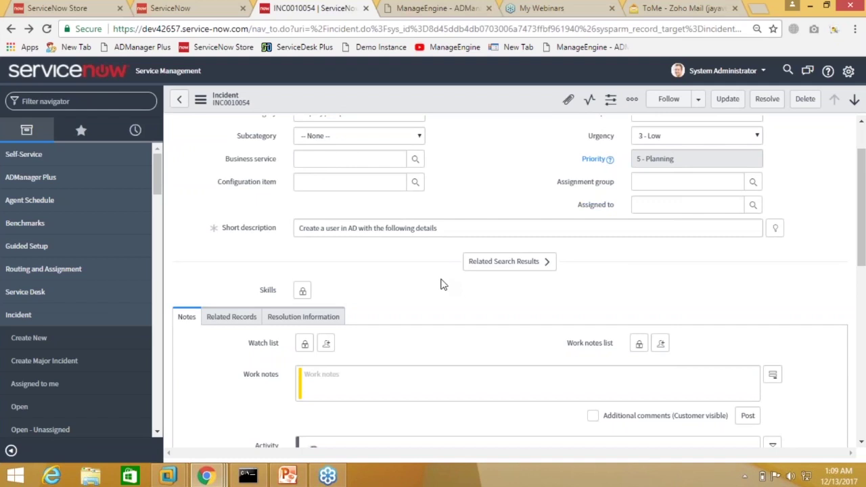
pyautogui.scroll(-2, 441, 284)
pyautogui.scroll(-2, 420, 331)
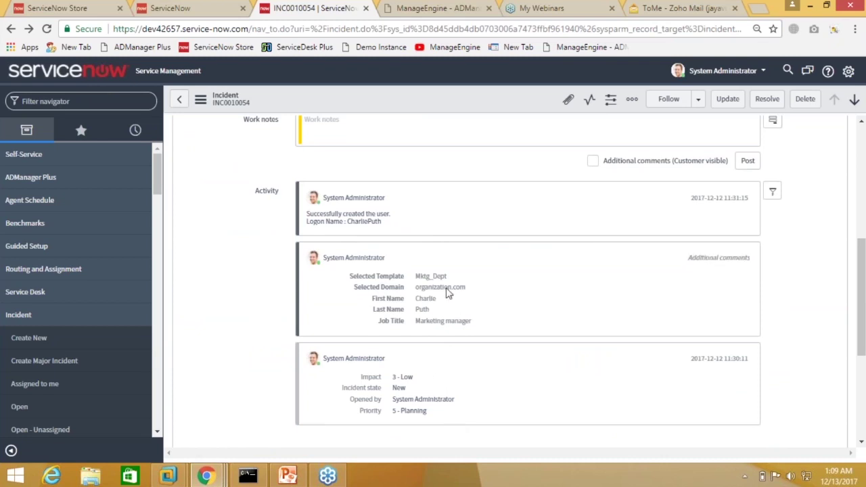
pyautogui.scroll(2, 446, 289)
pyautogui.scroll(4, 446, 290)
# - Launch Create AD User from the incident header and review the prefilled name fields
pyautogui.rightClick(452, 105)
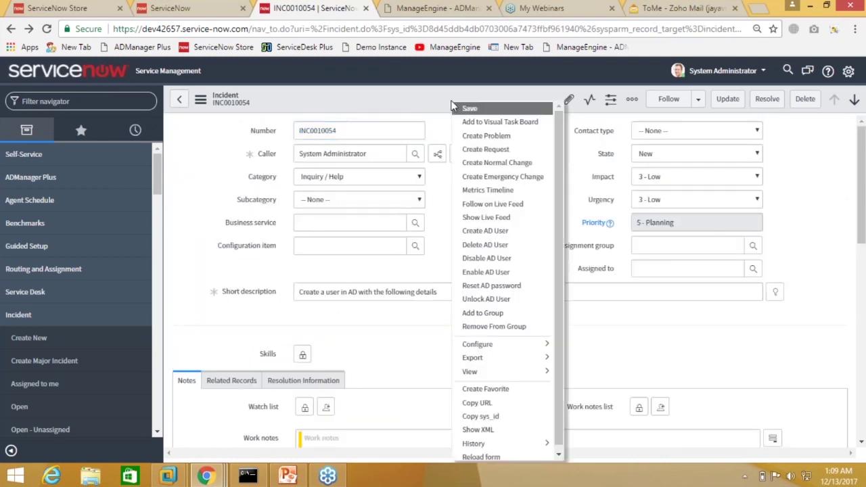
pyautogui.click(472, 232)
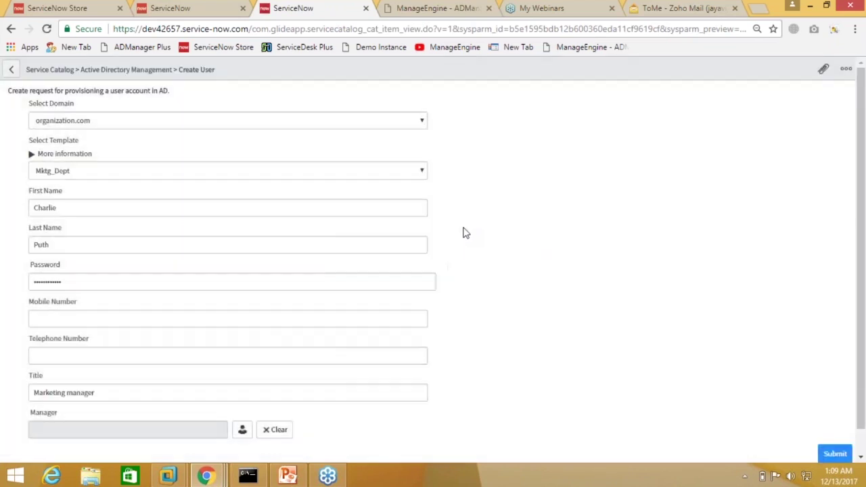
pyautogui.moveTo(58, 208); pyautogui.dragTo(35, 200)
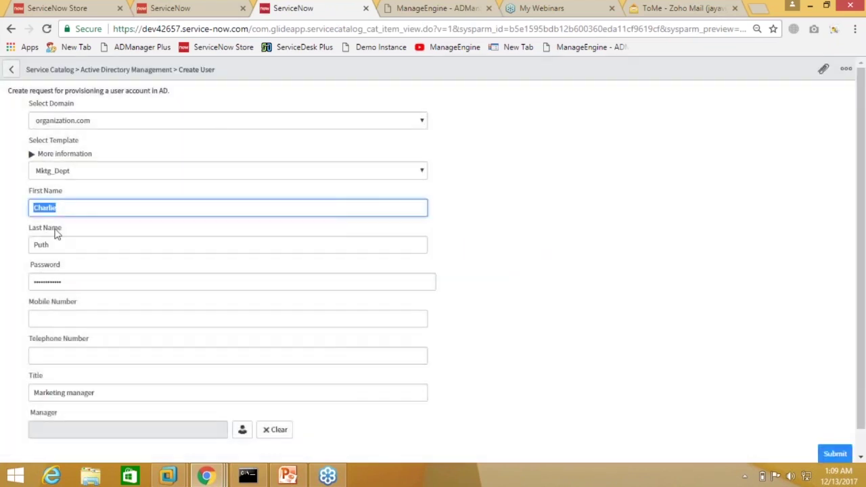
pyautogui.moveTo(61, 240); pyautogui.dragTo(10, 239)
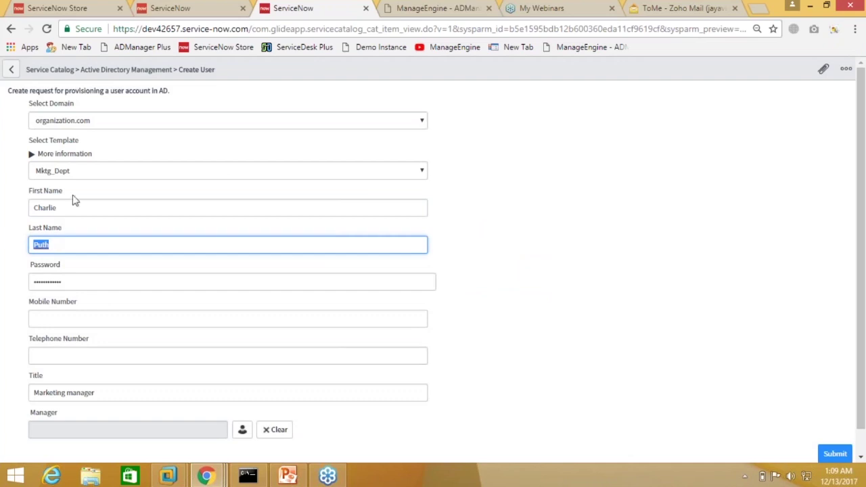
pyautogui.click(471, 186)
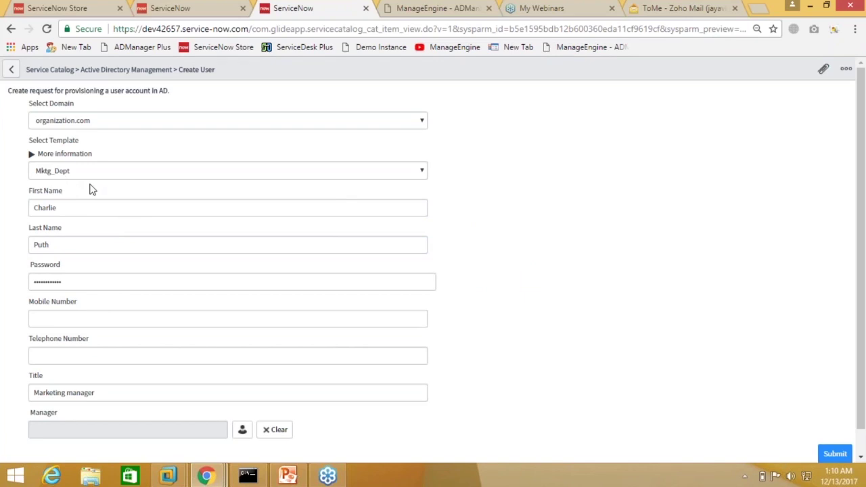
pyautogui.click(406, 17)
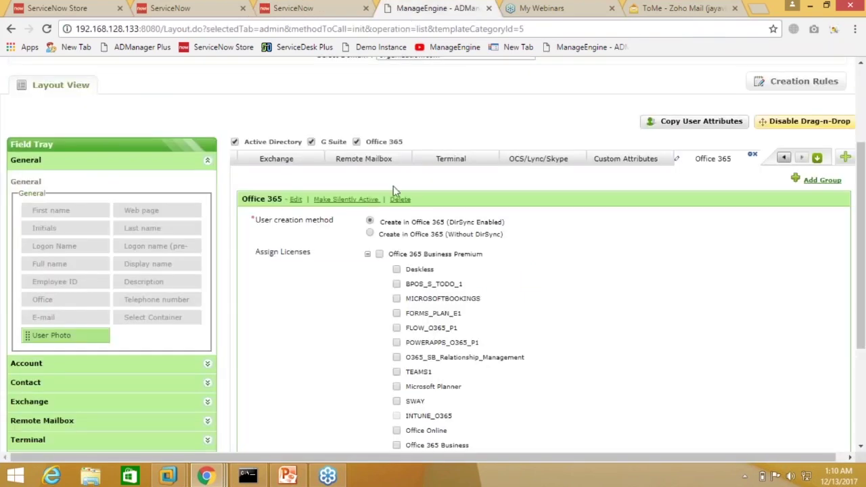
# - Make the General layout editable and open the Logon name (pre-Windows 2000) field editor
pyautogui.scroll(-1, 393, 216)
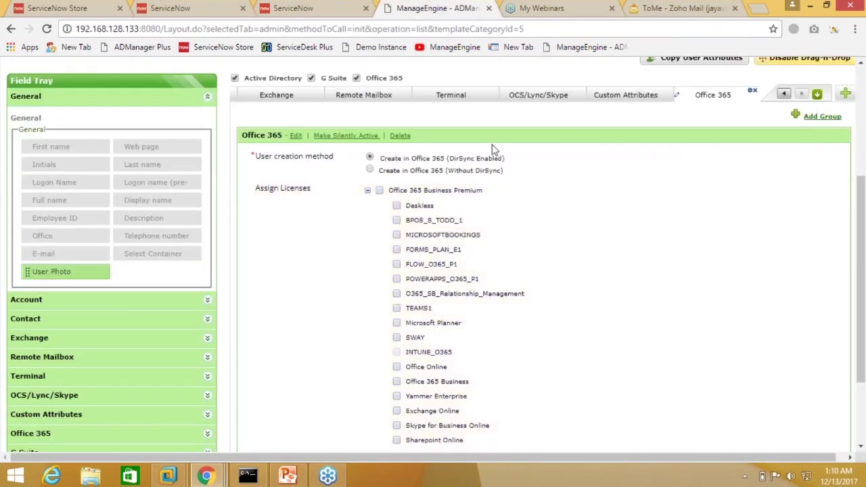
pyautogui.scroll(2, 494, 149)
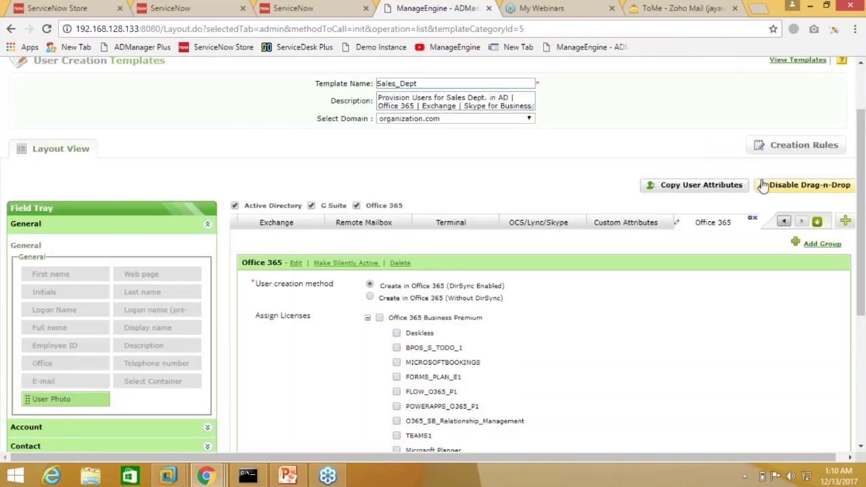
pyautogui.click(764, 184)
pyautogui.click(42, 222)
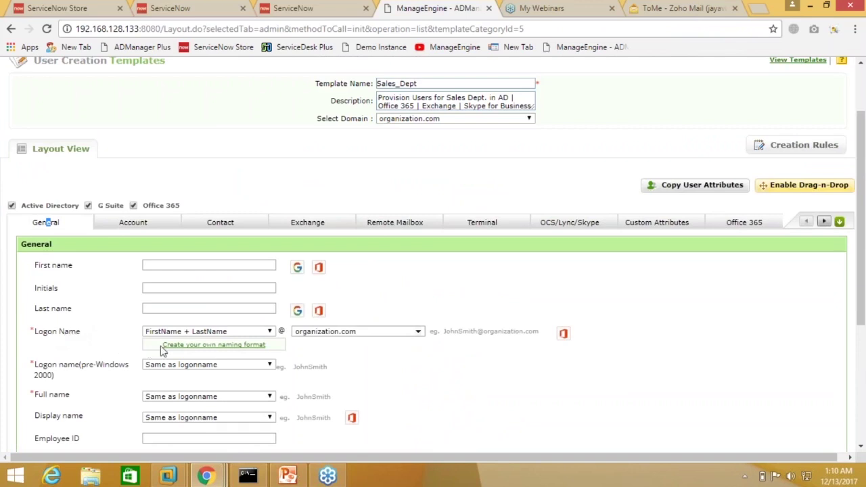
pyautogui.scroll(-2, 156, 349)
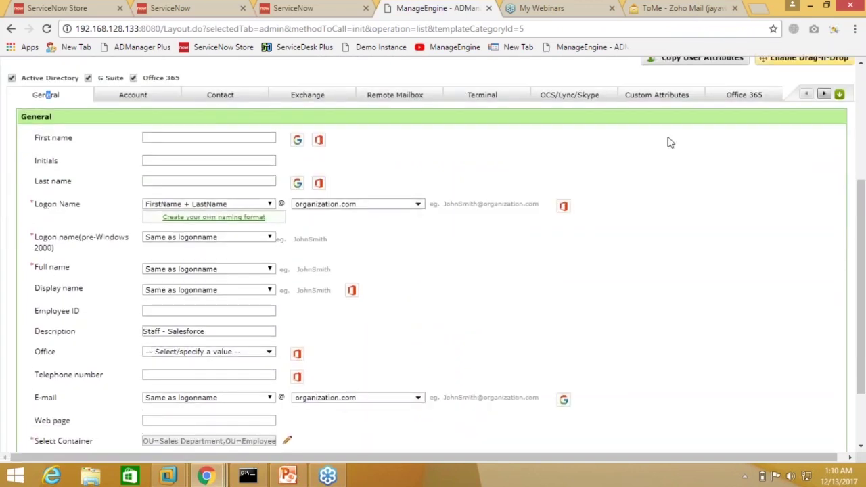
pyautogui.click(787, 61)
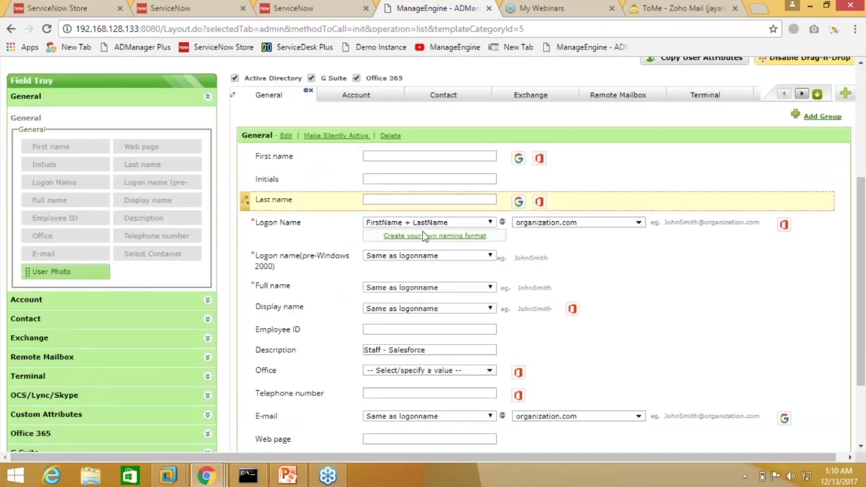
pyautogui.click(245, 262)
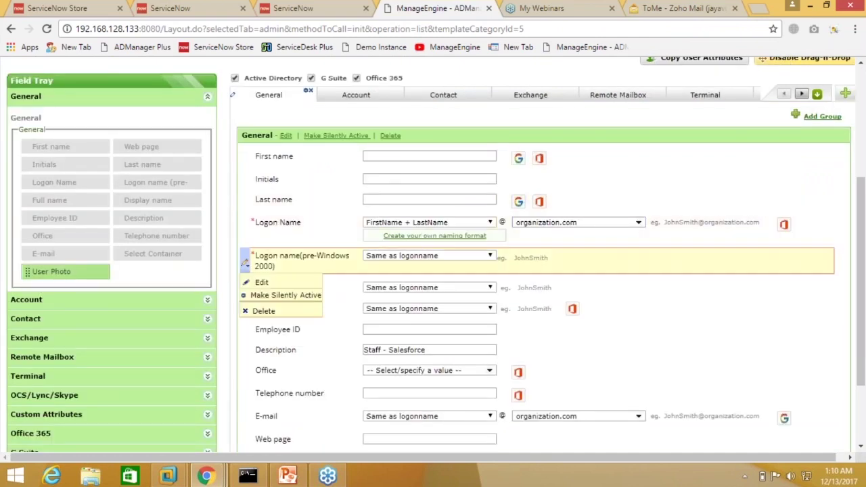
pyautogui.click(255, 284)
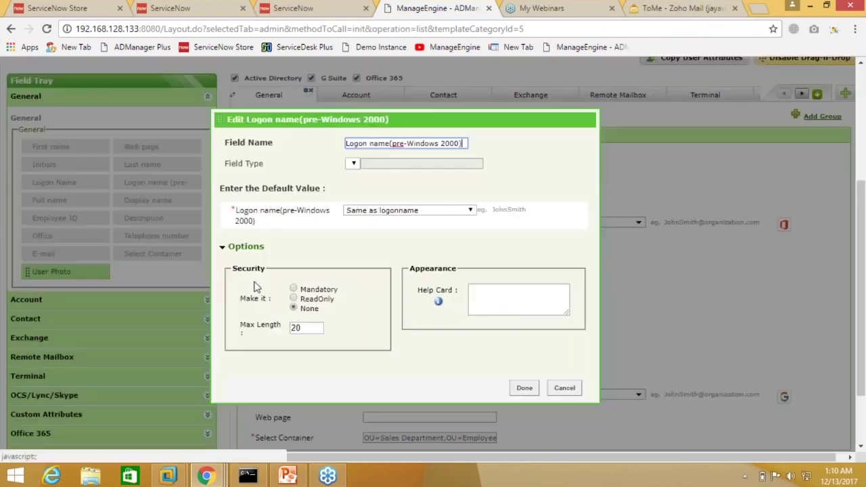
# - Turn on duplicate checking for the pre-Windows 2000 logon name at Domain level
pyautogui.click(235, 357)
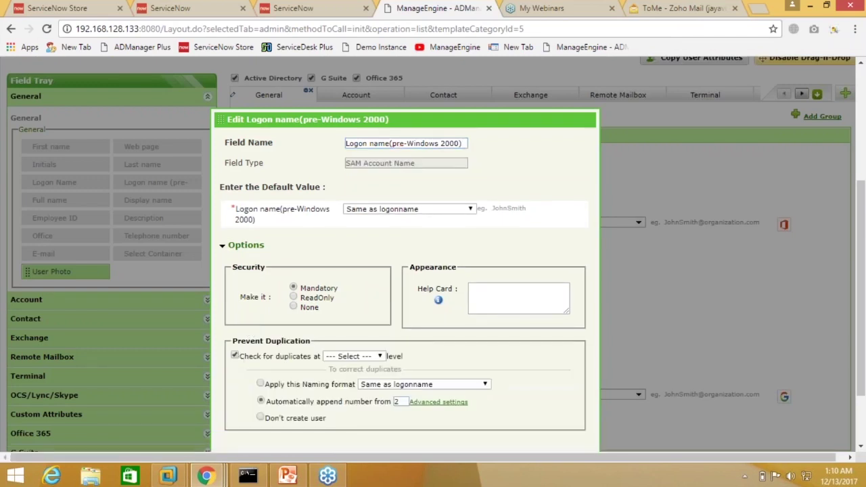
pyautogui.click(352, 357)
pyautogui.click(341, 376)
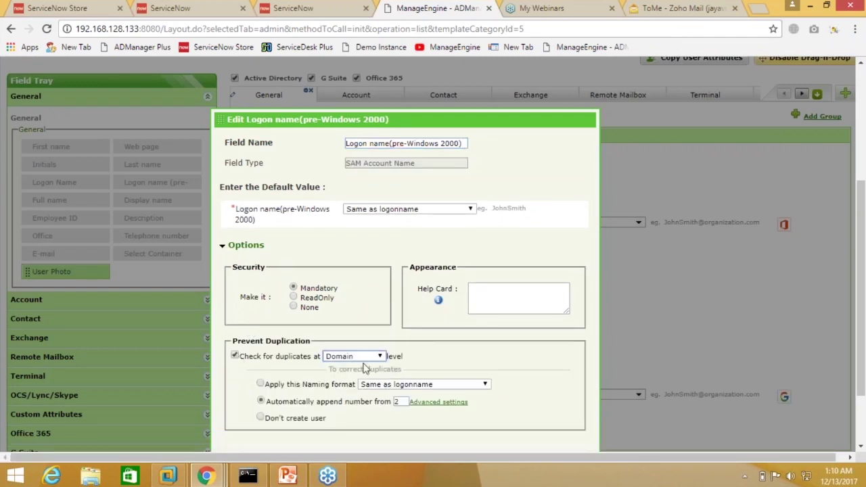
pyautogui.scroll(-2, 364, 366)
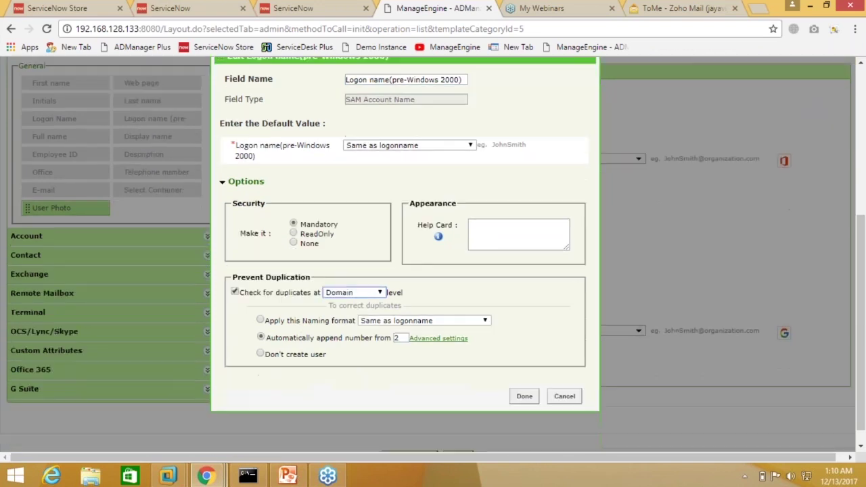
# - Browse the naming format options, then set duplicates to not create the user
pyautogui.click(349, 322)
pyautogui.click(376, 322)
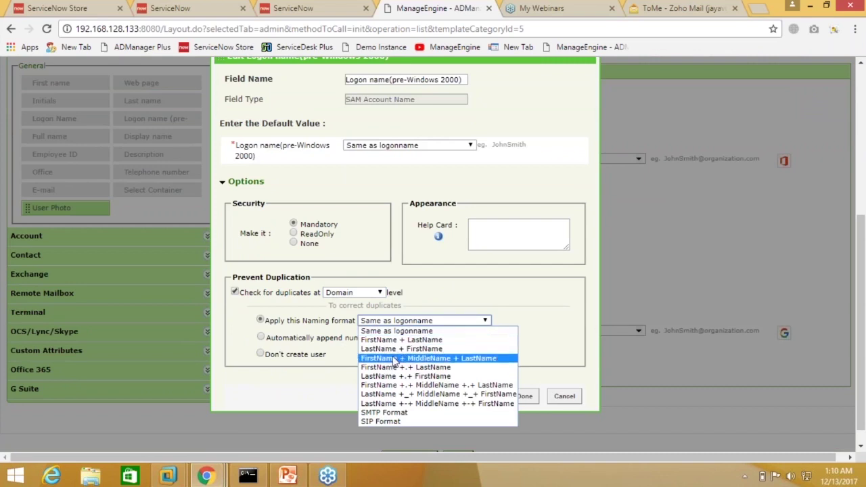
pyautogui.click(320, 391)
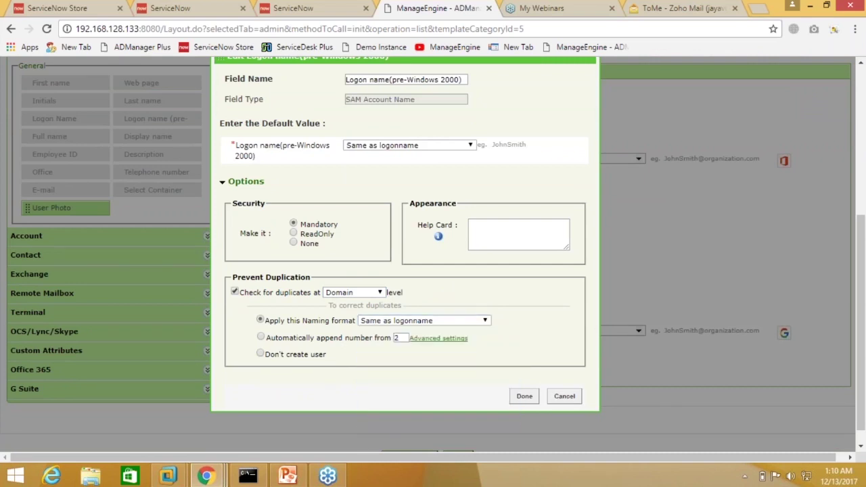
pyautogui.moveTo(320, 391); pyautogui.dragTo(267, 345)
pyautogui.click(262, 357)
pyautogui.click(261, 355)
# - Discard the pre-Windows 2000 changes and keep the Logon Name as FirstName + LastName at organization.com
pyautogui.click(557, 399)
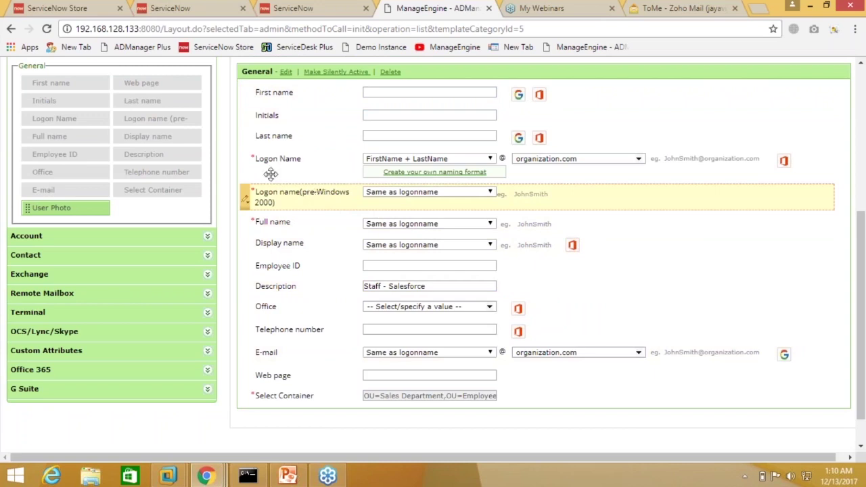
pyautogui.click(244, 168)
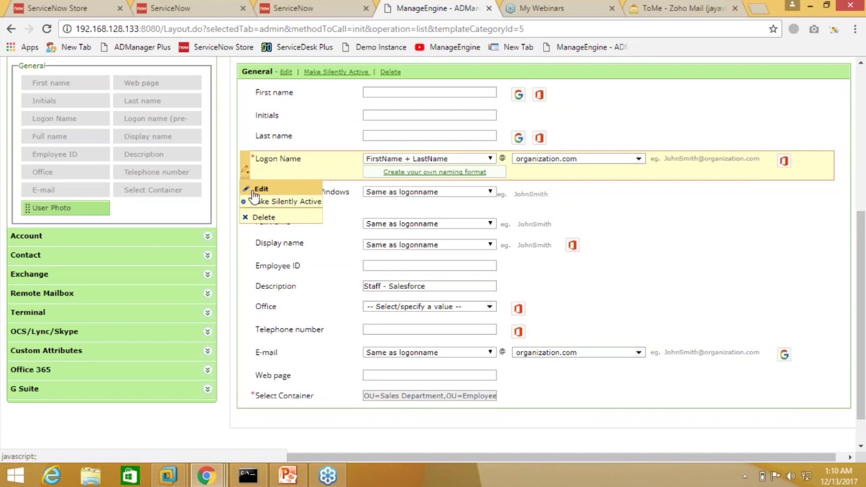
pyautogui.click(268, 189)
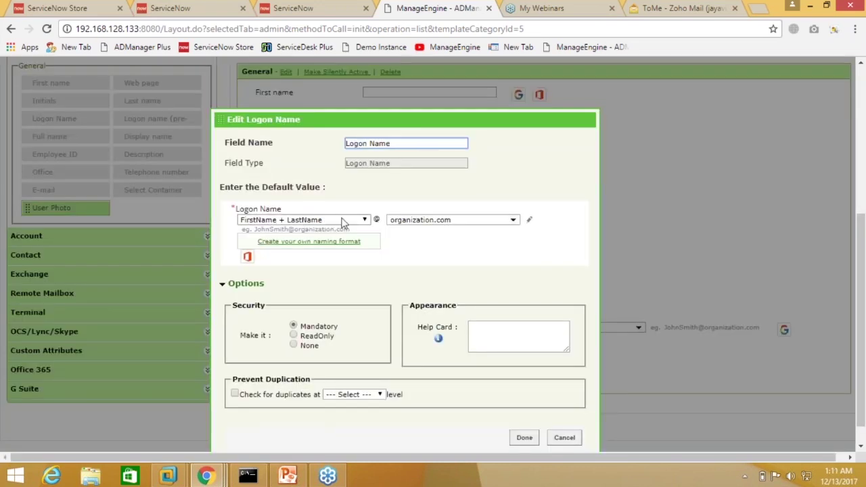
pyautogui.click(365, 220)
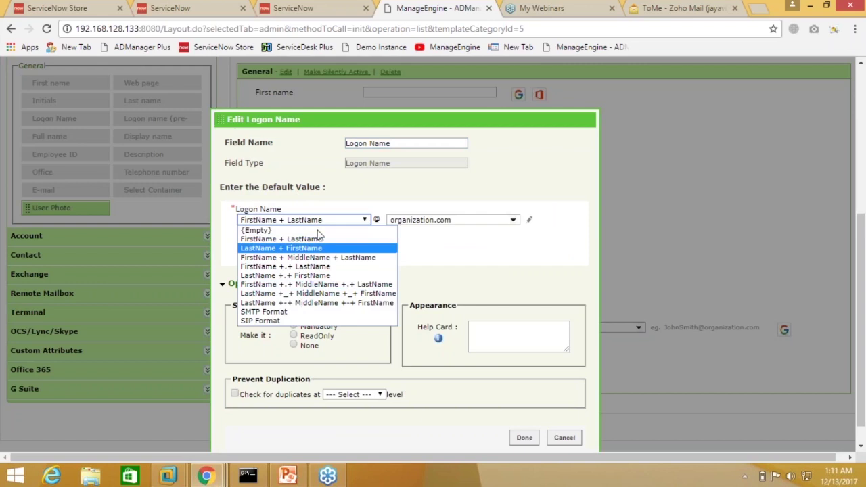
pyautogui.click(525, 425)
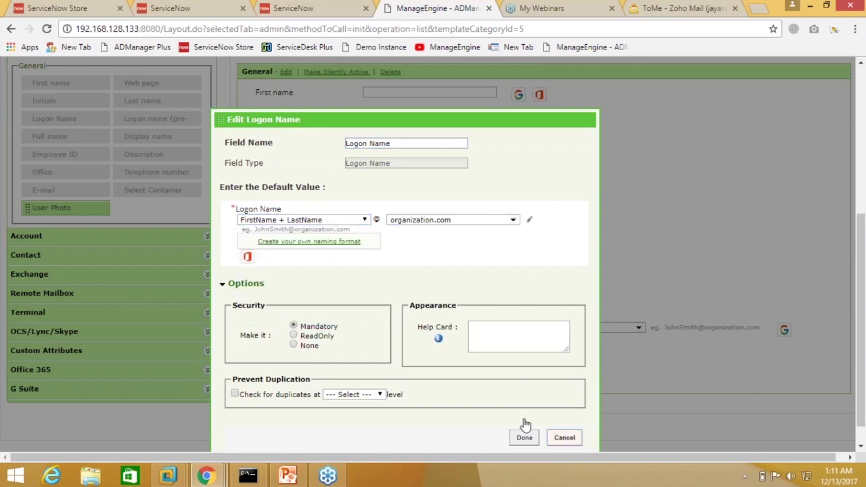
pyautogui.click(524, 437)
pyautogui.click(298, 9)
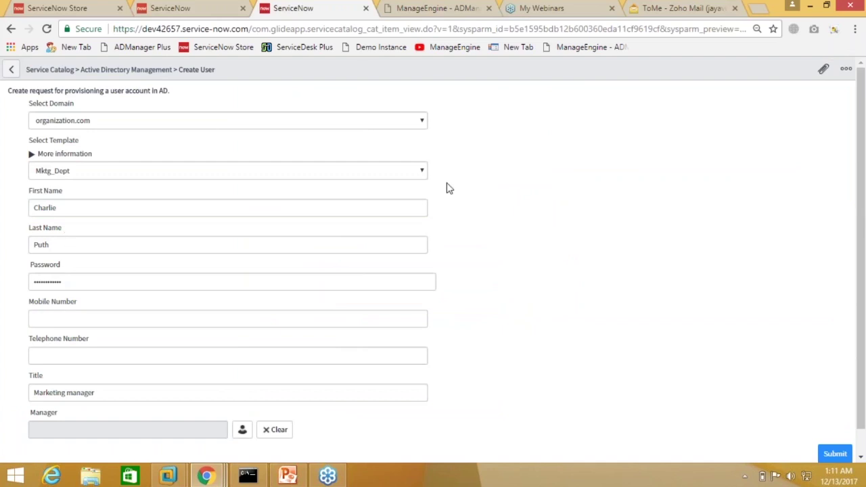
# - Compare the Sales_Dept template's header with the ServiceNow Create User form, ending on the template
pyautogui.click(433, 8)
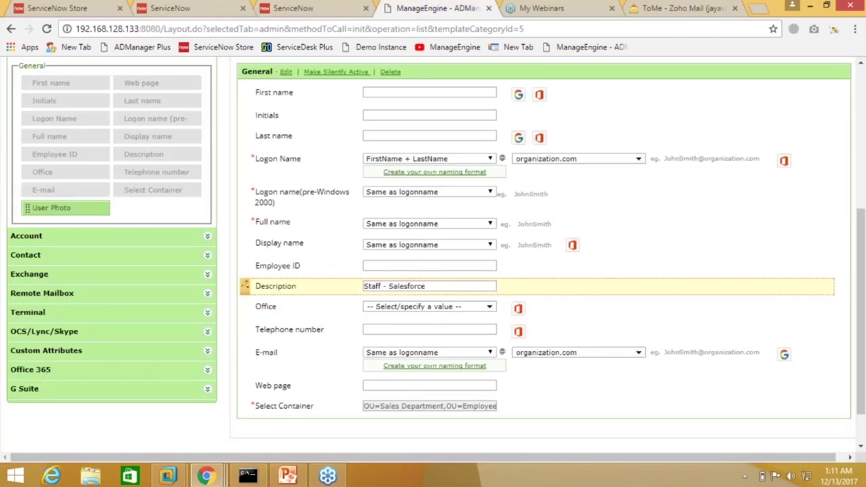
pyautogui.scroll(3, 541, 286)
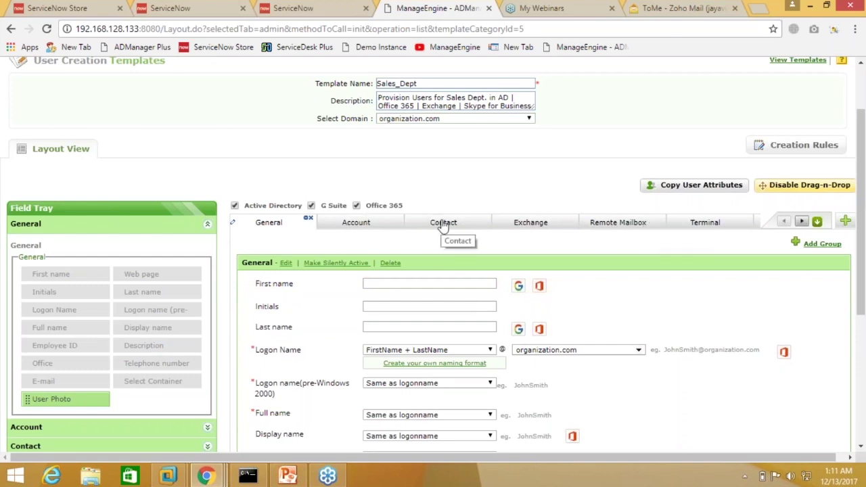
pyautogui.click(316, 9)
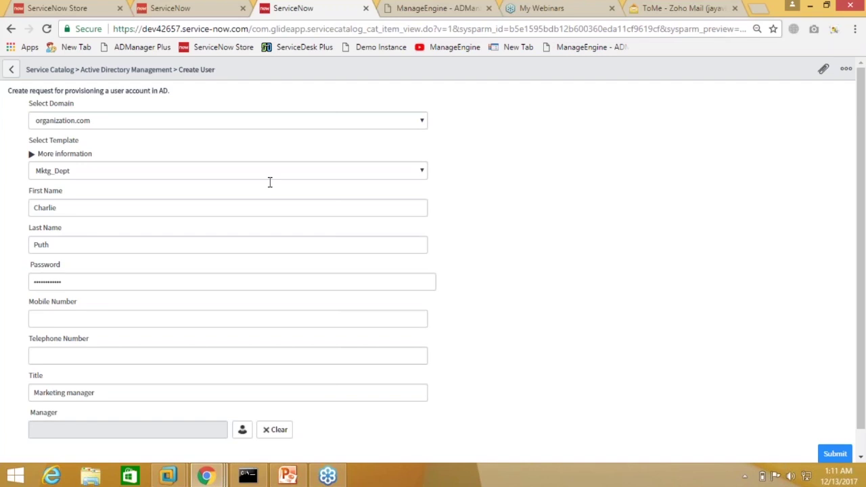
pyautogui.click(438, 10)
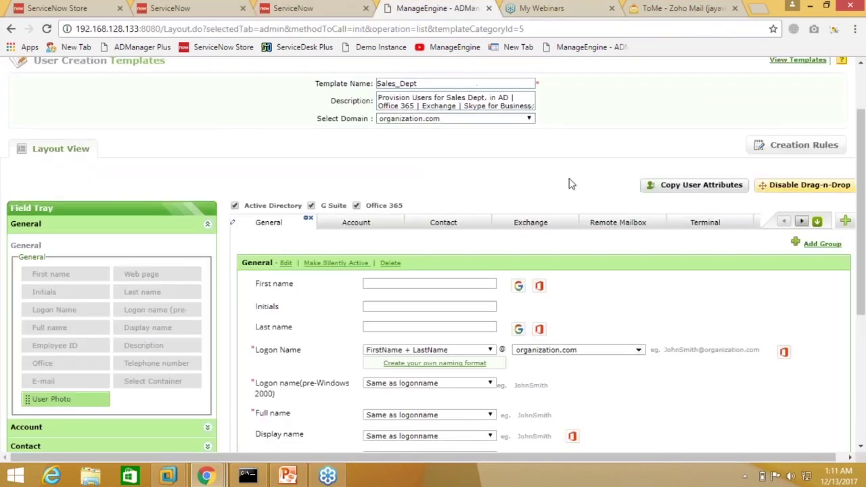
pyautogui.scroll(2, 600, 175)
pyautogui.scroll(1, 599, 175)
# - Search AD objects for 'charlie' and open CharliePuth's user properties
pyautogui.click(704, 76)
pyautogui.write('cha')
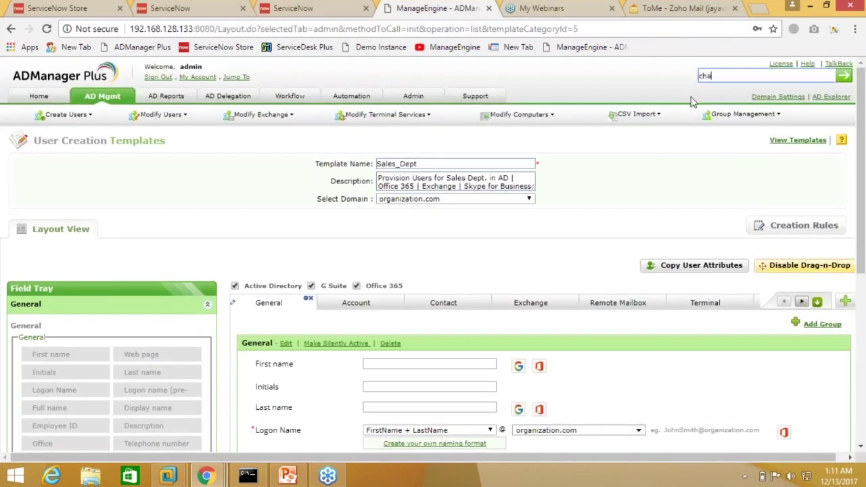
pyautogui.write('rlie')
pyautogui.press('Return')
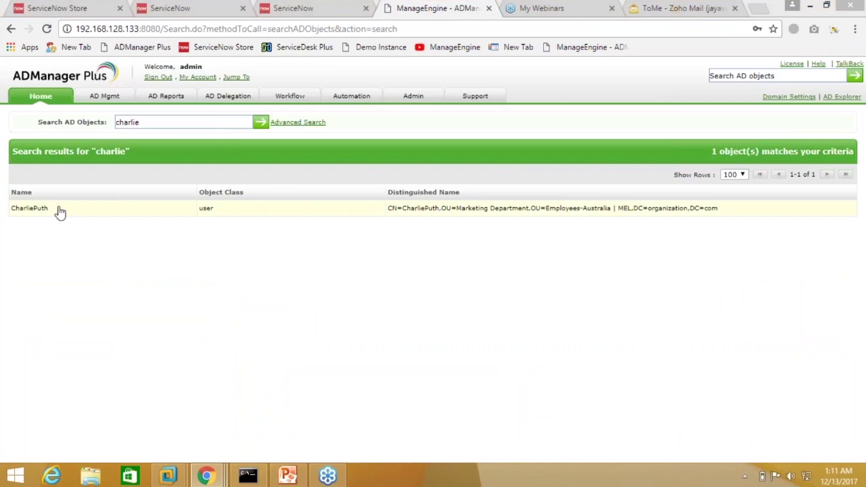
pyautogui.click(48, 208)
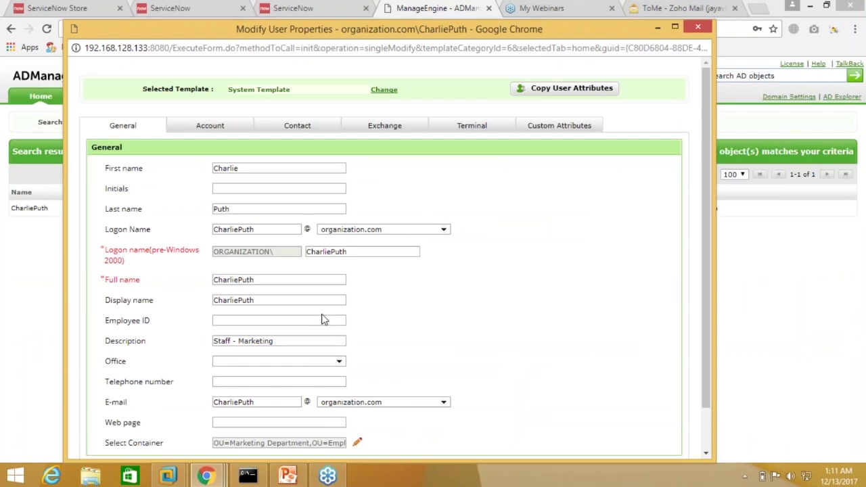
# - Review CharliePuth's account and FieldMarketingStaff group settings, then go back to ServiceNow
pyautogui.scroll(-2, 322, 319)
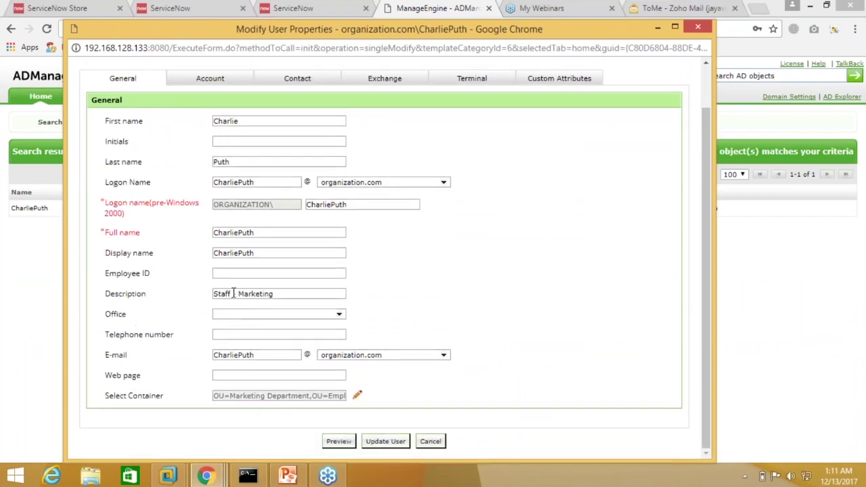
pyautogui.click(211, 80)
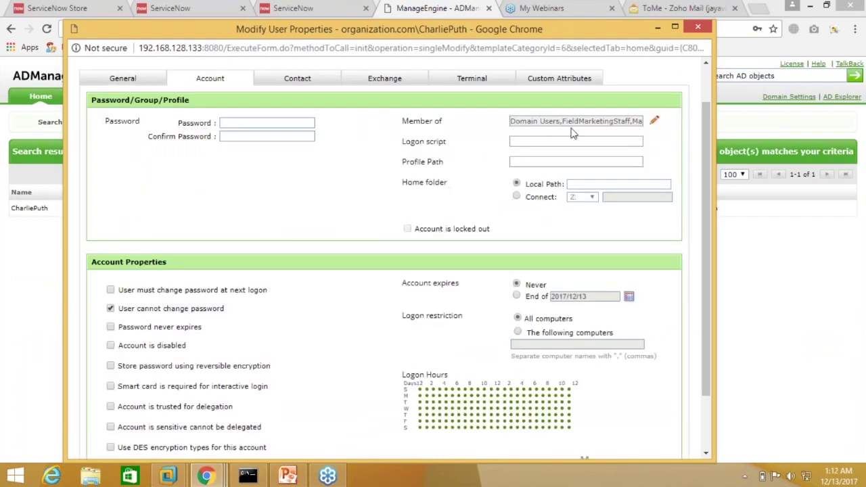
pyautogui.click(657, 27)
pyautogui.click(318, 10)
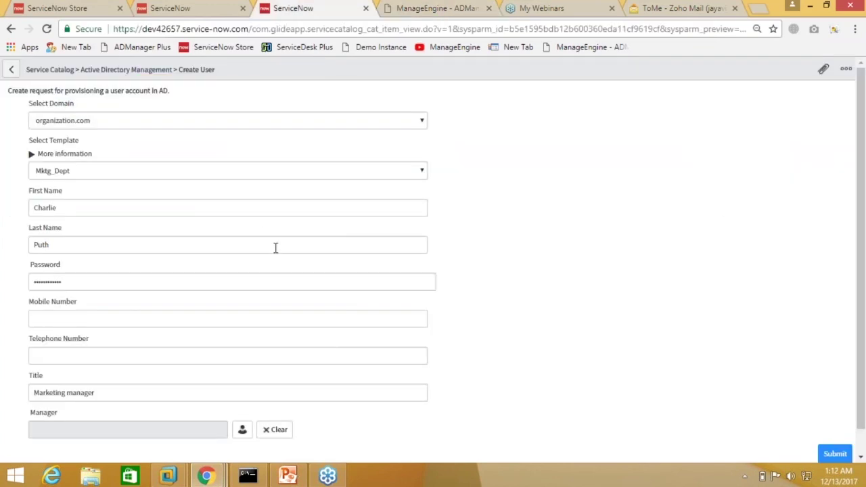
# - Highlight the 360° user provisioning and password reset phrases on the PowerPoint integration slide
pyautogui.moveTo(292, 478)
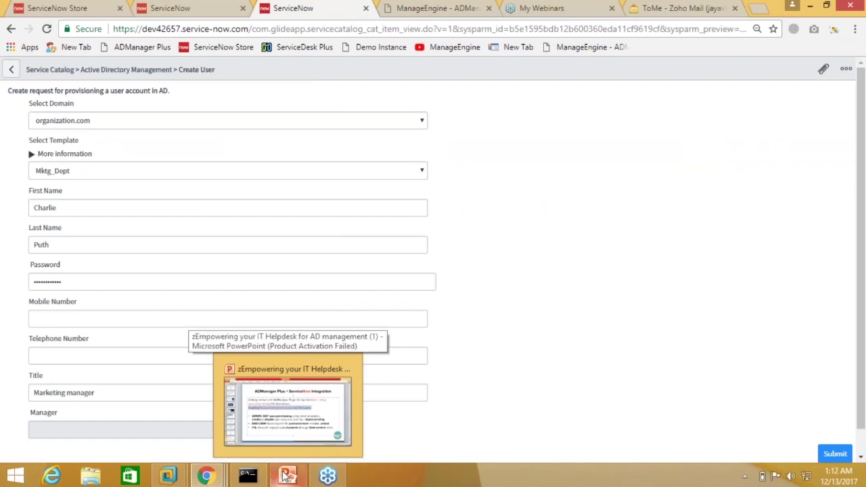
pyautogui.click(284, 476)
pyautogui.click(304, 260)
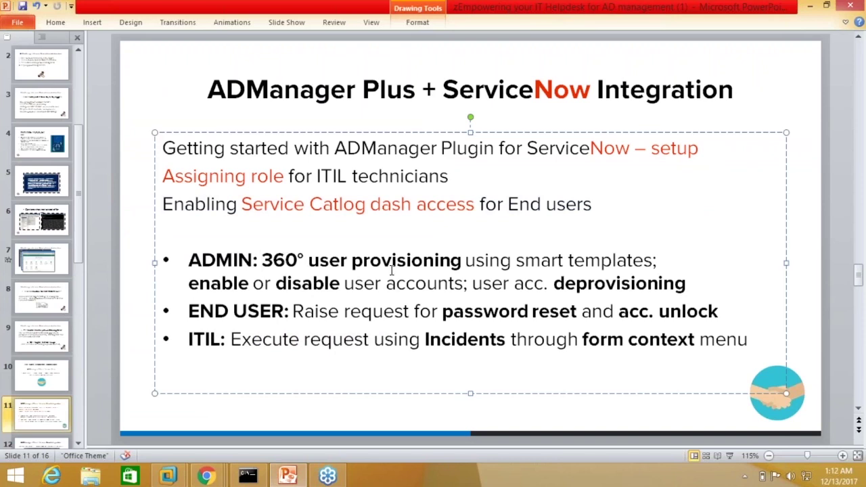
pyautogui.moveTo(263, 260); pyautogui.dragTo(462, 260)
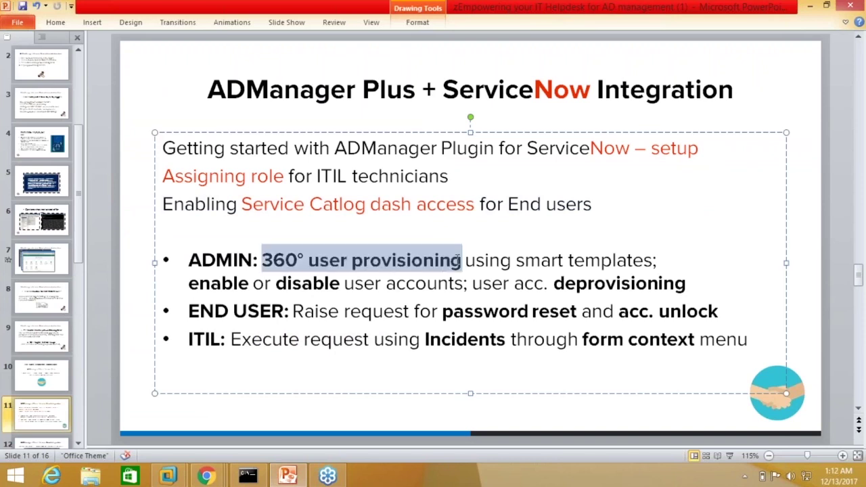
pyautogui.click(294, 285)
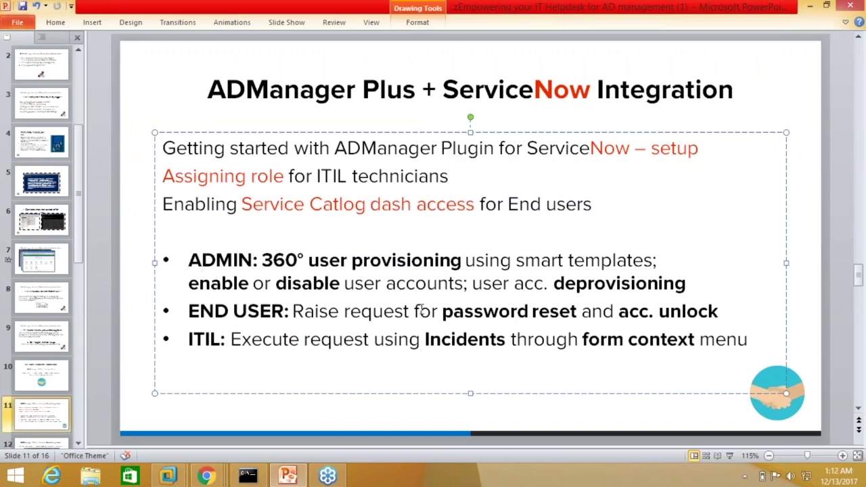
pyautogui.moveTo(716, 311); pyautogui.dragTo(723, 312)
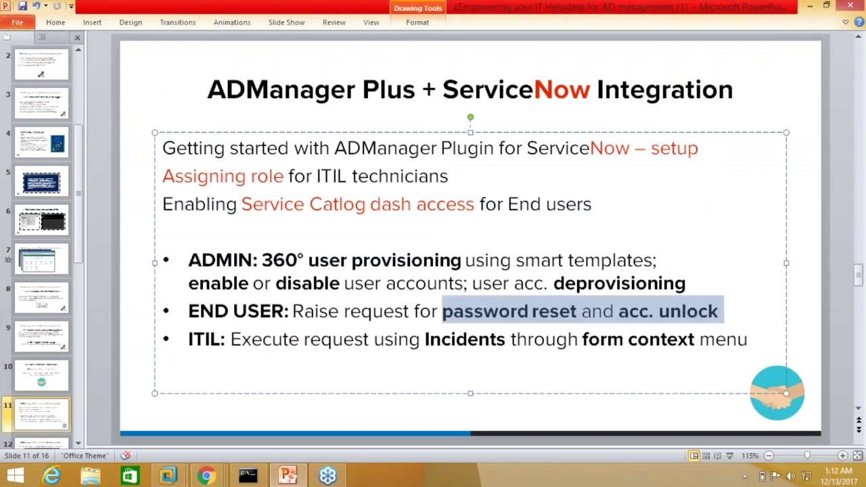
pyautogui.moveTo(206, 476)
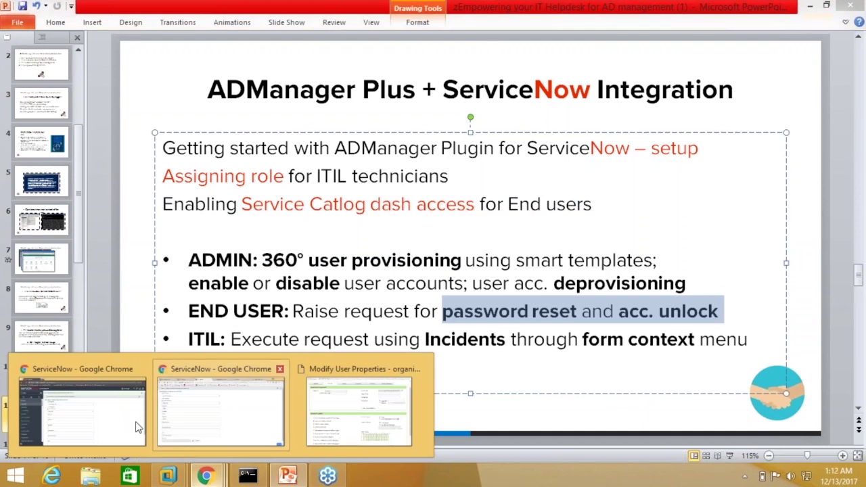
pyautogui.click(124, 421)
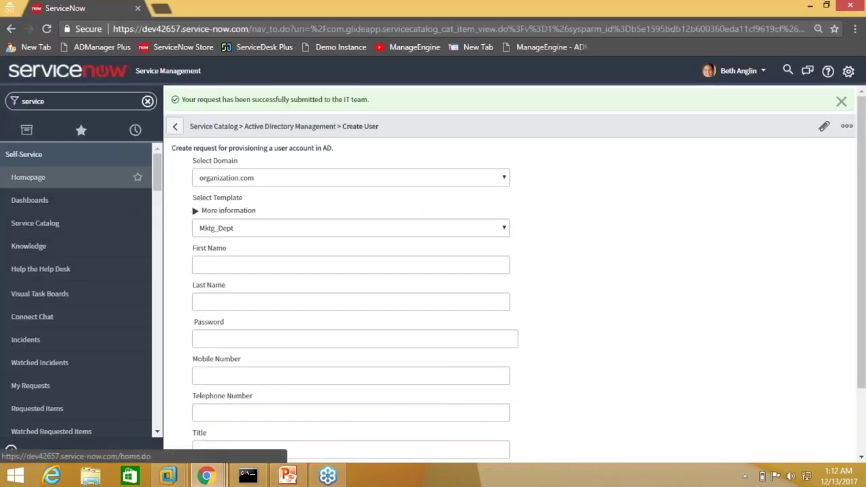
# - Open the Reset Password request form and enter the new password and its confirmation
pyautogui.click(175, 126)
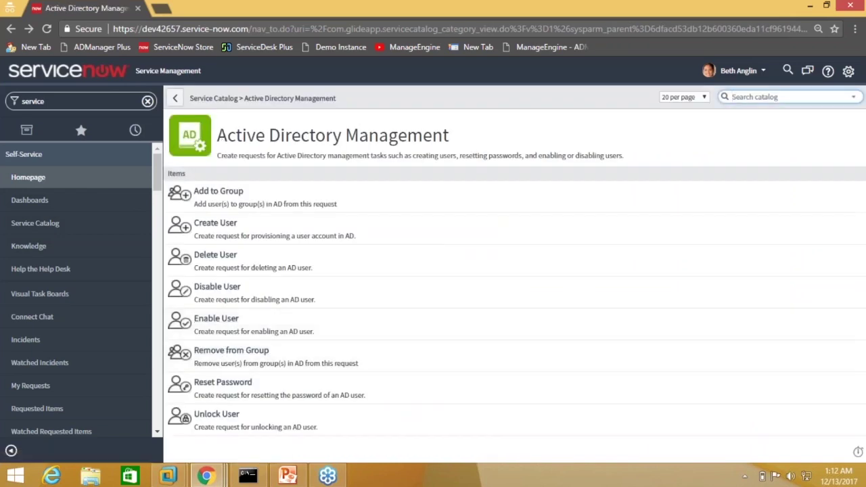
pyautogui.click(234, 385)
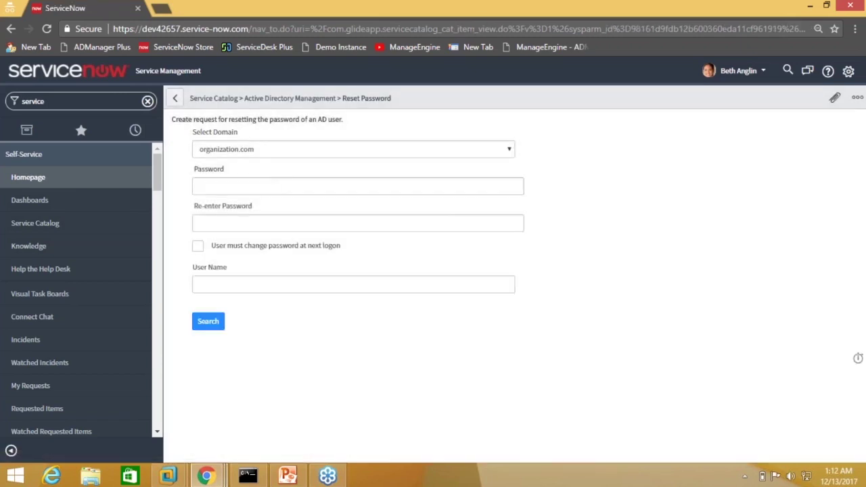
pyautogui.click(258, 187)
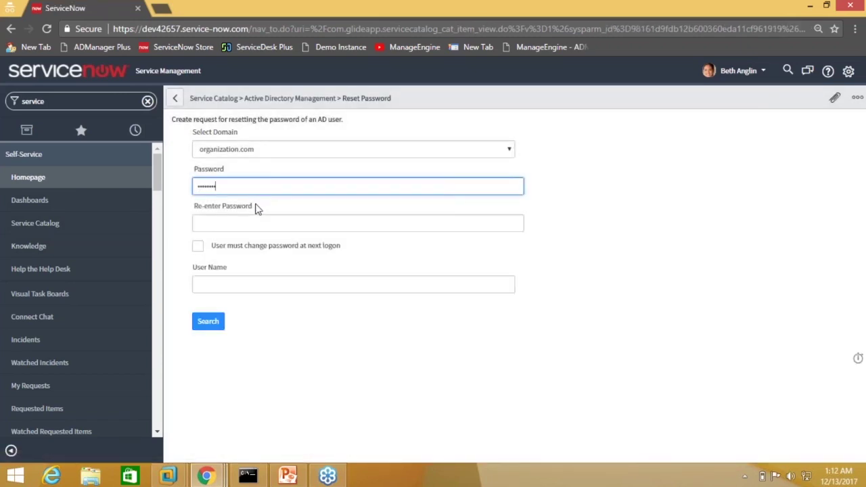
pyautogui.click(253, 226)
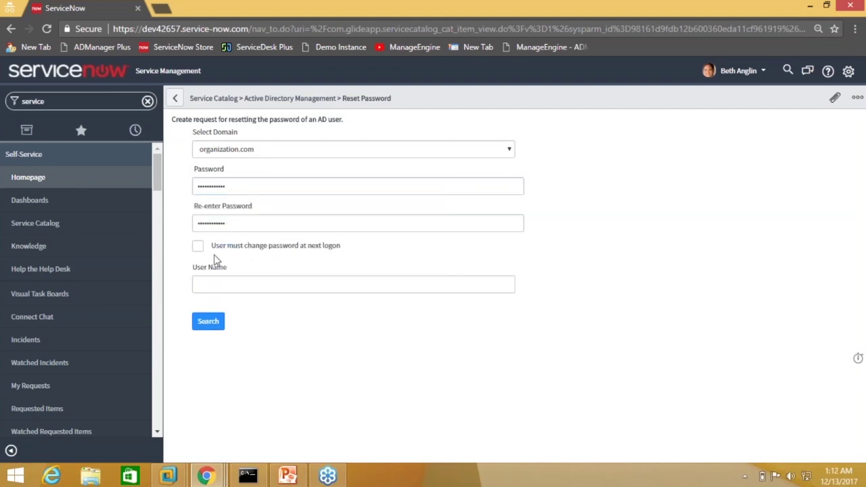
# - Require a password change at next logon and move to the User Name field
pyautogui.click(199, 248)
pyautogui.moveTo(263, 184); pyautogui.dragTo(159, 187)
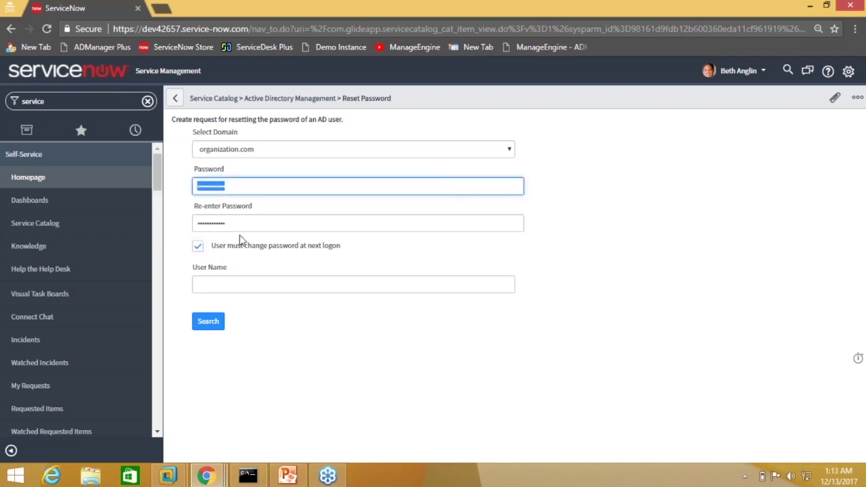
pyautogui.click(192, 235)
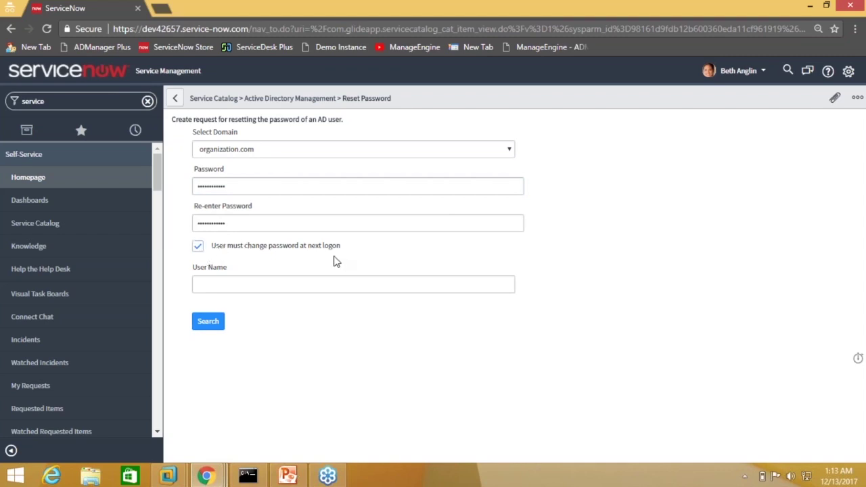
pyautogui.click(213, 251)
pyautogui.click(198, 247)
pyautogui.click(221, 284)
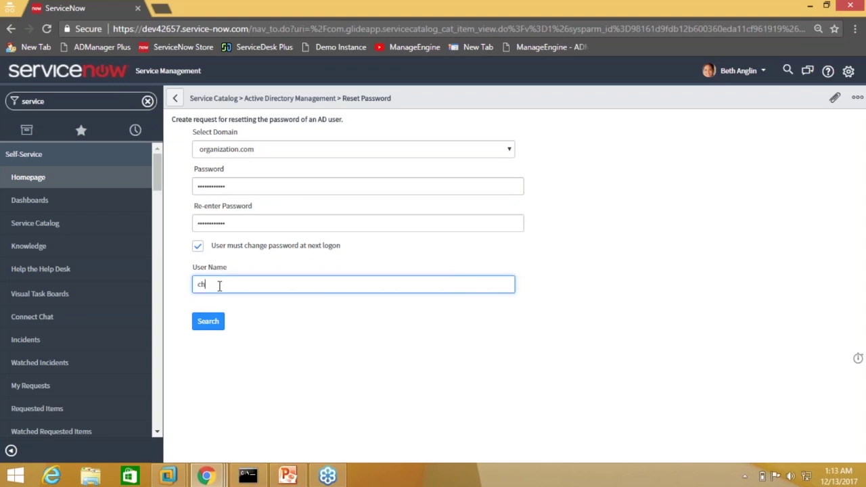
# - Search AD users, checking CharliePuth's distinguished name, then review results for 'john'
pyautogui.click(209, 321)
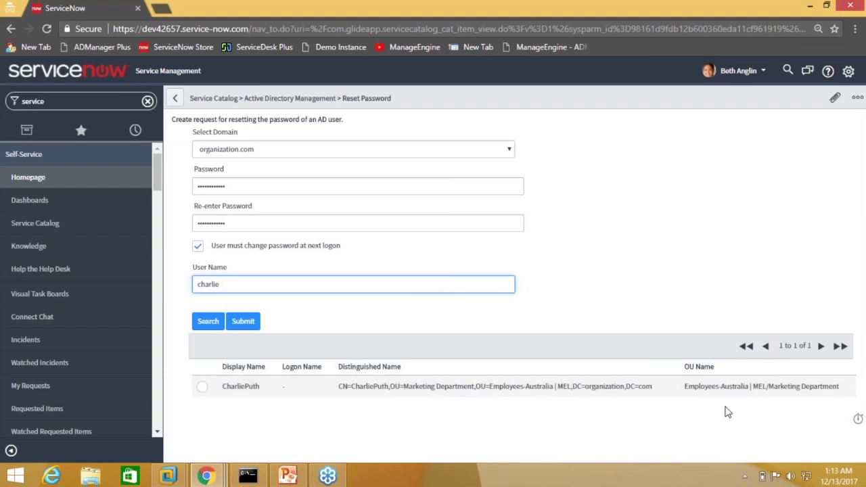
pyautogui.moveTo(341, 387); pyautogui.dragTo(653, 387)
pyautogui.click(345, 415)
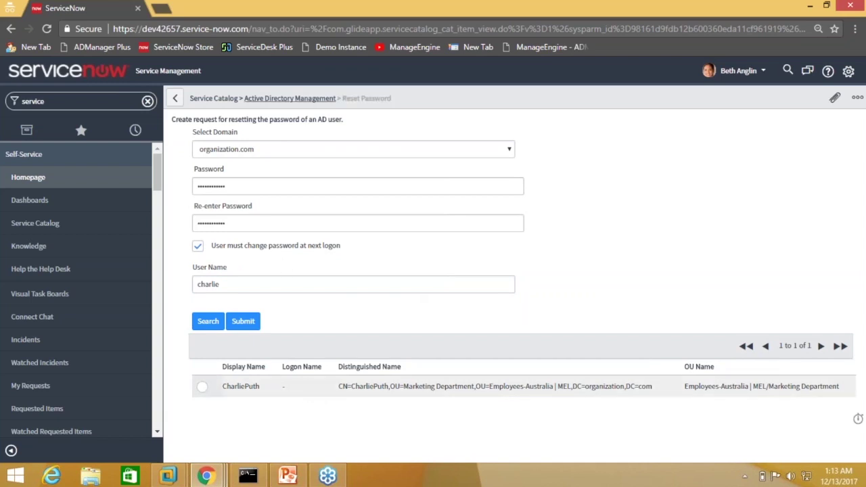
pyautogui.doubleClick(215, 285)
pyautogui.write('johnn')
pyautogui.press('BackSpace')
pyautogui.press('Return')
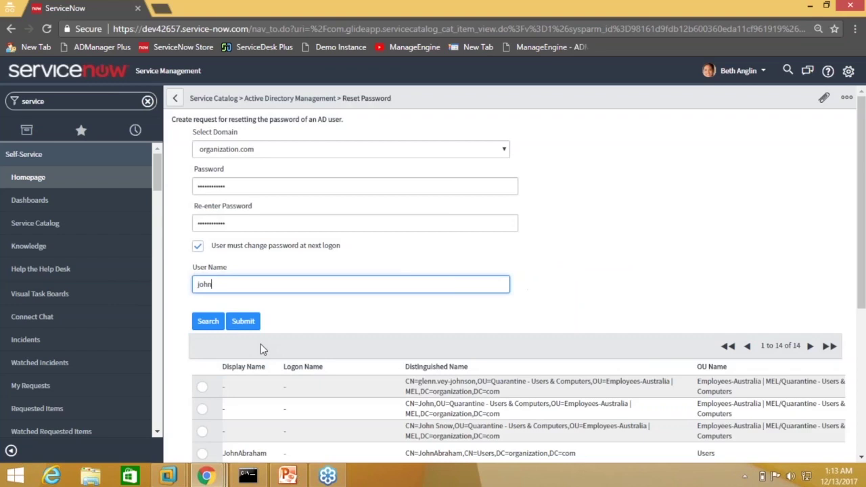
pyautogui.scroll(-3, 260, 344)
pyautogui.scroll(-1, 285, 298)
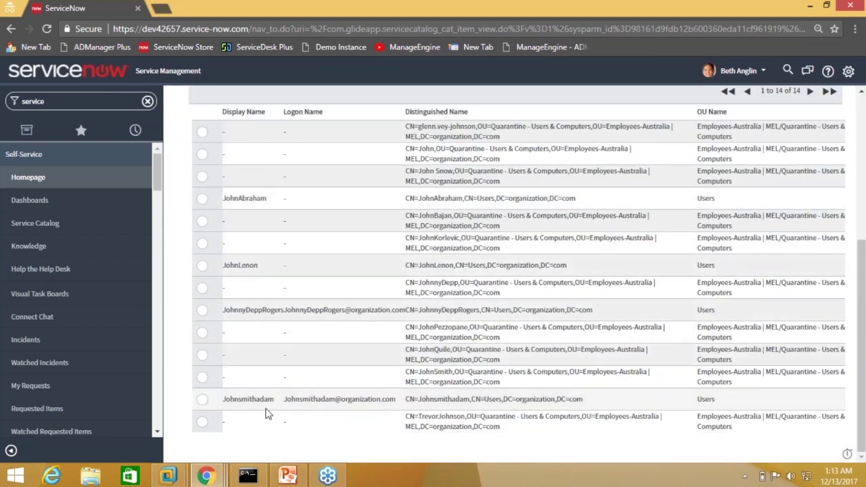
pyautogui.scroll(2, 245, 359)
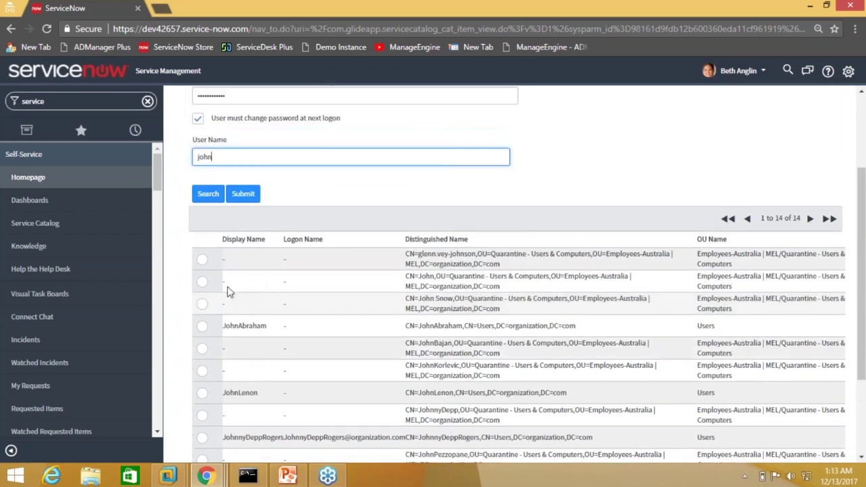
pyautogui.scroll(-2, 234, 369)
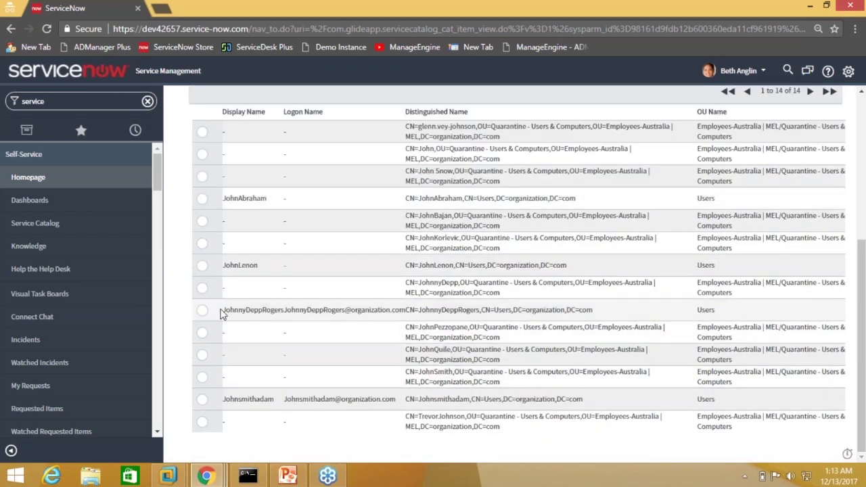
pyautogui.scroll(3, 224, 312)
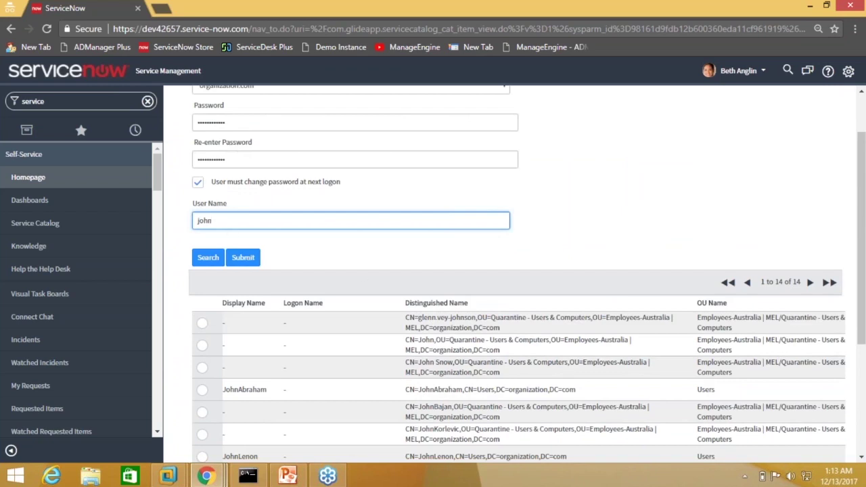
# - Search for 'charlie', select the single matching user and submit the reset request
pyautogui.hotkey('ctrl', 'a')
pyautogui.write('charli')
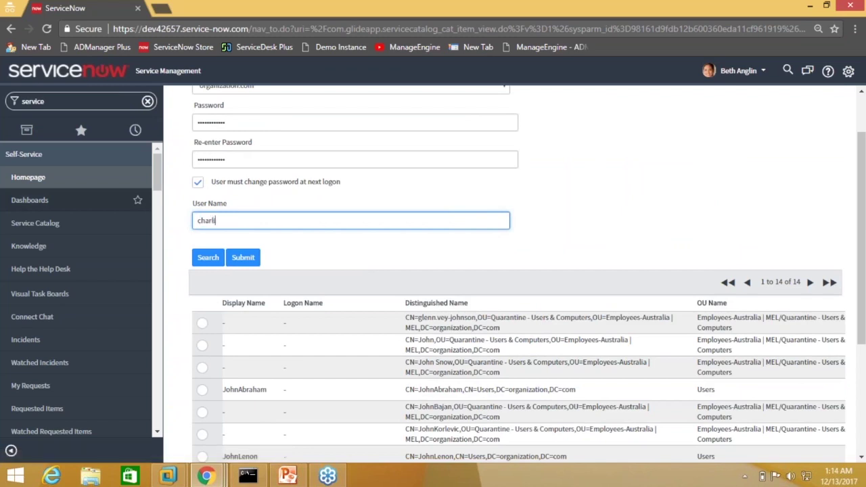
pyautogui.write('e')
pyautogui.press('Return')
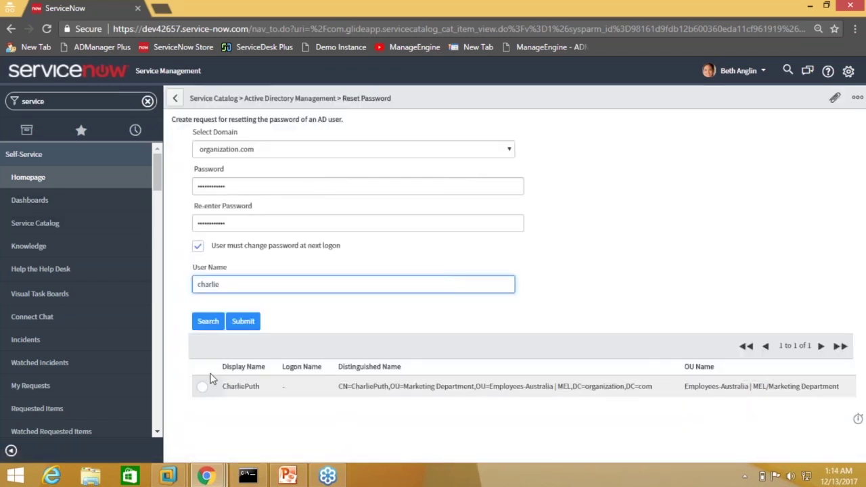
pyautogui.click(203, 391)
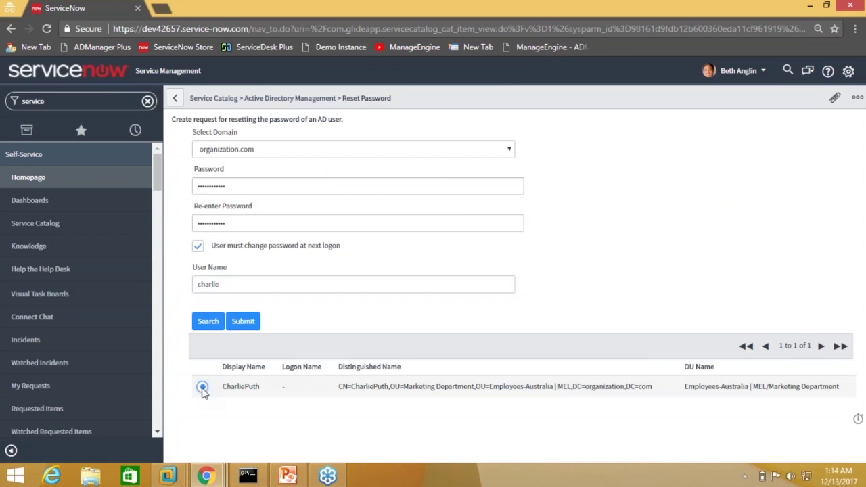
pyautogui.click(244, 323)
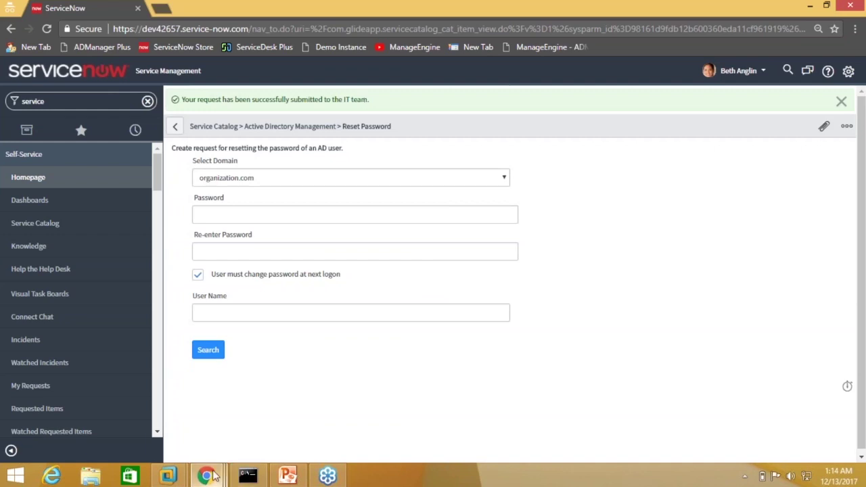
pyautogui.moveTo(210, 476)
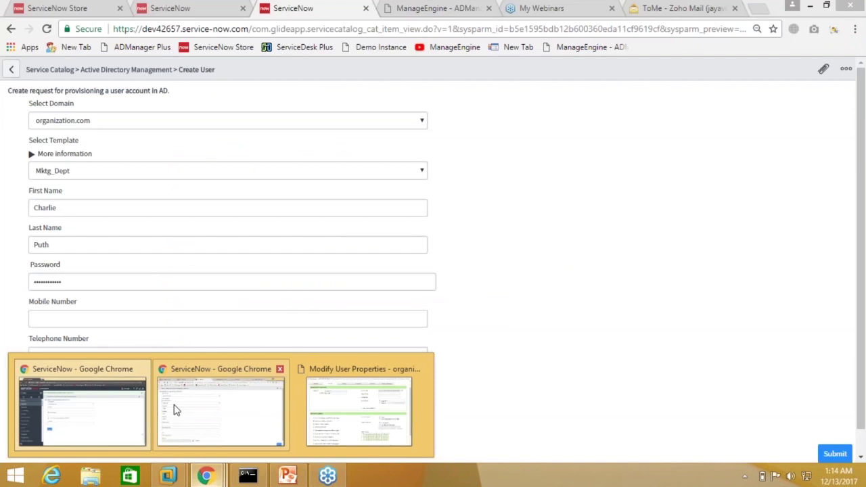
# - Switch to the administrator's ServiceNow tab and return to the home page
pyautogui.click(175, 410)
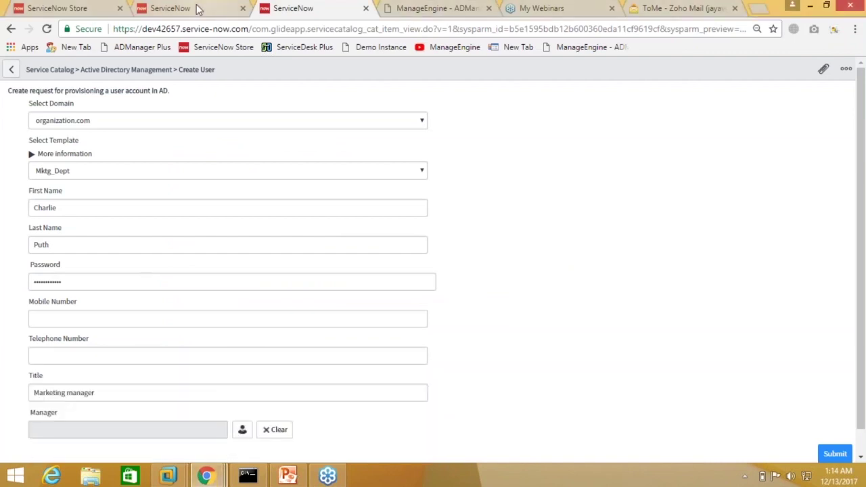
pyautogui.click(199, 9)
pyautogui.click(311, 8)
pyautogui.click(11, 70)
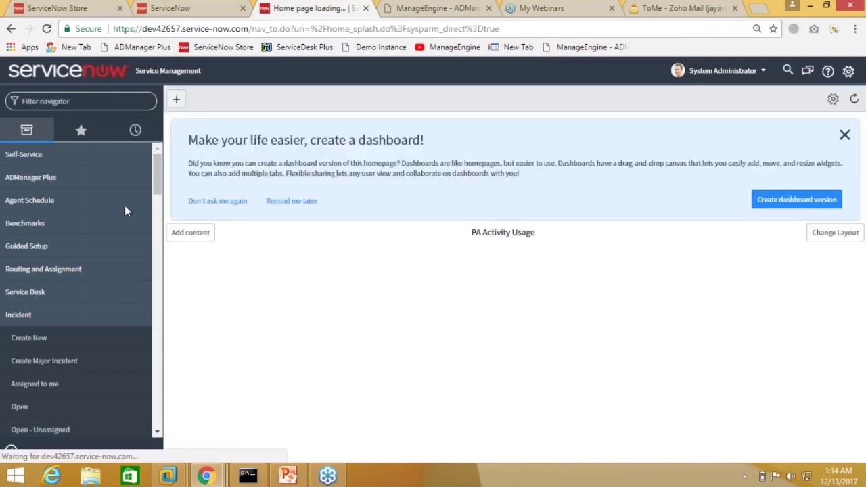
# - List all incidents under the Incident module and open the newest one, INC0010055
pyautogui.click(52, 317)
pyautogui.click(17, 318)
pyautogui.scroll(-1, 35, 396)
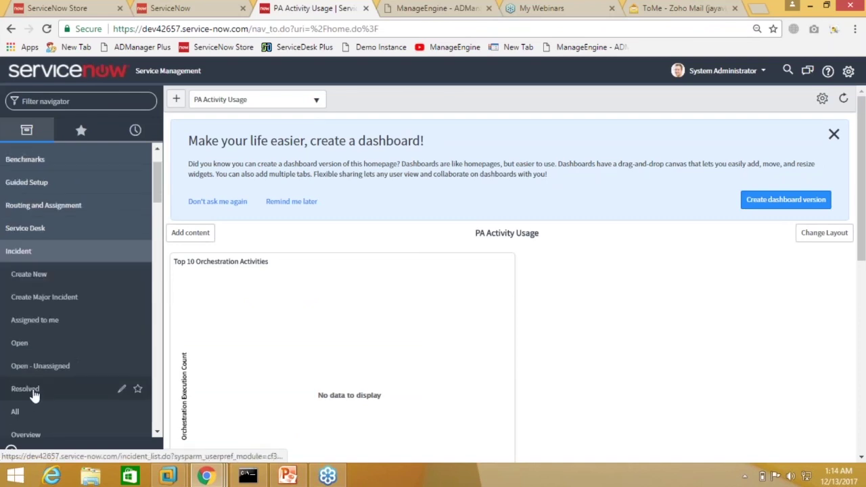
pyautogui.click(20, 413)
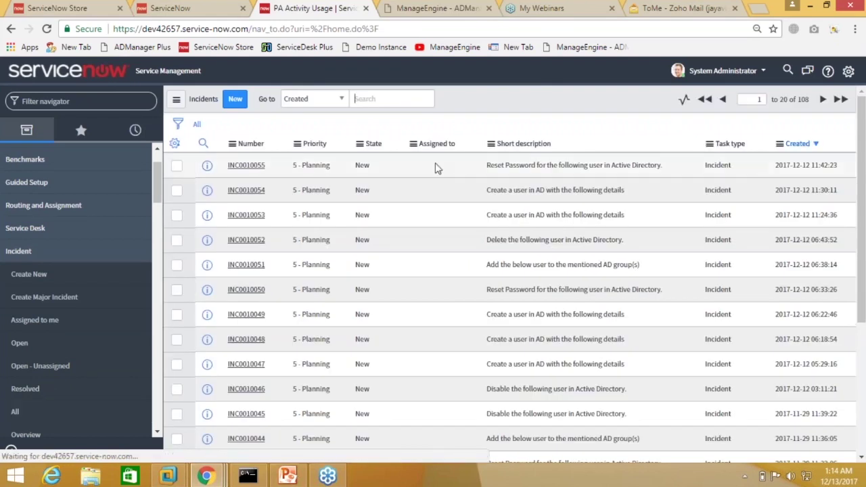
pyautogui.rightClick(437, 169)
pyautogui.click(418, 194)
pyautogui.rightClick(419, 191)
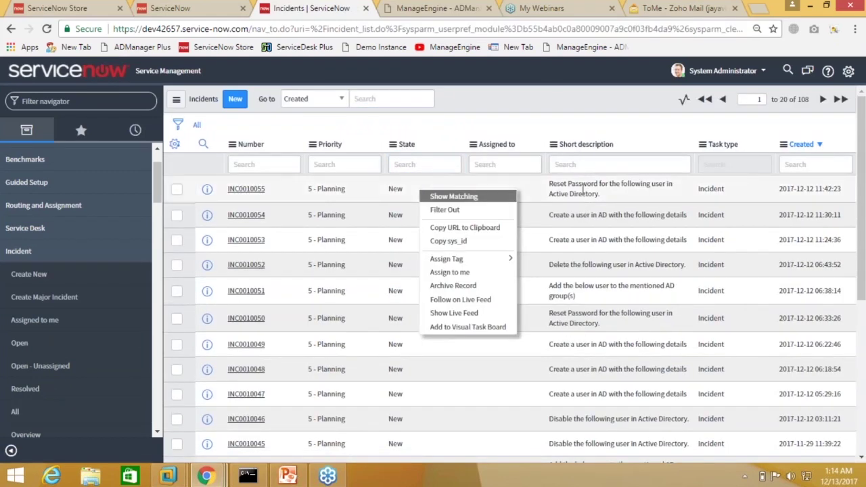
pyautogui.click(260, 190)
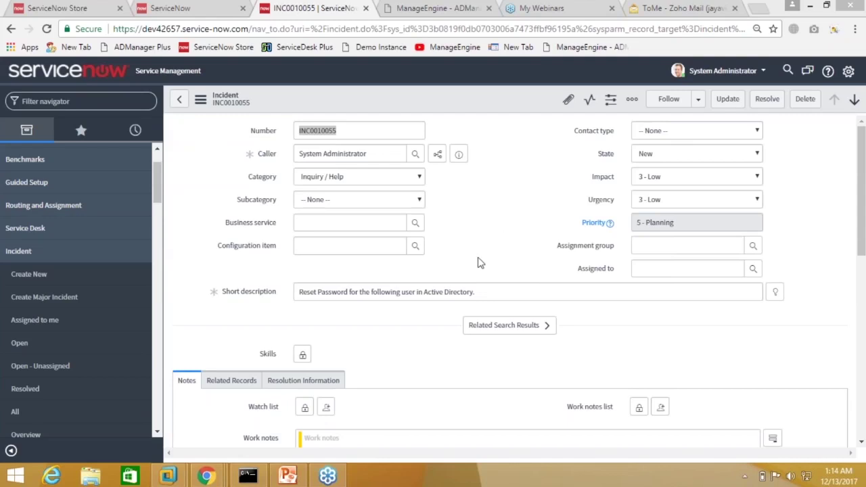
# - Launch Reset AD password from incident INC0010055's form header menu
pyautogui.scroll(-3, 482, 271)
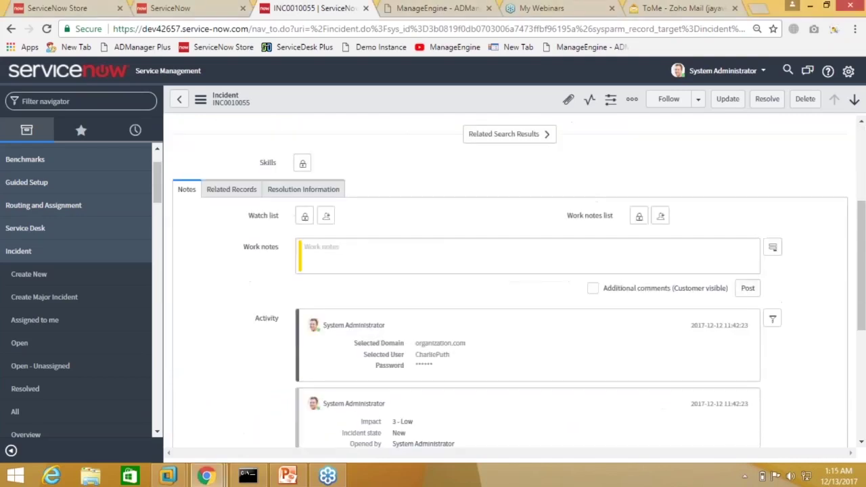
pyautogui.scroll(-2, 480, 282)
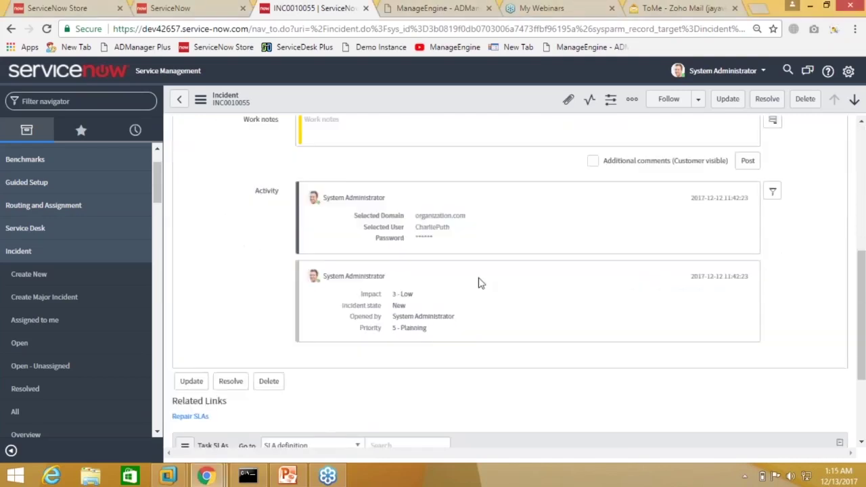
pyautogui.rightClick(461, 106)
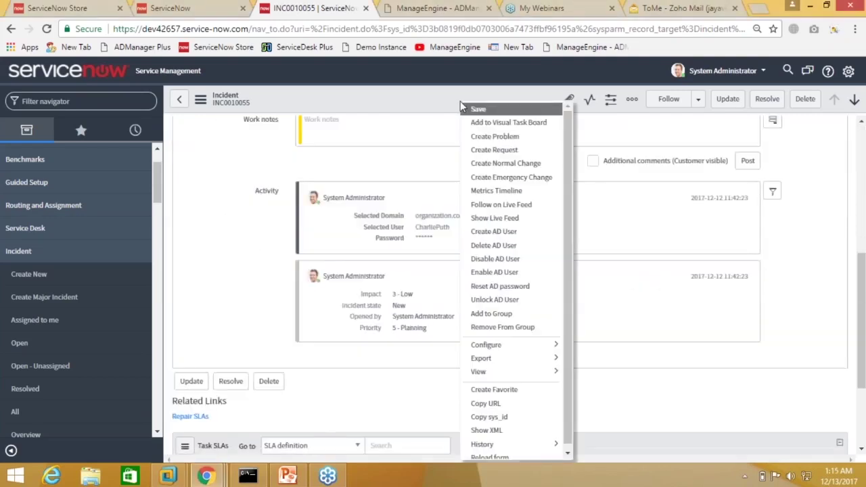
pyautogui.click(500, 290)
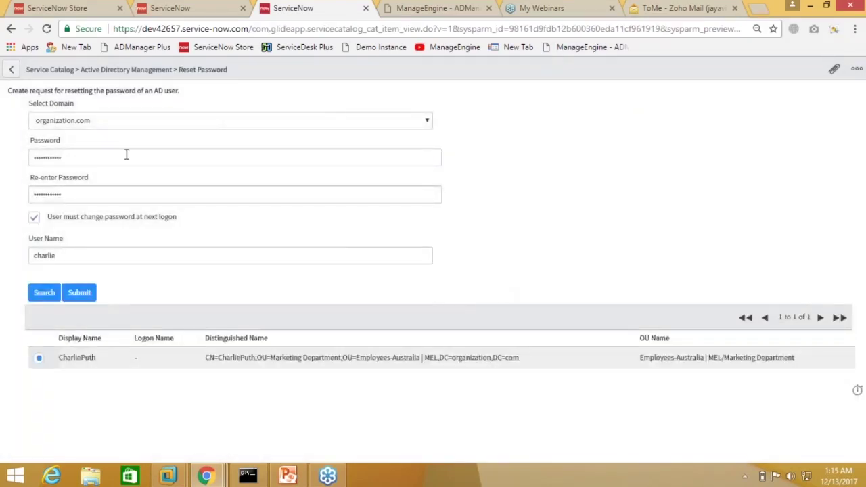
# - Fill in the new password and its confirmation on the reset form
pyautogui.click(127, 155)
pyautogui.hotkey('ctrl', 'a')
pyautogui.click(84, 201)
pyautogui.hotkey('ctrl', 'a')
pyautogui.click(62, 157)
pyautogui.hotkey('ctrl', 'a')
pyautogui.click(79, 196)
pyautogui.hotkey('ctrl', 'a')
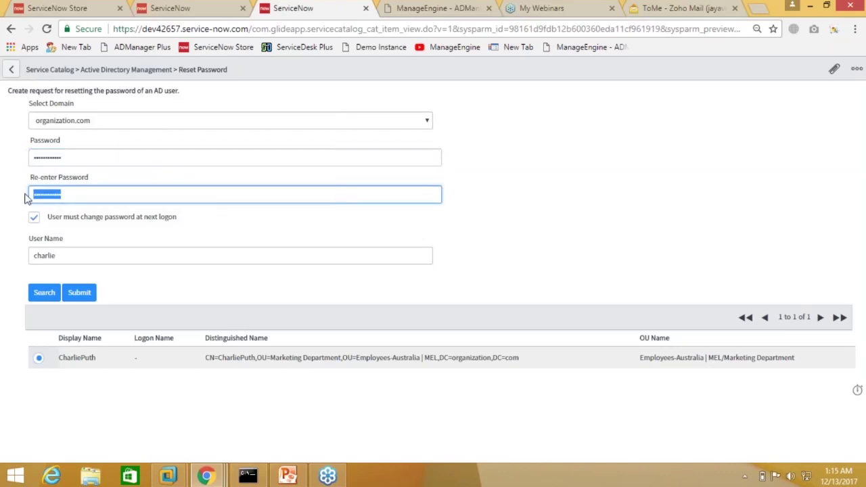
pyautogui.click(48, 158)
pyautogui.click(60, 195)
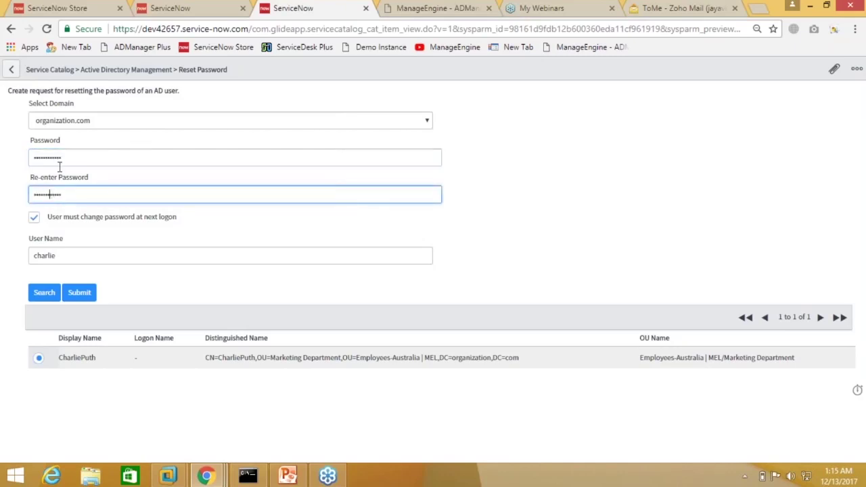
pyautogui.click(59, 157)
pyautogui.press('Tab')
pyautogui.click(74, 156)
pyautogui.click(76, 194)
pyautogui.hotkey('shift', 'Tab')
pyautogui.click(85, 199)
pyautogui.hotkey('shift', 'Tab')
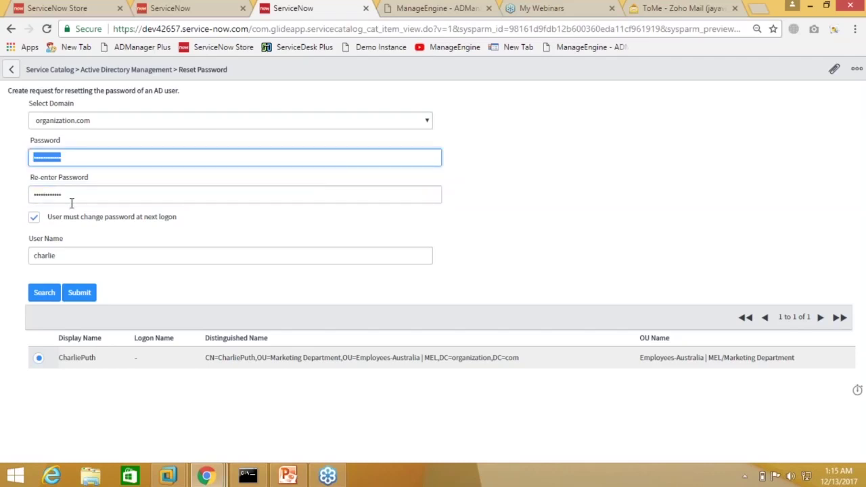
pyautogui.press('Tab')
# - Tick 'User must change password at next logon' and submit the password reset
pyautogui.click(34, 218)
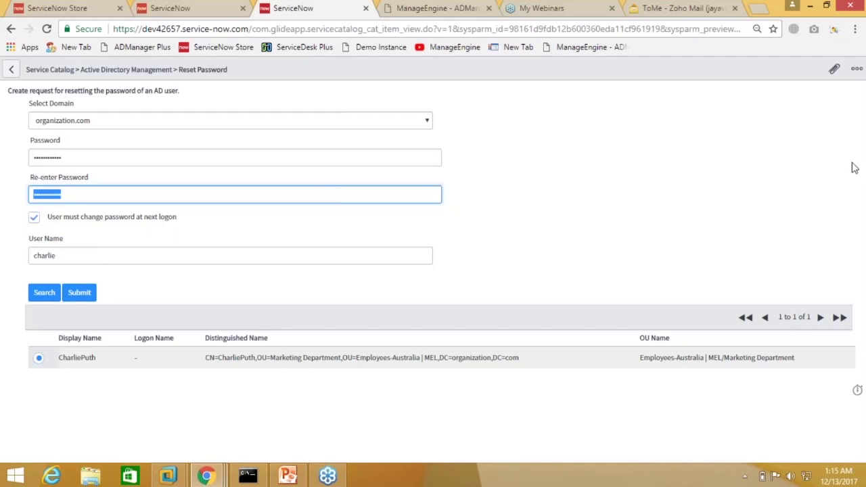
pyautogui.click(135, 298)
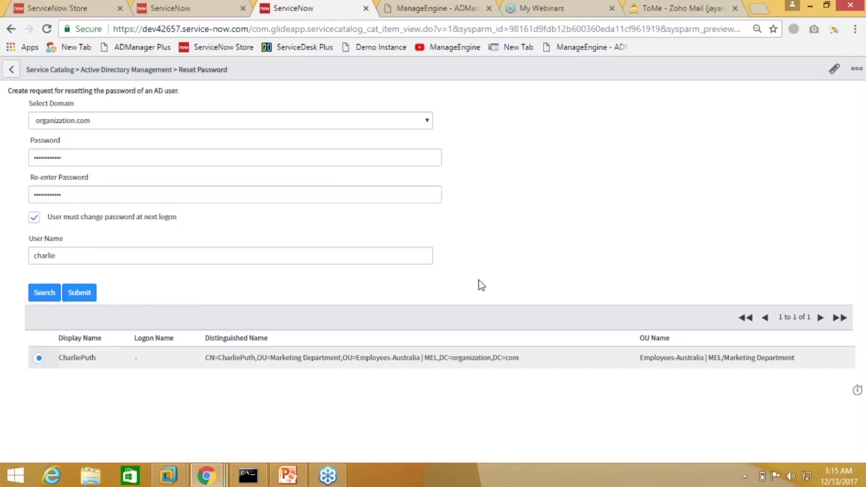
pyautogui.click(80, 298)
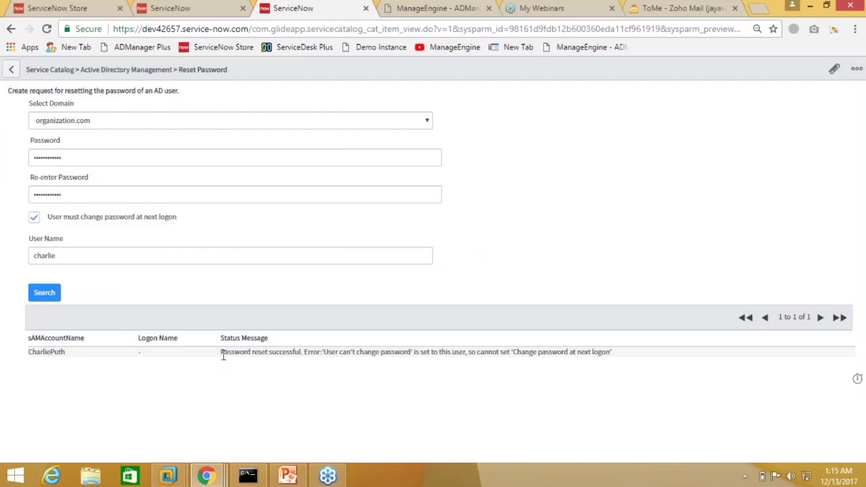
pyautogui.moveTo(222, 352); pyautogui.dragTo(302, 352)
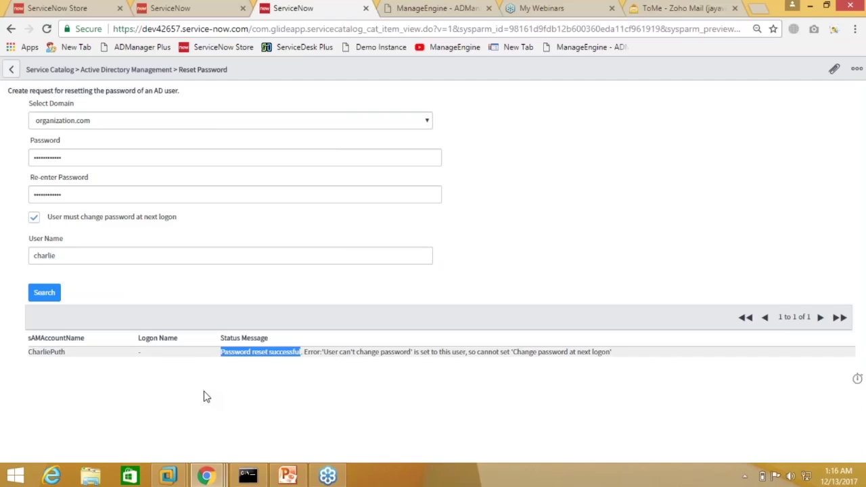
pyautogui.click(296, 374)
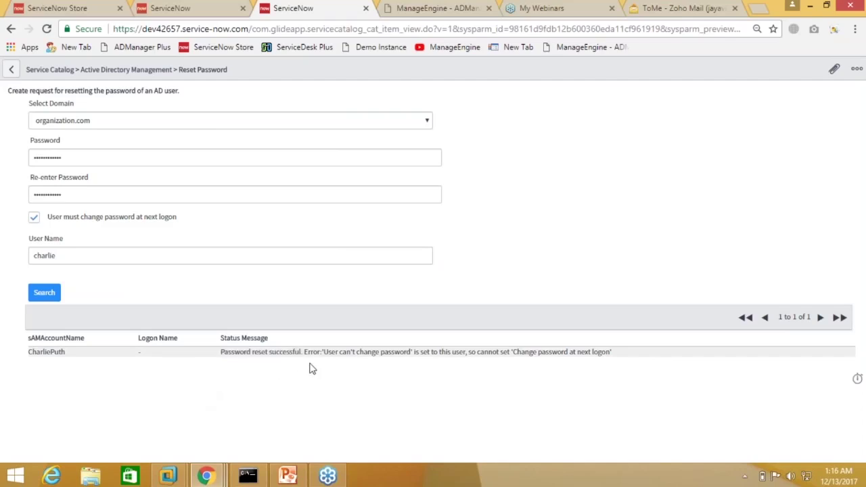
pyautogui.moveTo(305, 353); pyautogui.dragTo(410, 349)
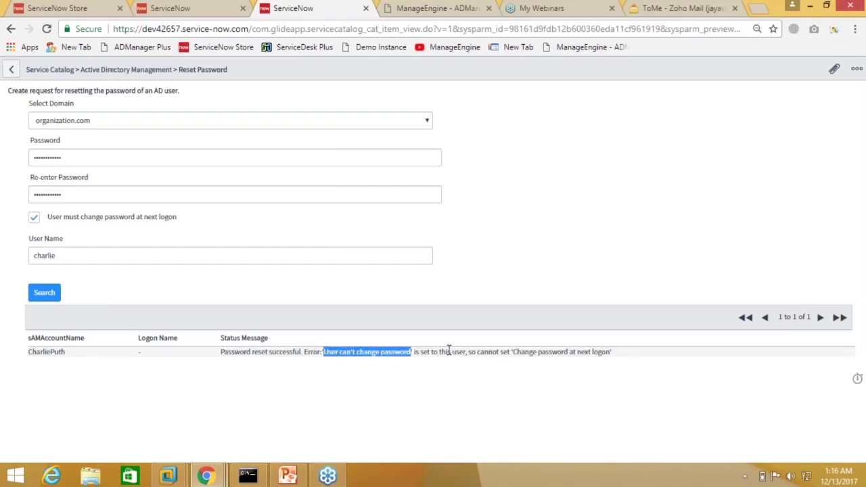
pyautogui.click(516, 352)
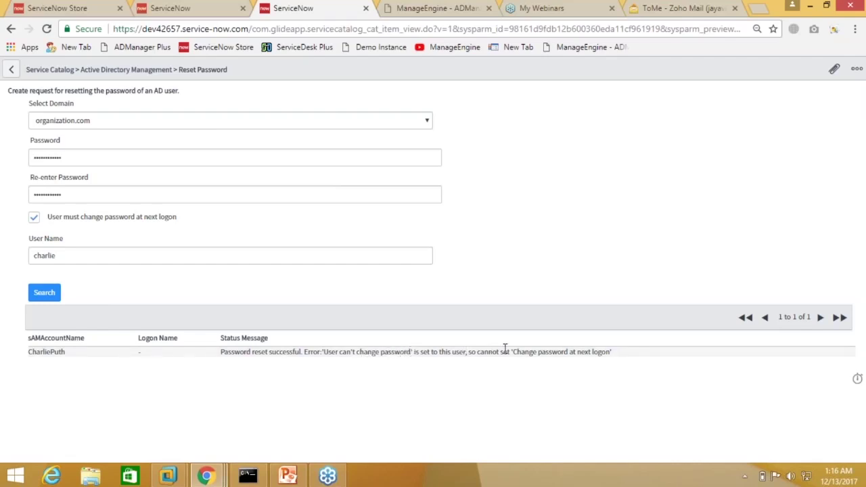
pyautogui.moveTo(512, 352); pyautogui.dragTo(611, 350)
pyautogui.click(584, 375)
pyautogui.moveTo(304, 353); pyautogui.dragTo(616, 362)
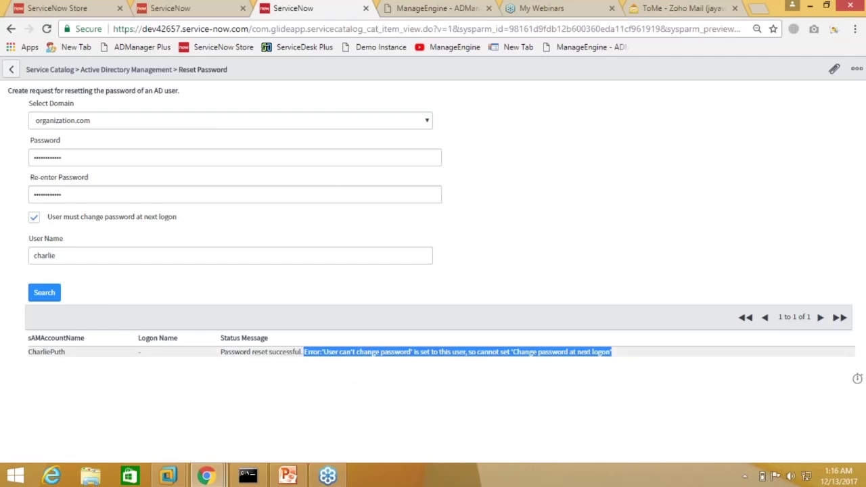
# - In ADManager Plus, clear CharliePuth's 'User cannot change password' option, update the user, and close the popup
pyautogui.click(426, 8)
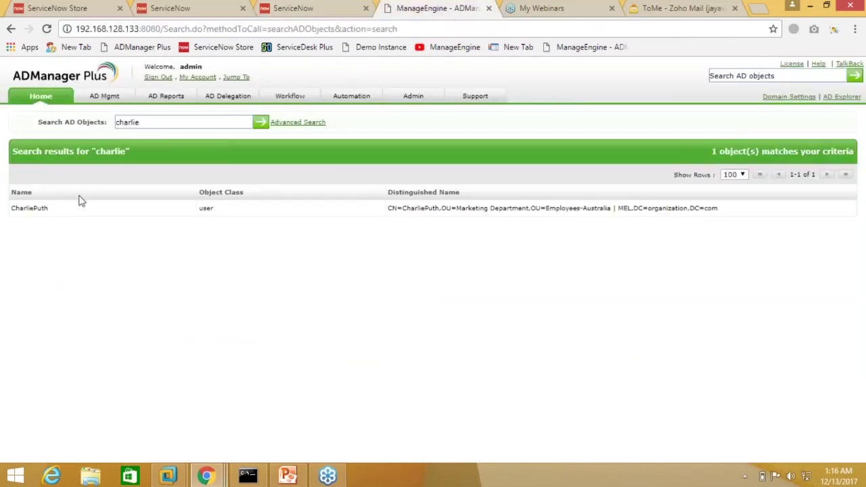
pyautogui.click(29, 207)
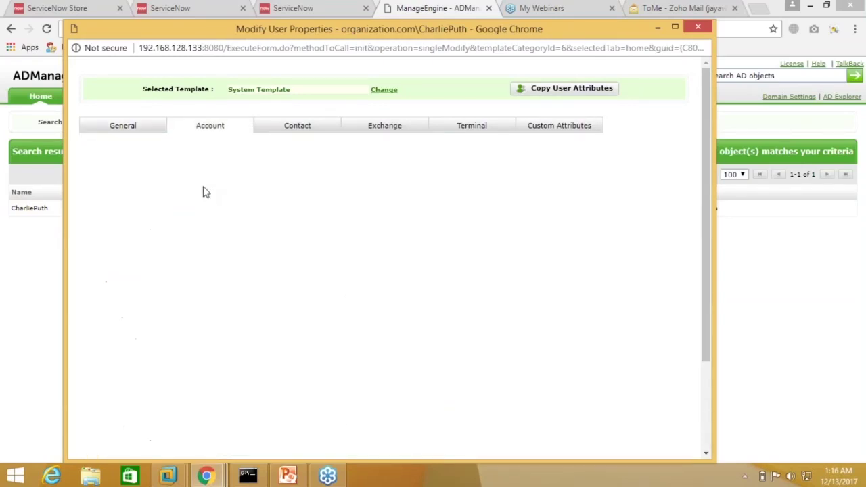
pyautogui.scroll(-1, 168, 304)
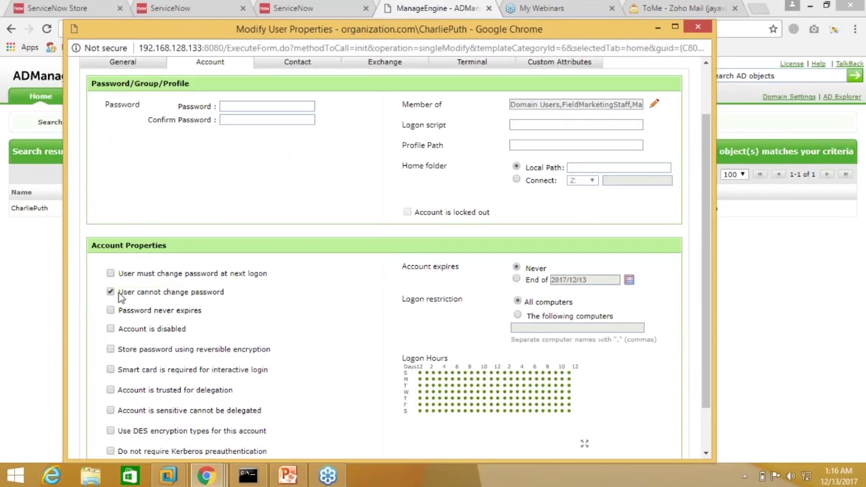
pyautogui.moveTo(119, 292); pyautogui.dragTo(227, 299)
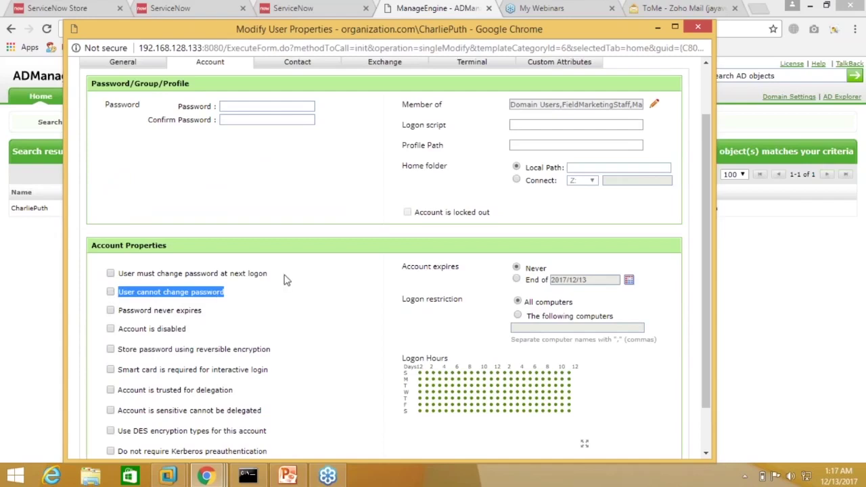
pyautogui.scroll(-2, 288, 282)
pyautogui.click(376, 443)
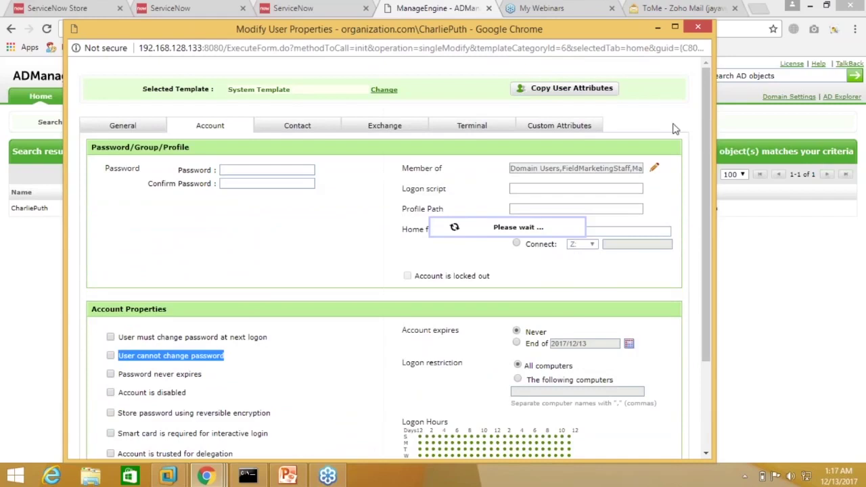
pyautogui.click(699, 27)
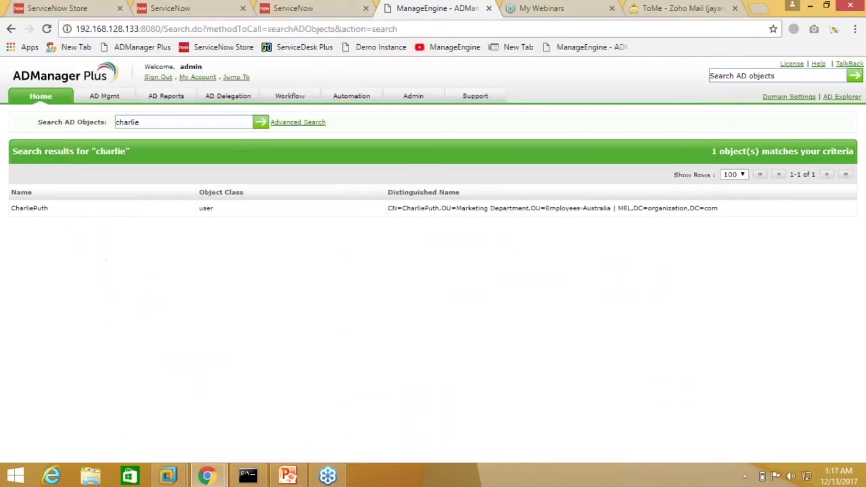
# - Review the password-change error, then reopen Reset AD password from incident INC0010055's header menu
pyautogui.click(293, 8)
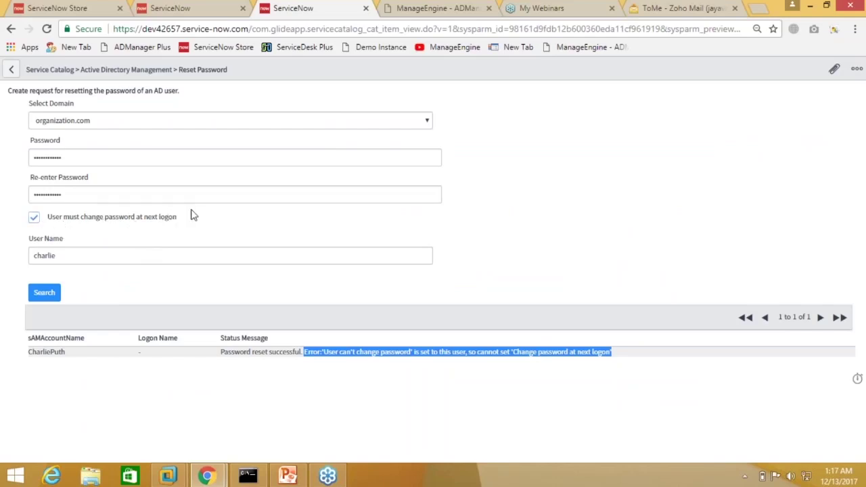
pyautogui.click(300, 352)
pyautogui.moveTo(306, 352); pyautogui.dragTo(612, 352)
pyautogui.click(11, 69)
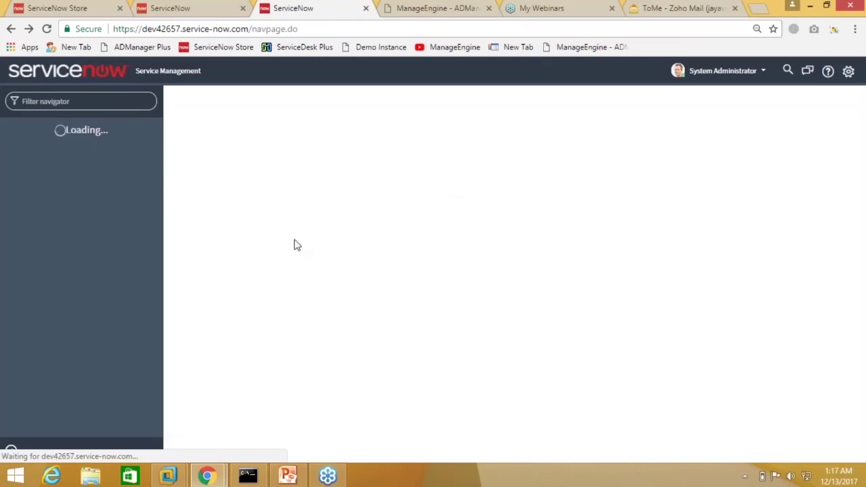
pyautogui.scroll(-4, 396, 270)
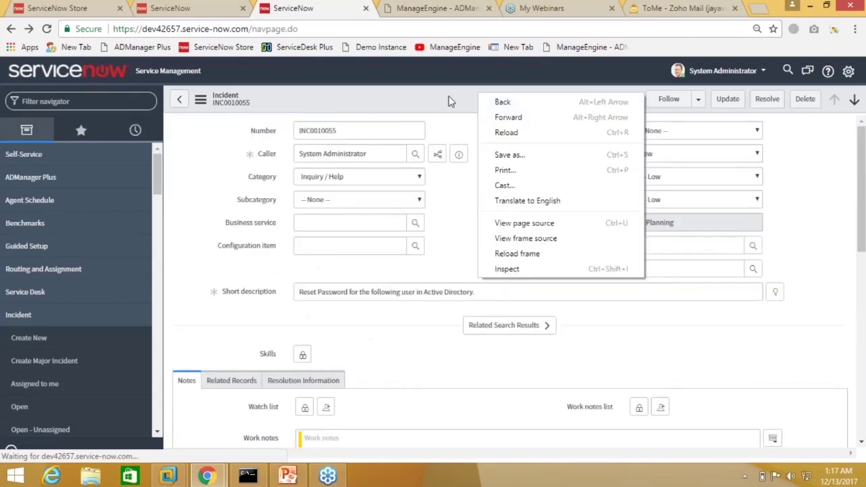
pyautogui.click(448, 99)
pyautogui.rightClick(450, 99)
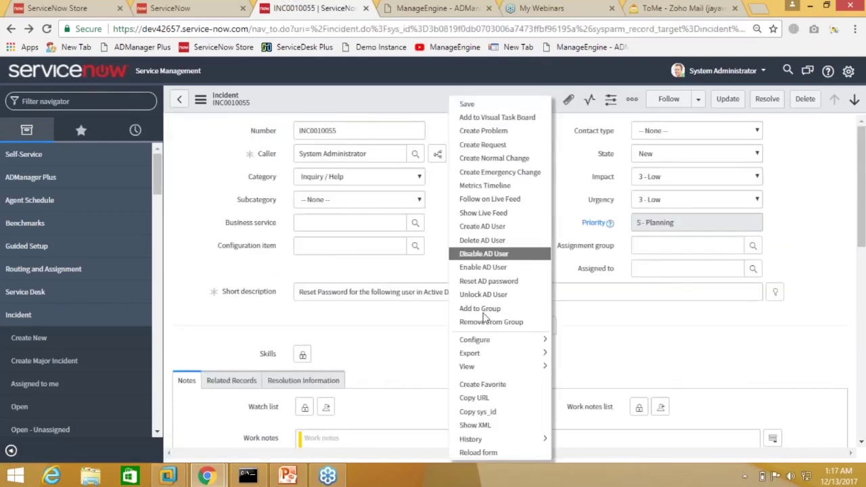
pyautogui.click(494, 282)
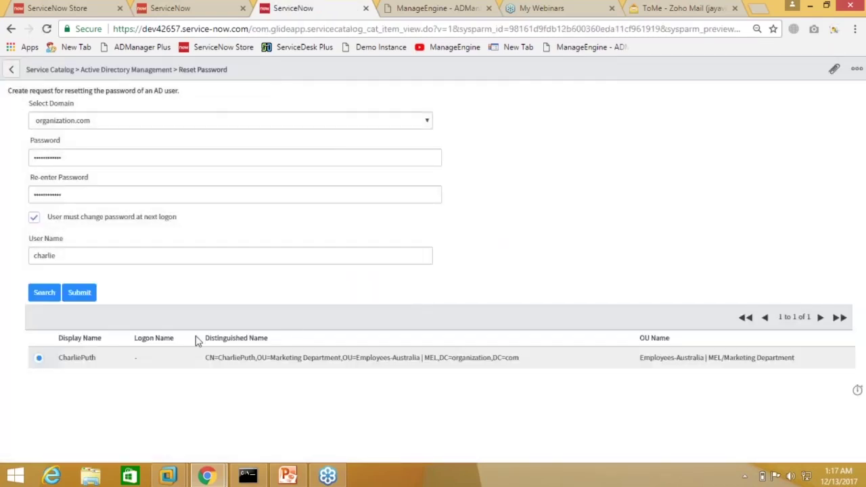
# - Submit the Reset Password form and wait for the Successfully modified status
pyautogui.click(82, 298)
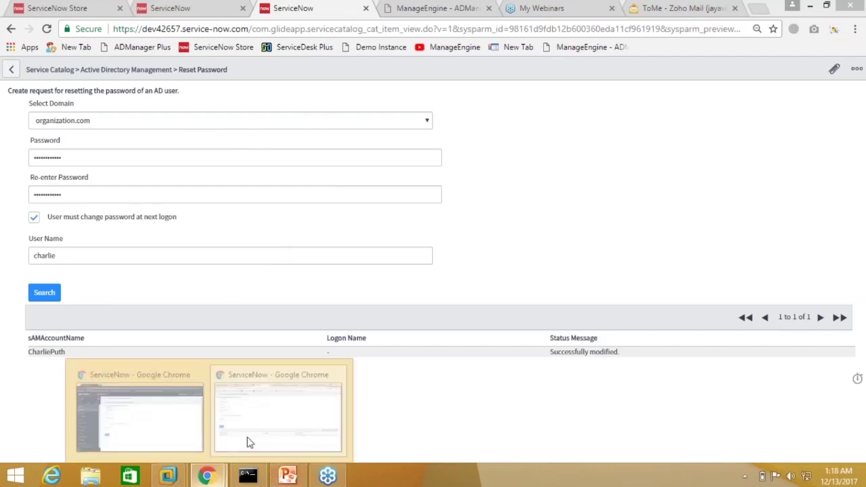
# - In the other ServiceNow window, open Service Catalog > Active Directory Management > Add to Group
pyautogui.moveTo(213, 476)
pyautogui.click(154, 447)
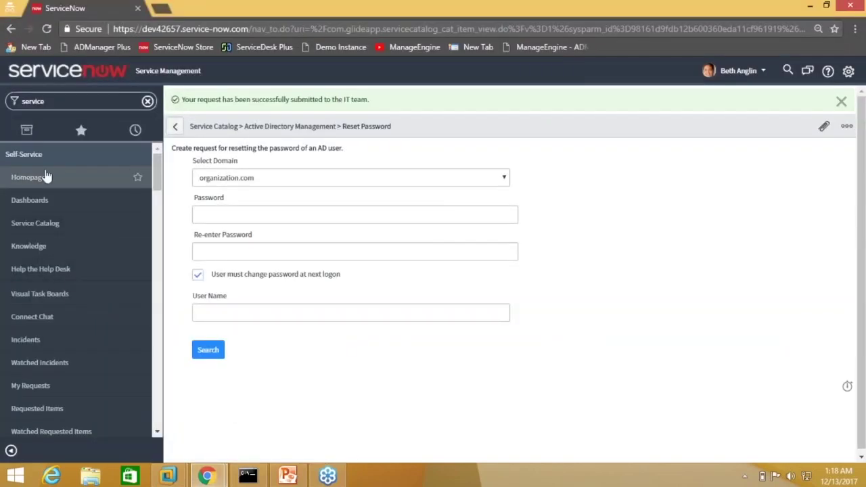
pyautogui.click(32, 101)
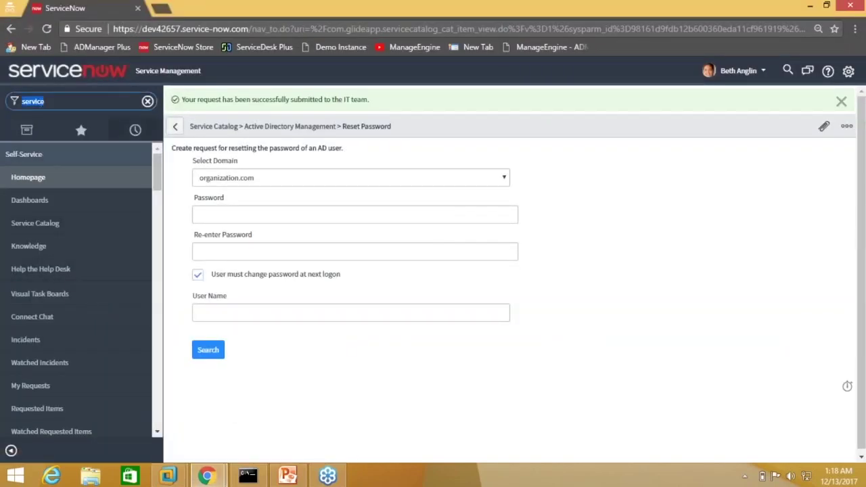
pyautogui.click(202, 127)
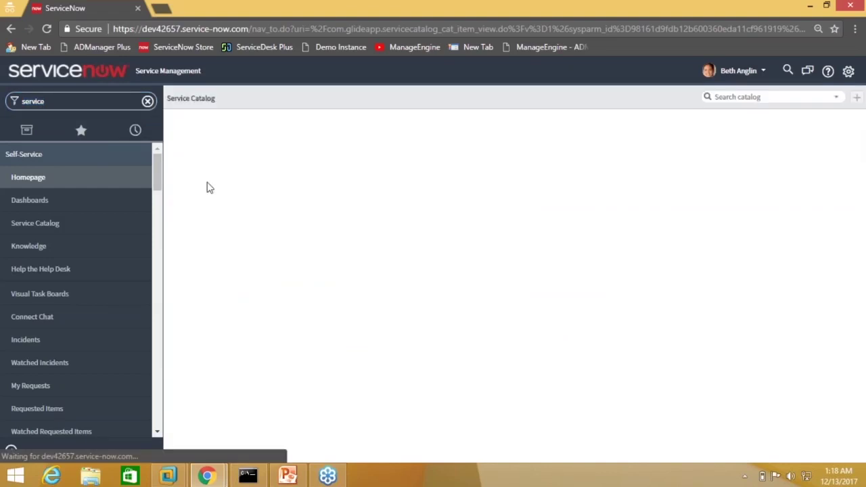
pyautogui.click(223, 213)
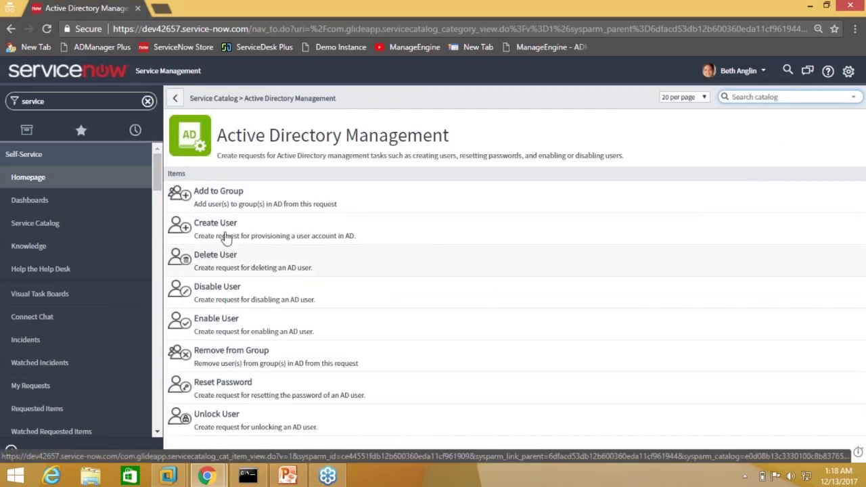
pyautogui.click(219, 191)
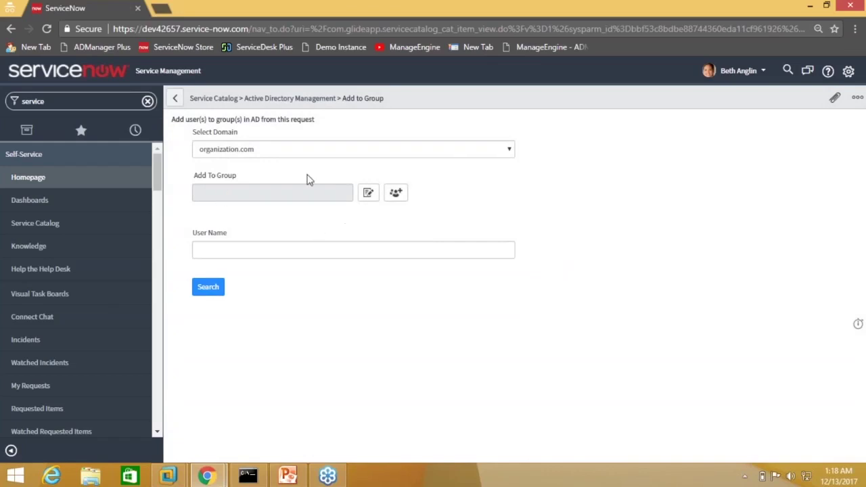
# - Search groups for 'market' and add FieldMarketingStaff and MarketingManagers to the request
pyautogui.click(397, 194)
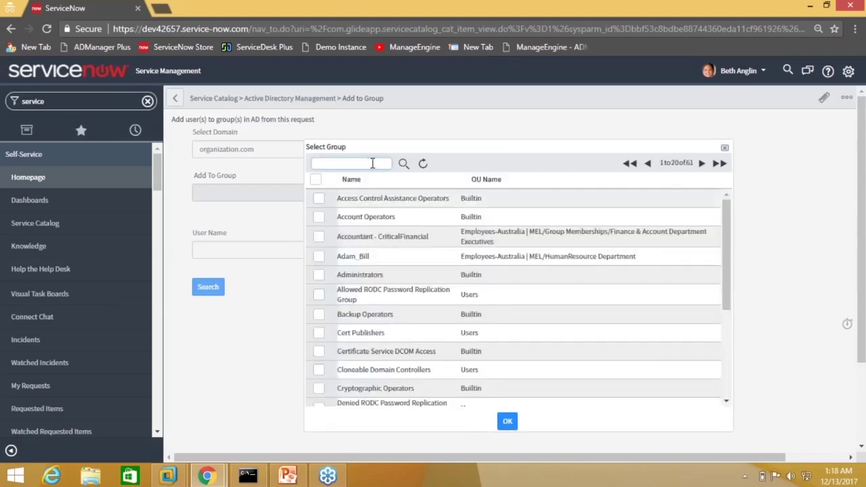
pyautogui.click(358, 163)
pyautogui.press('Down')
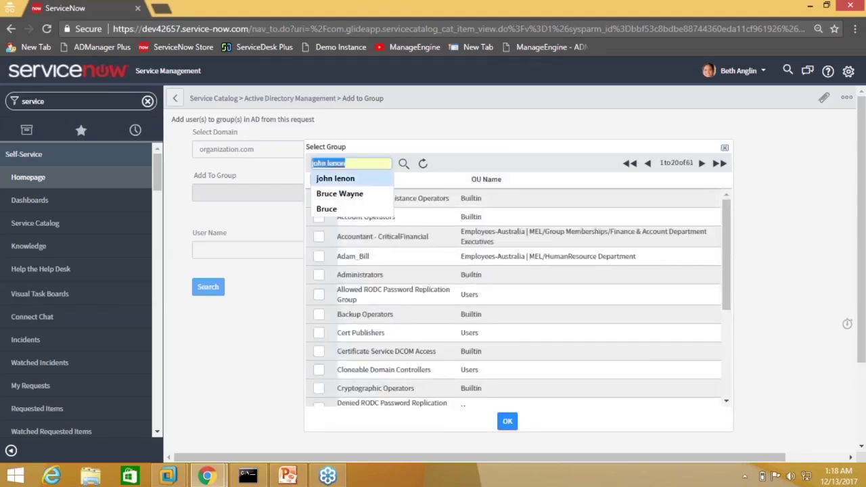
pyautogui.press('Up')
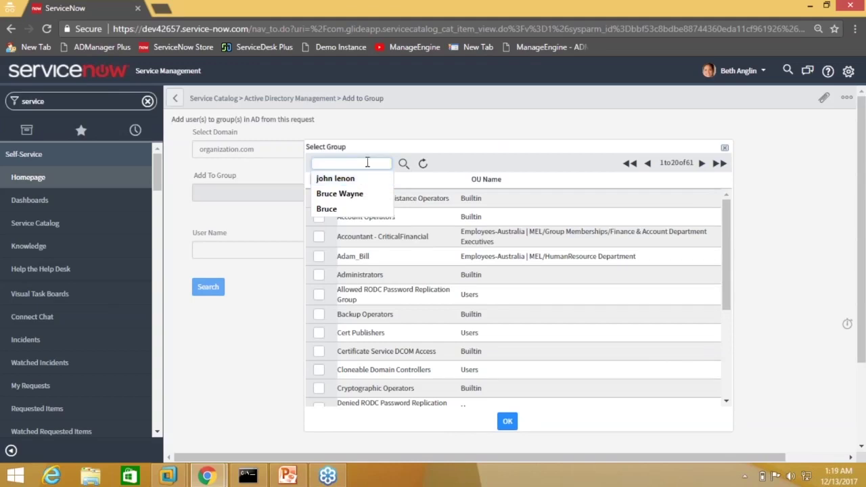
pyautogui.write('marketing')
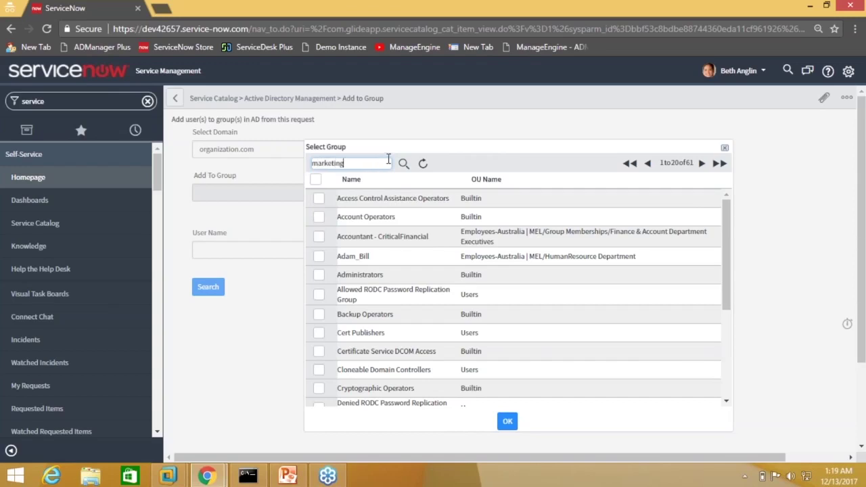
pyautogui.press('Return')
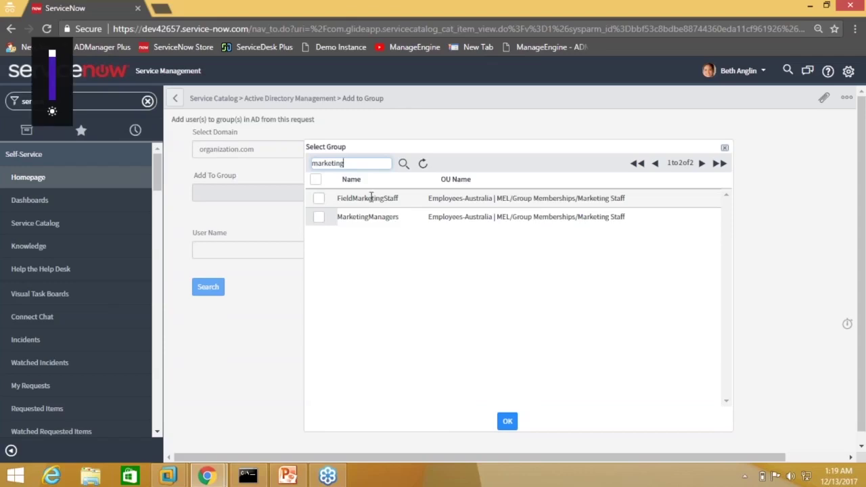
pyautogui.click(319, 199)
pyautogui.click(319, 216)
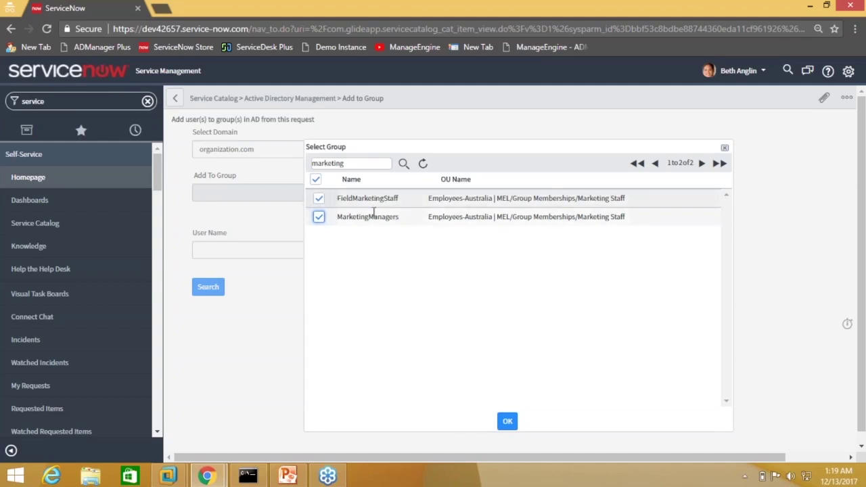
pyautogui.click(506, 425)
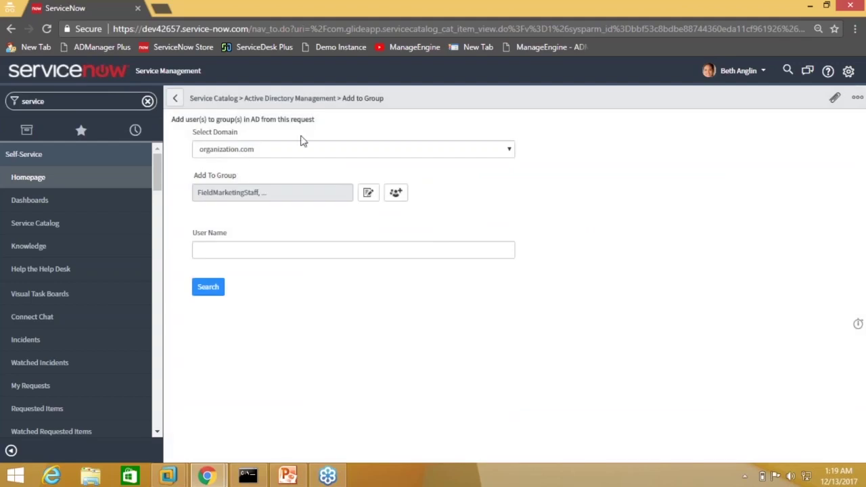
# - Look up and select the user, submit the Add to Group request, and return to the password-reset window
pyautogui.click(264, 251)
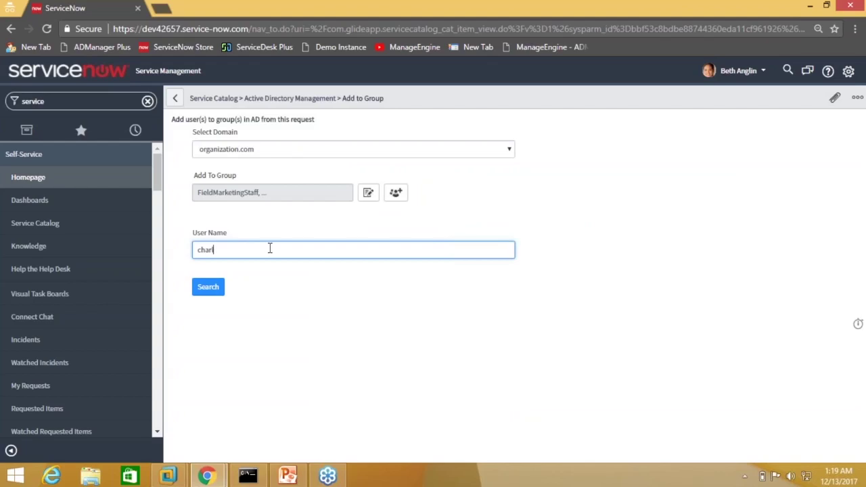
pyautogui.click(218, 289)
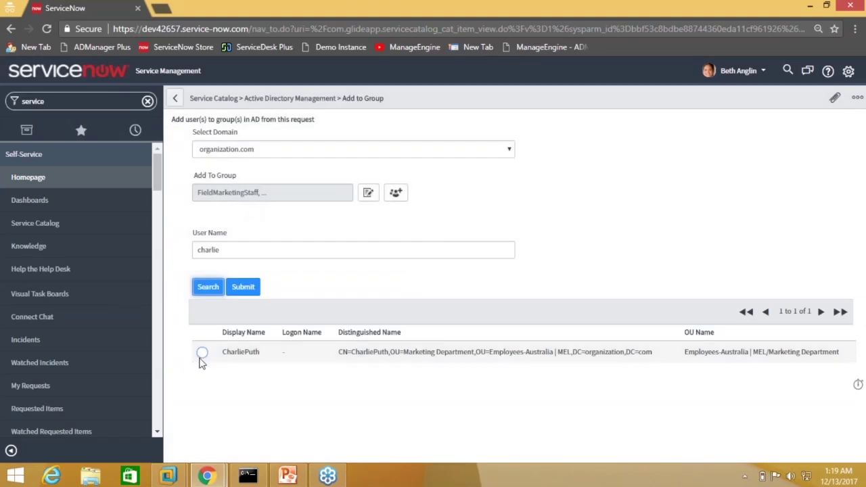
pyautogui.click(202, 352)
pyautogui.click(243, 287)
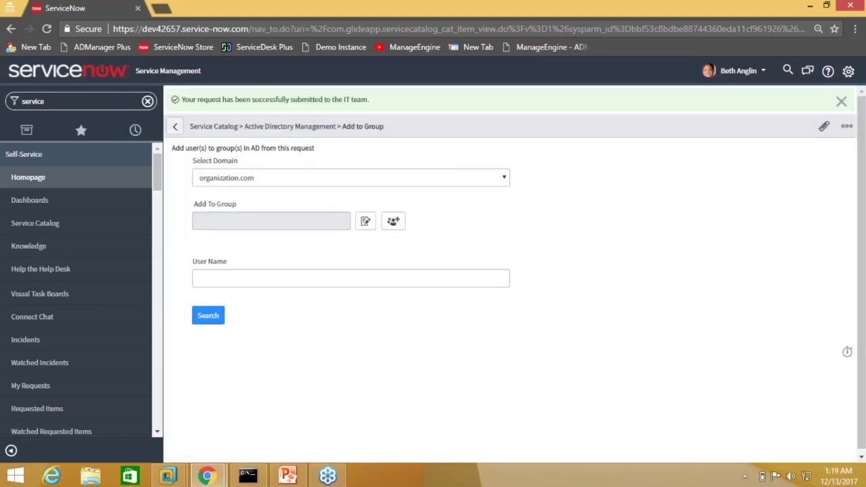
pyautogui.moveTo(206, 476)
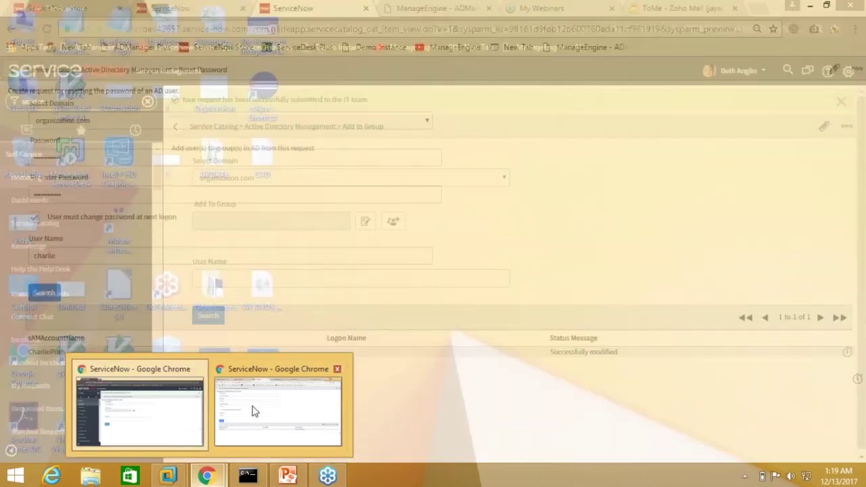
pyautogui.click(251, 410)
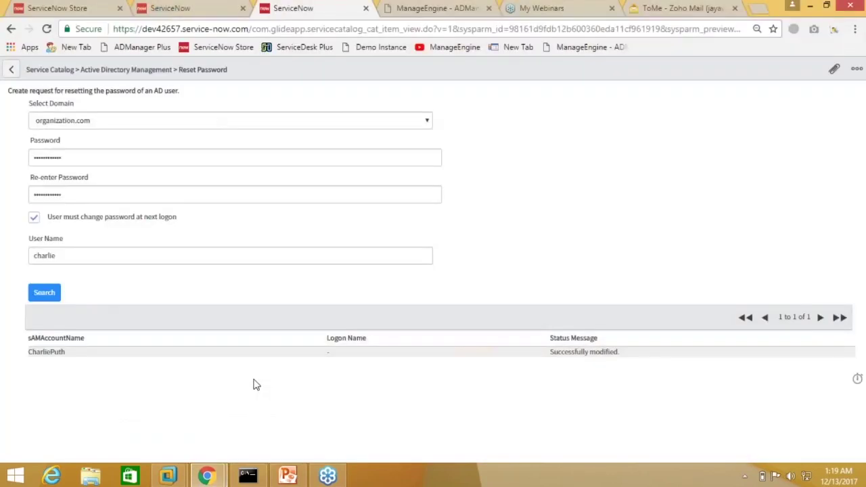
# - Filter the navigator by 'incident' and open the All incidents list
pyautogui.click(49, 69)
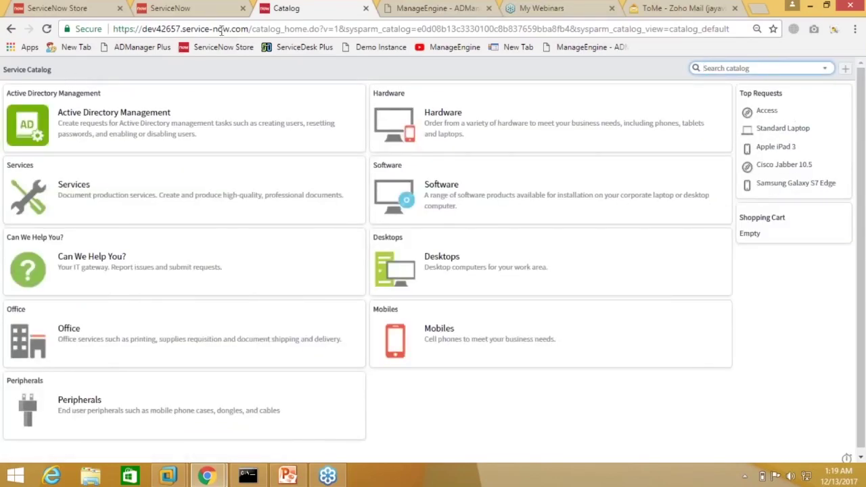
pyautogui.click(199, 10)
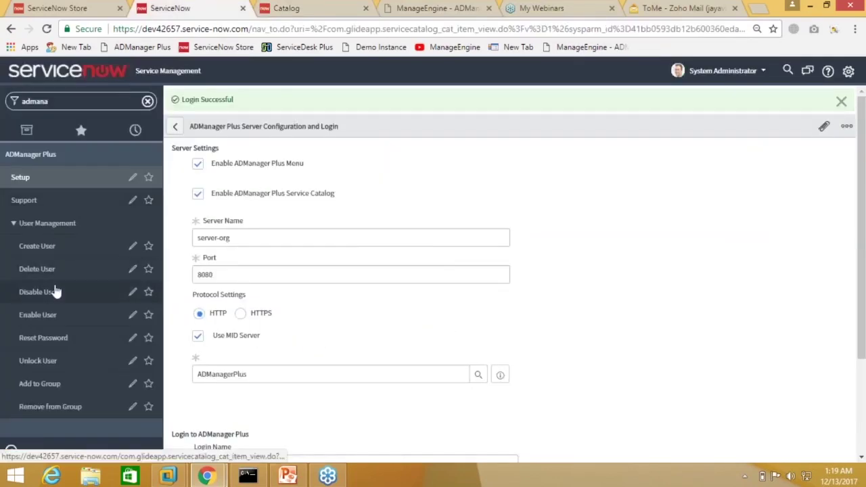
pyautogui.click(70, 105)
pyautogui.write('incid')
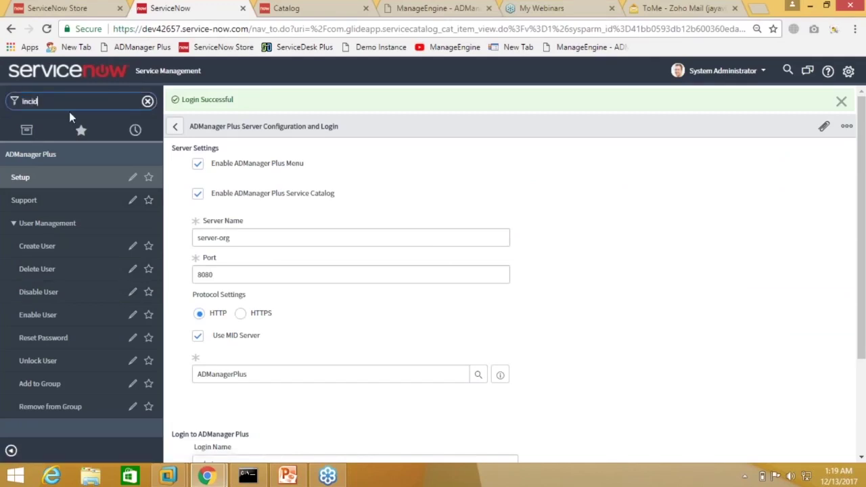
pyautogui.write('ent')
pyautogui.press('Return')
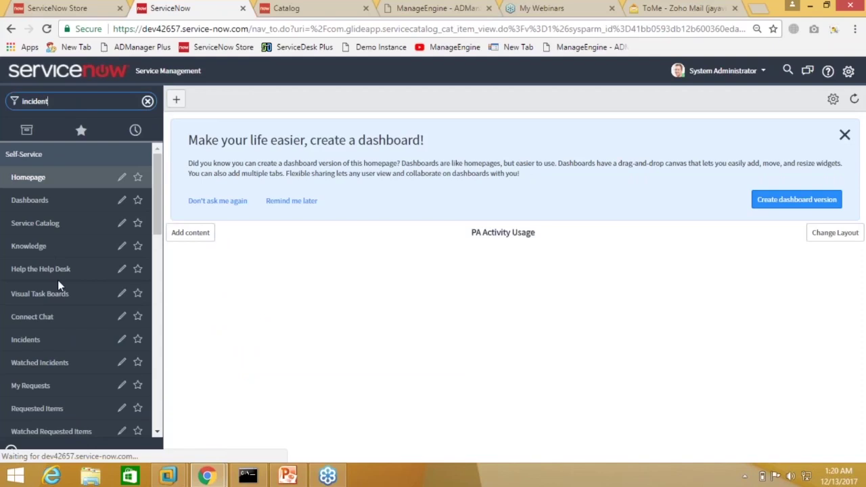
pyautogui.scroll(-4, 57, 281)
pyautogui.scroll(5, 54, 257)
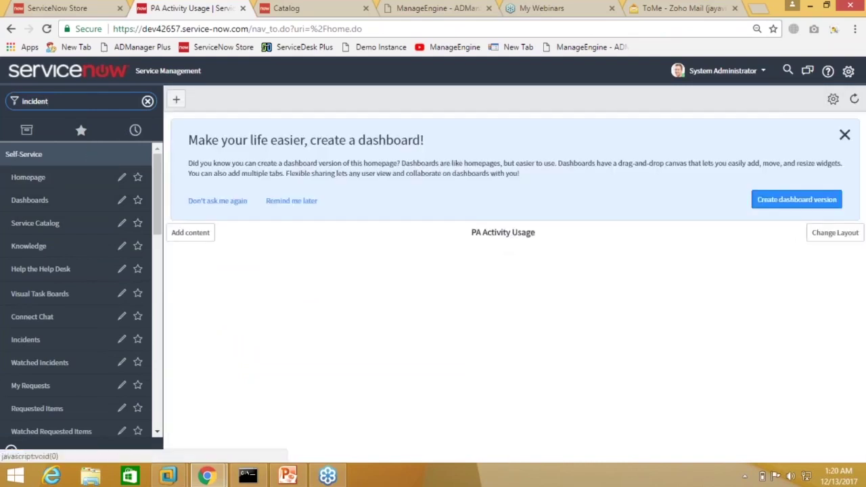
pyautogui.moveTo(155, 190); pyautogui.dragTo(147, 326)
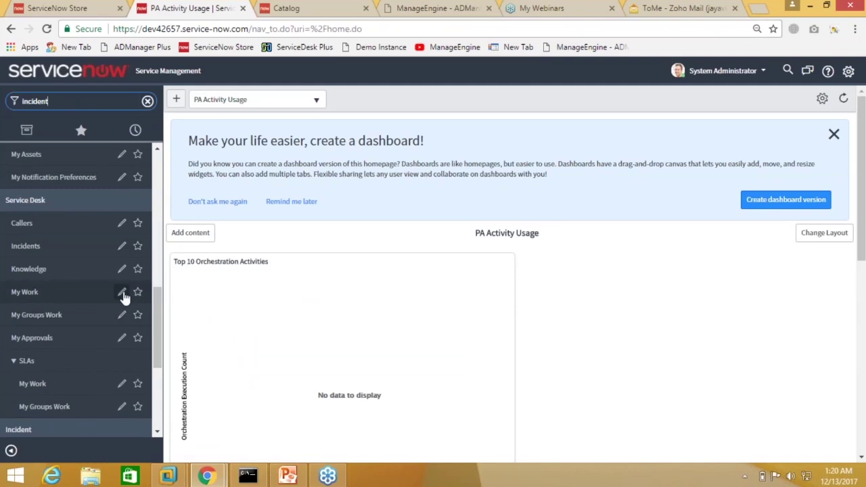
pyautogui.scroll(-2, 120, 308)
pyautogui.scroll(-1, 115, 315)
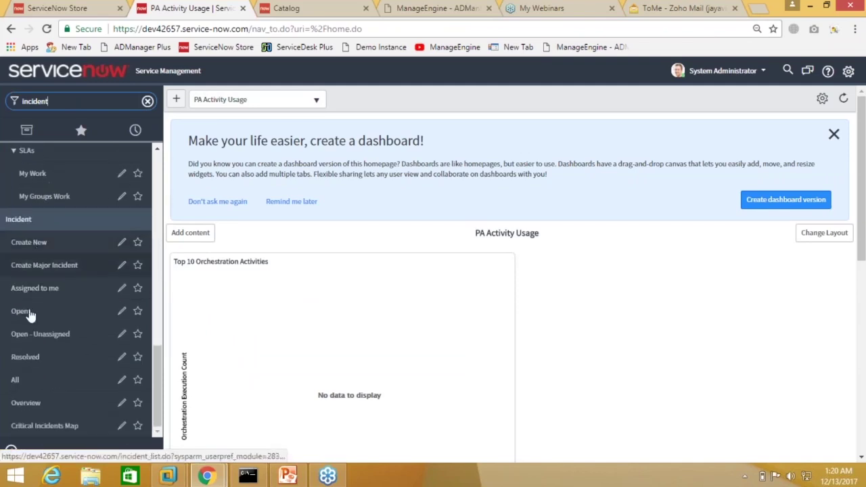
pyautogui.click(27, 380)
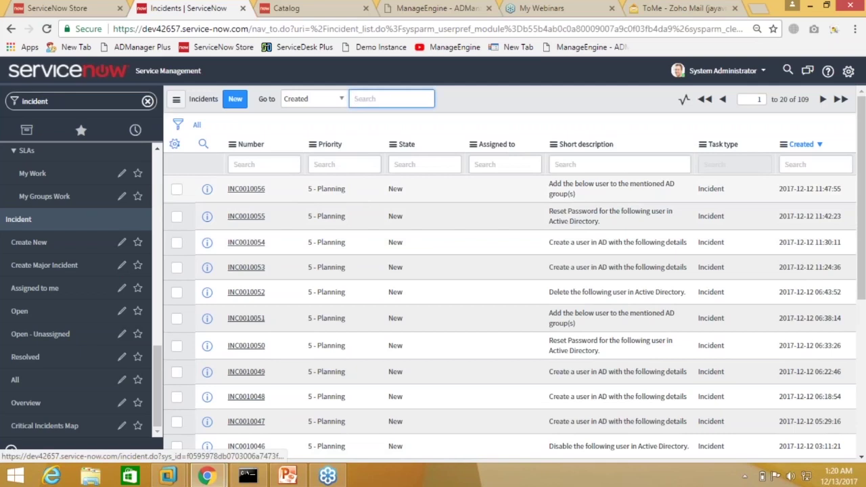
# - Open incident INC0010056 and launch Add to Group from its header context menu
pyautogui.click(252, 191)
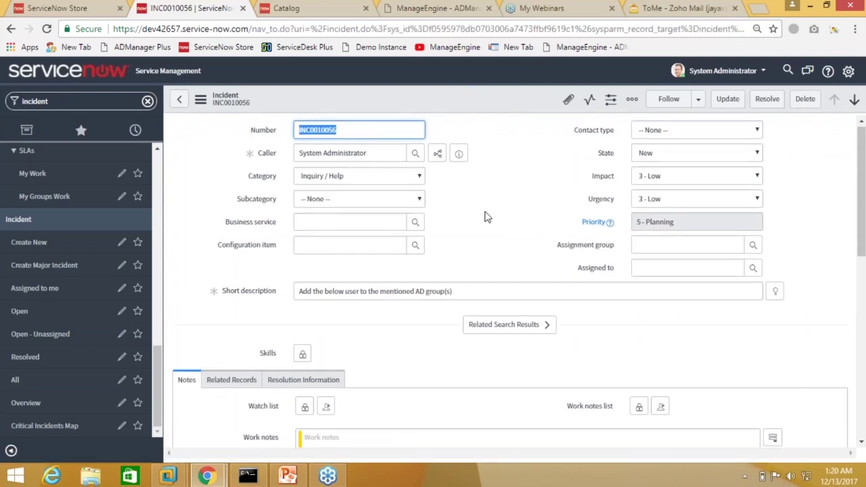
pyautogui.scroll(-3, 493, 214)
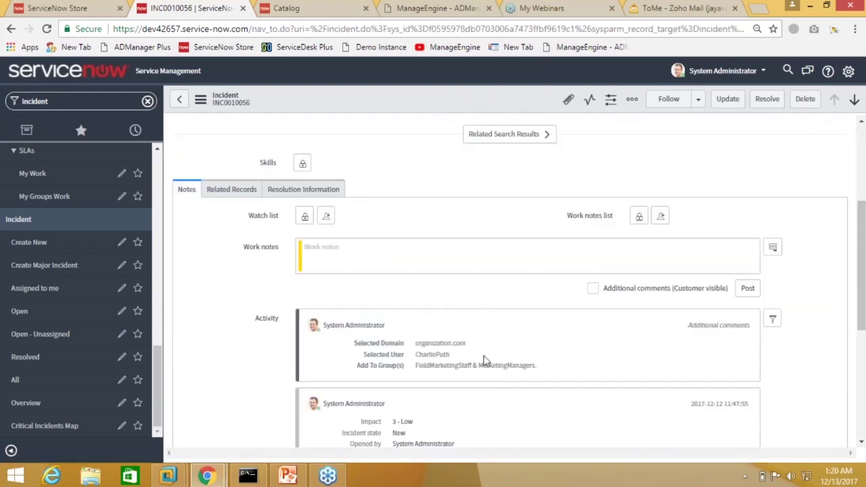
pyautogui.rightClick(442, 99)
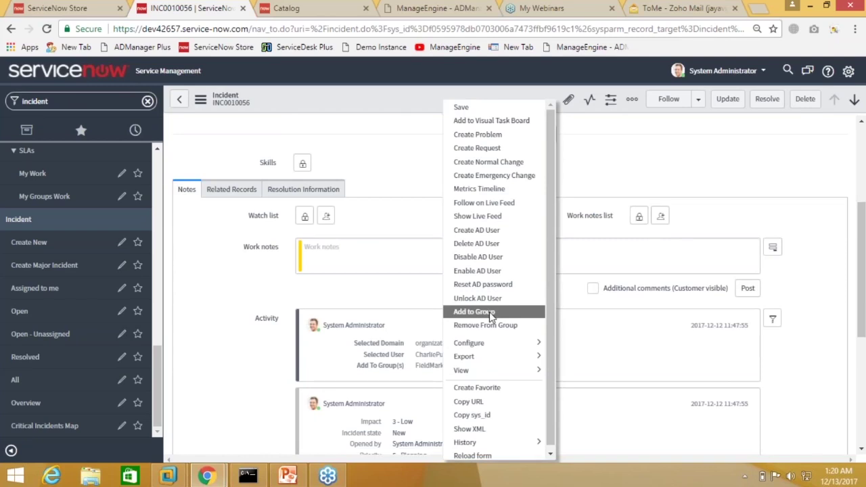
pyautogui.click(492, 315)
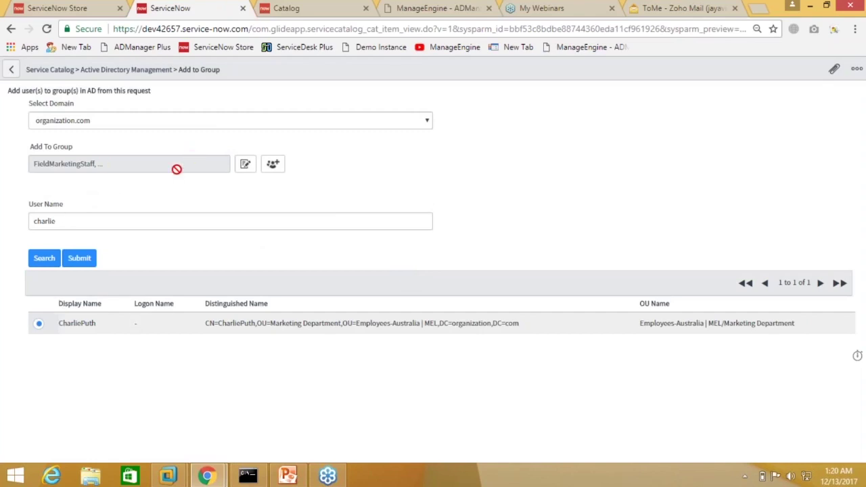
# - Review the FieldMarketingStaff and MarketingManagers selection and submit, confirming 'Successfully modified.'
pyautogui.click(246, 165)
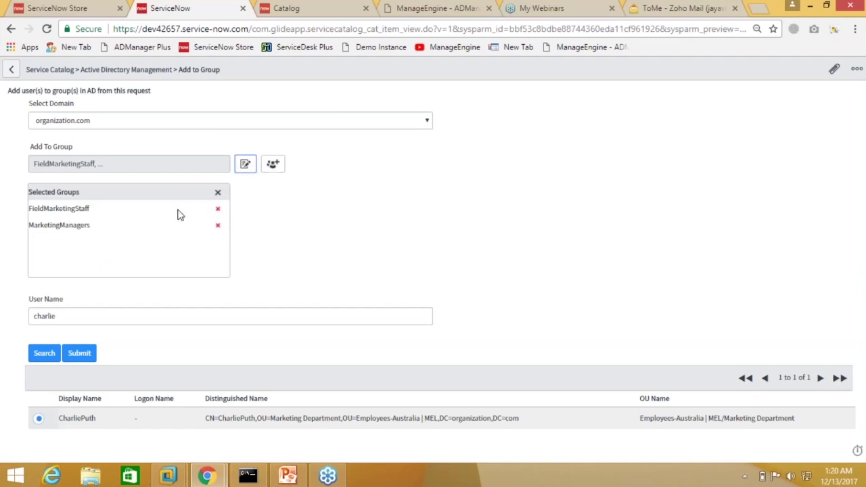
pyautogui.click(81, 357)
pyautogui.click(79, 355)
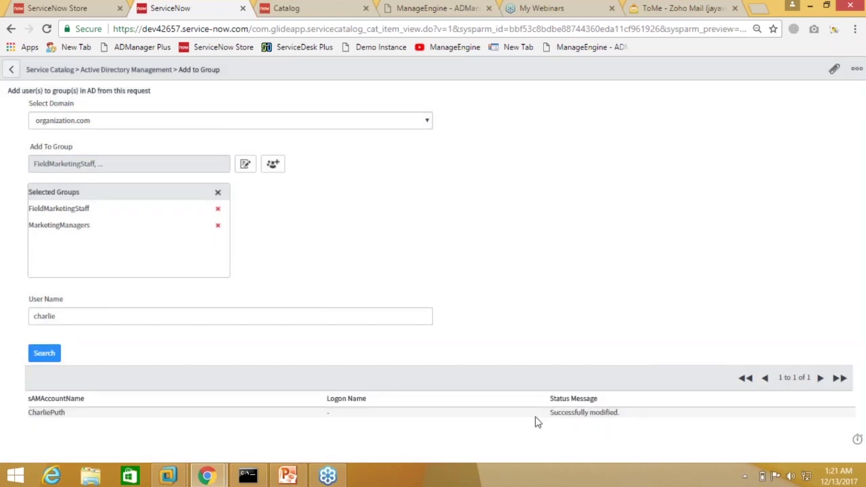
pyautogui.moveTo(547, 414); pyautogui.dragTo(620, 413)
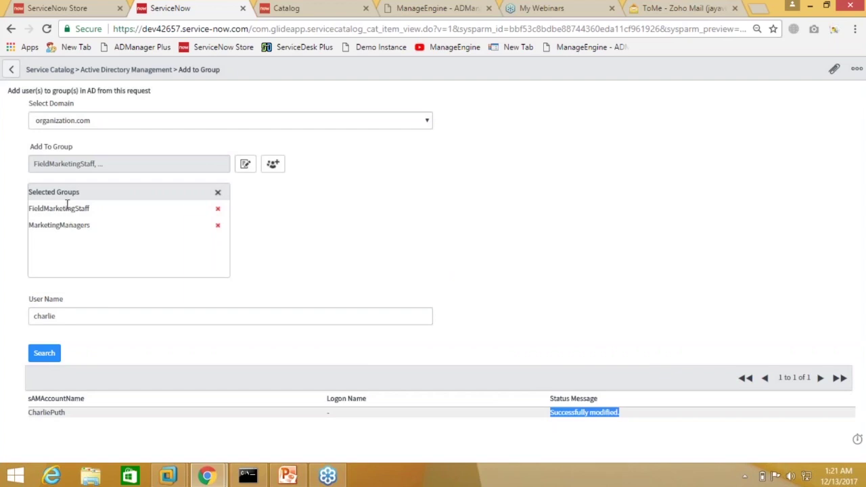
pyautogui.click(418, 7)
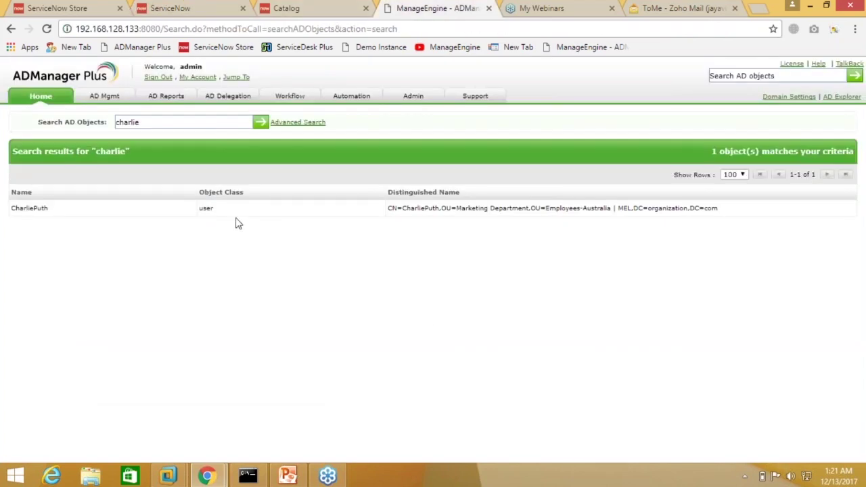
pyautogui.click(162, 123)
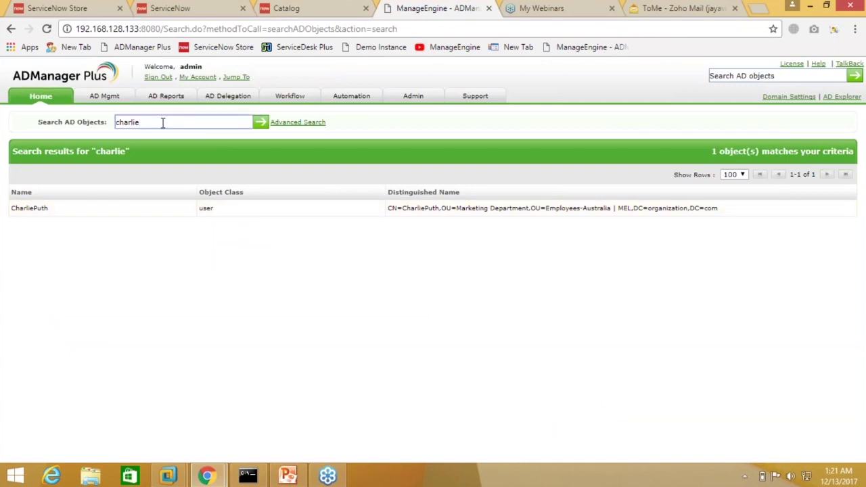
pyautogui.press('Return')
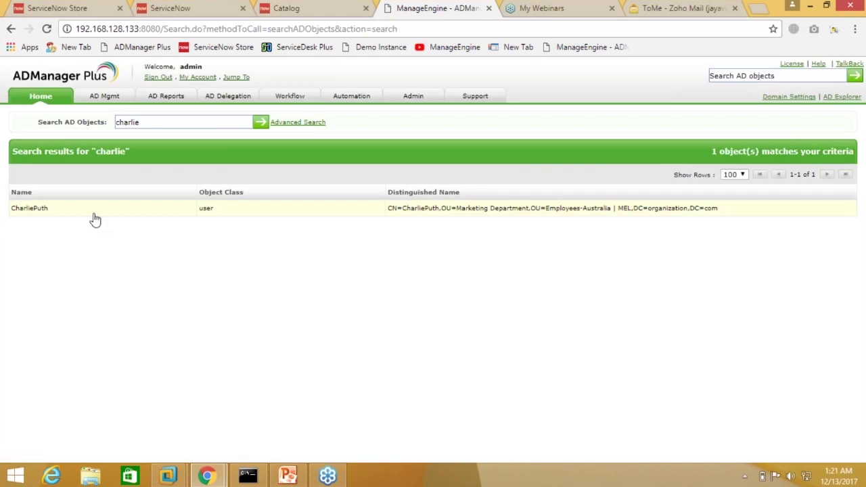
pyautogui.click(95, 216)
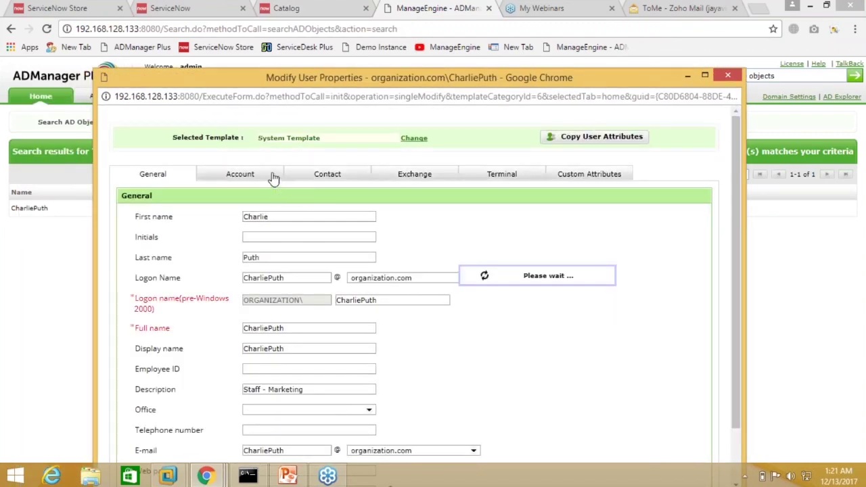
pyautogui.click(272, 176)
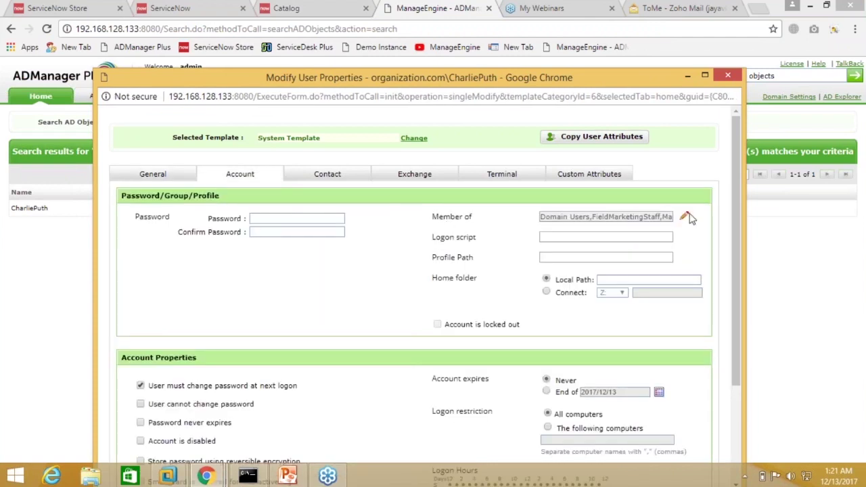
pyautogui.click(684, 217)
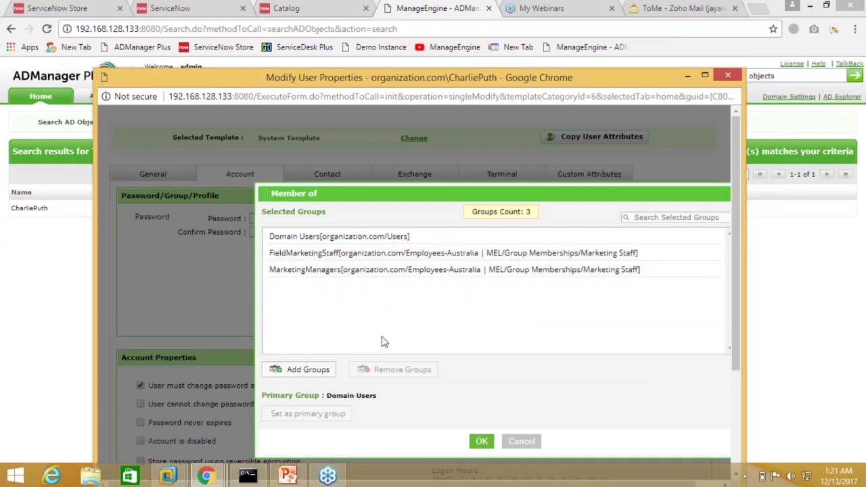
pyautogui.click(482, 441)
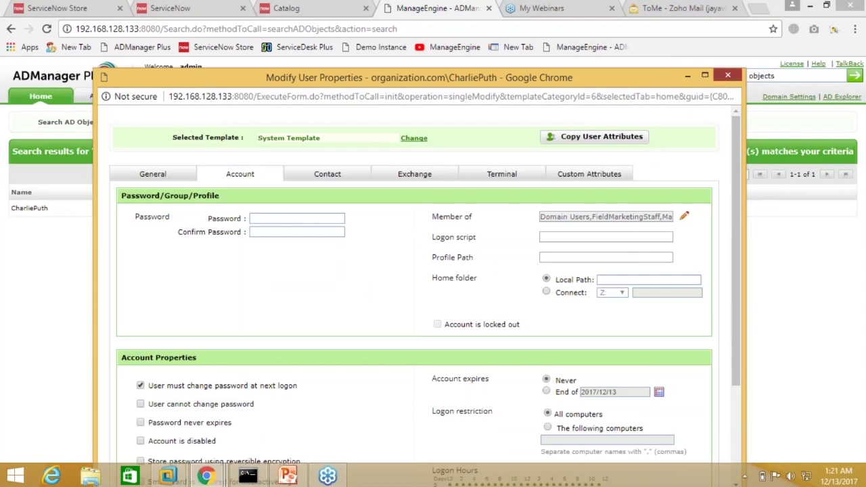
pyautogui.click(727, 75)
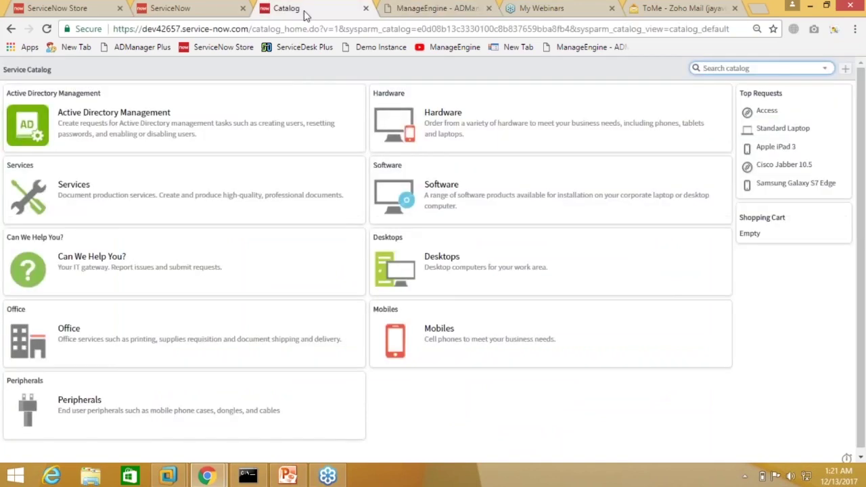
# - In the self-service ServiceNow window, go back to Service Catalog and open Active Directory Management
pyautogui.moveTo(206, 476)
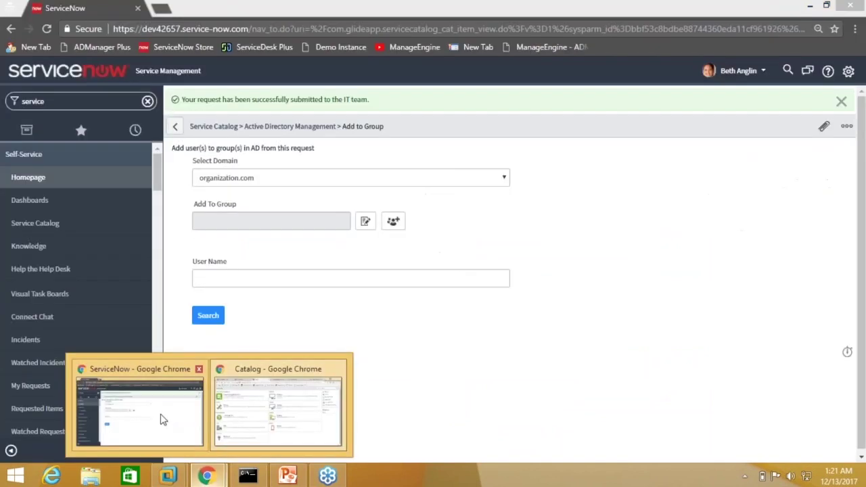
pyautogui.click(163, 419)
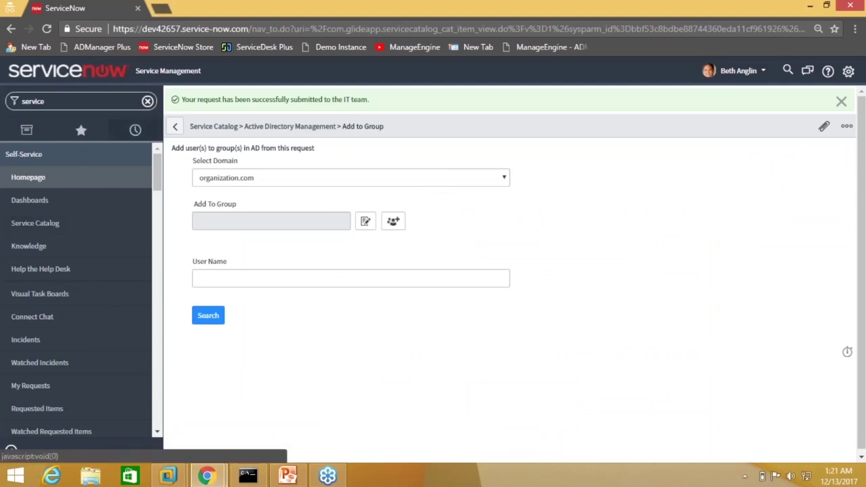
pyautogui.click(198, 127)
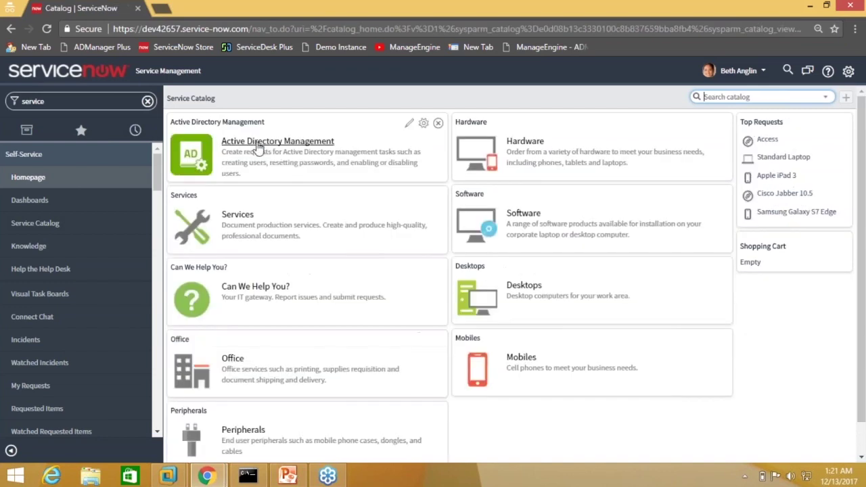
pyautogui.click(259, 143)
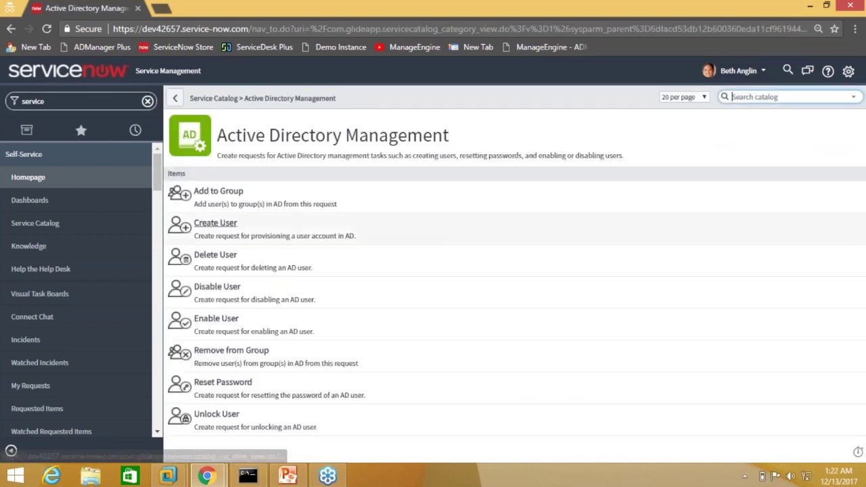
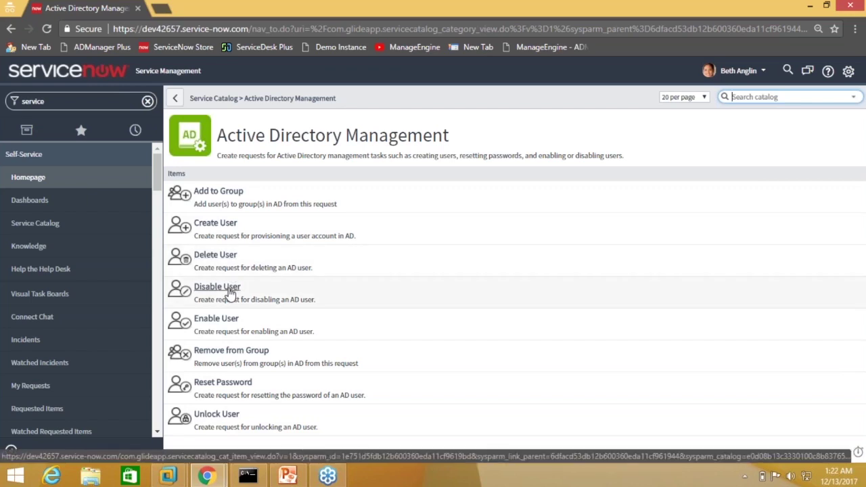
# - Return to the ADManager Plus tab in the Catalog window and open its Admin page
pyautogui.click(207, 476)
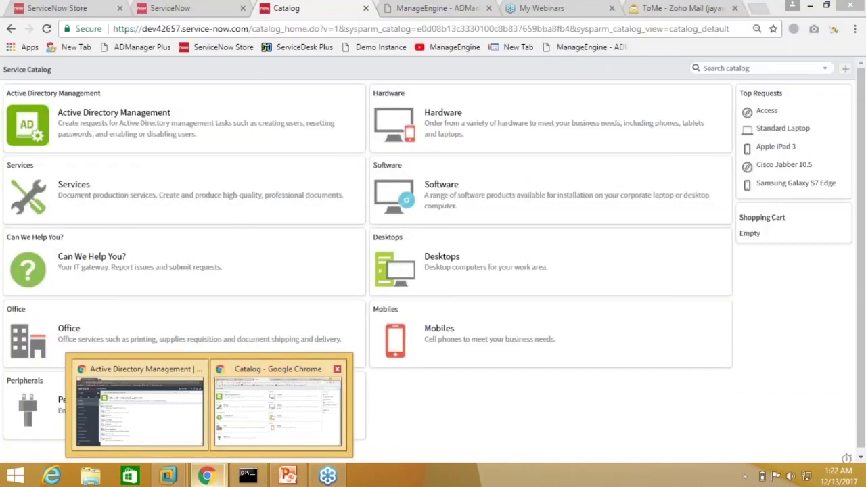
pyautogui.click(234, 404)
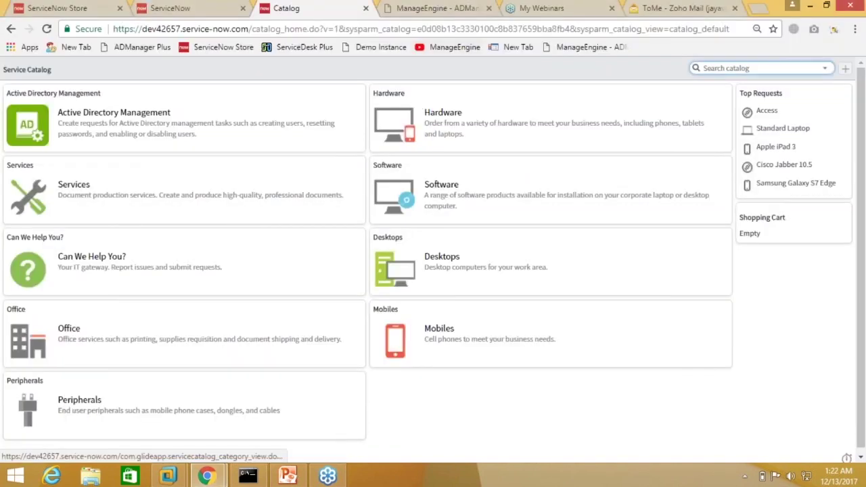
pyautogui.click(439, 8)
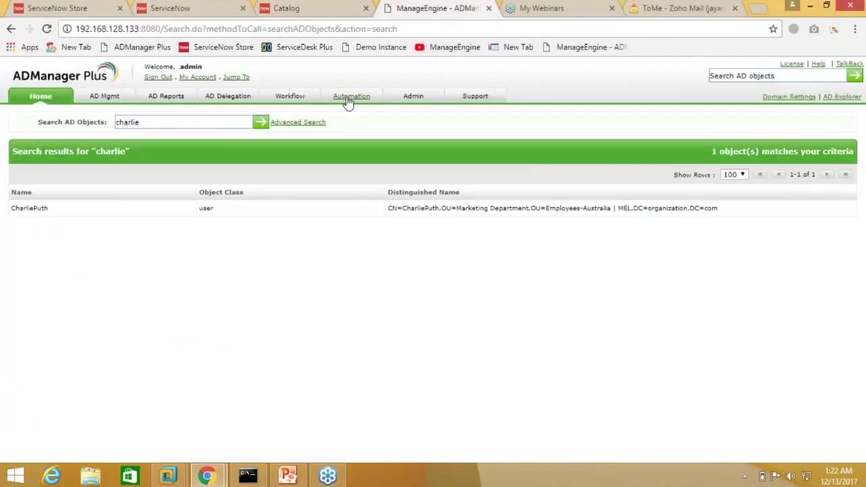
pyautogui.click(410, 101)
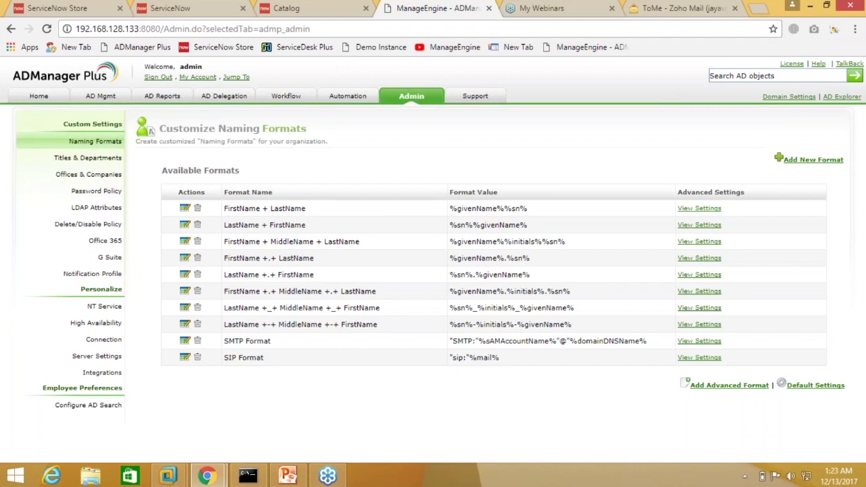
# - In the Delete/Disable Policy, enable custom script plus Office365 and G Suite account deletion
pyautogui.click(95, 226)
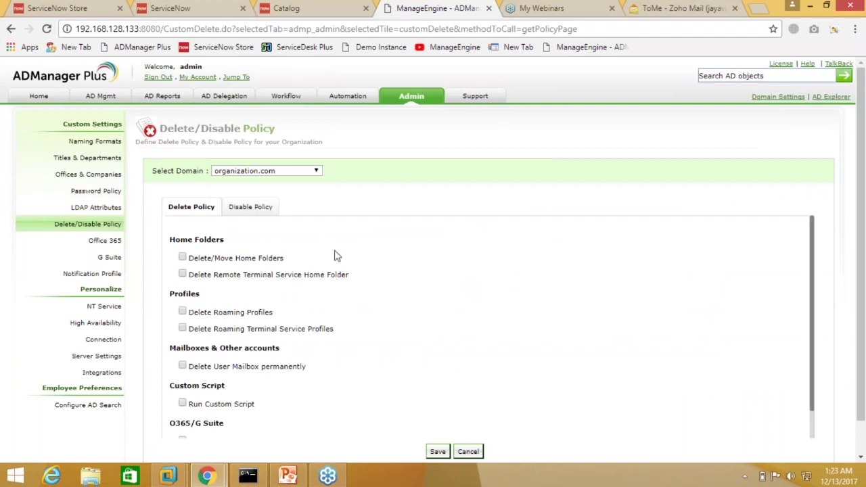
pyautogui.scroll(-1, 336, 256)
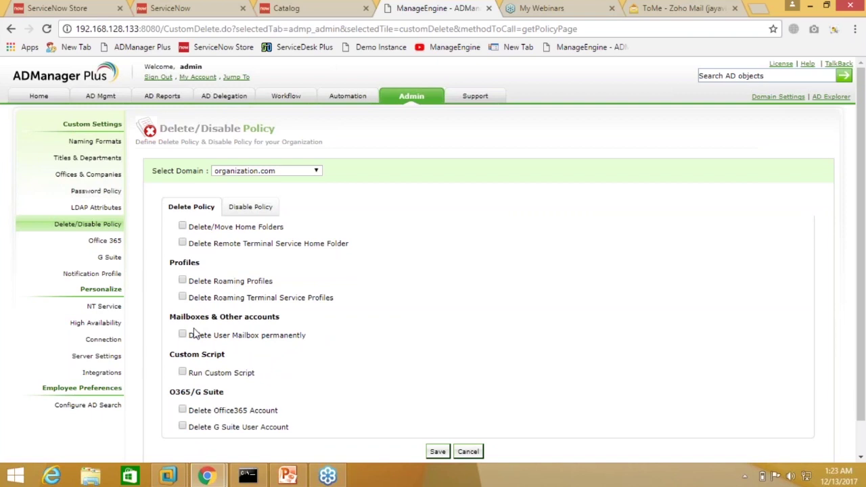
pyautogui.scroll(1, 248, 224)
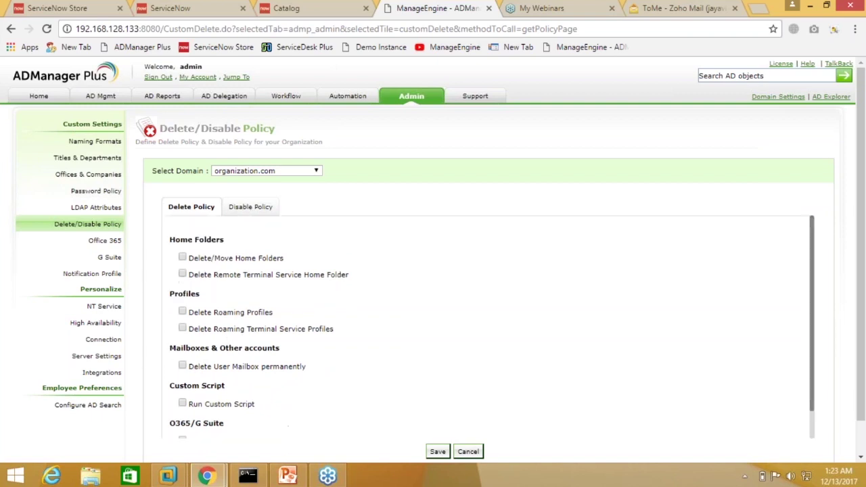
pyautogui.scroll(-1, 203, 352)
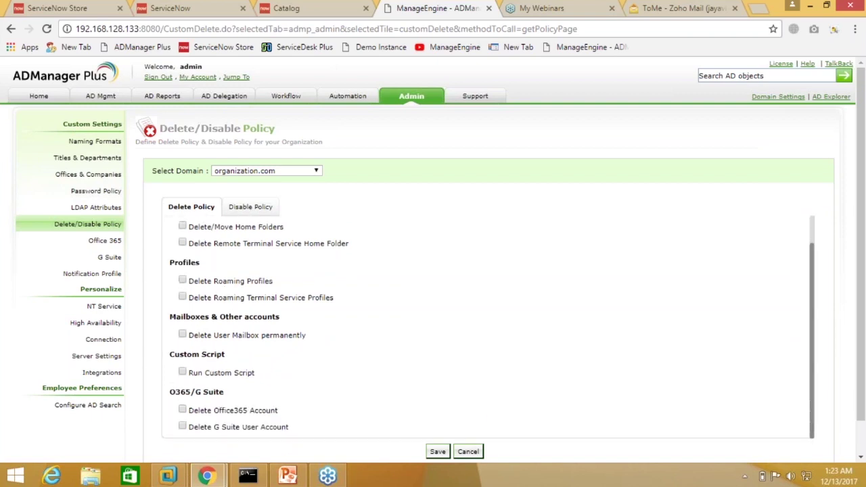
pyautogui.click(183, 373)
pyautogui.click(217, 375)
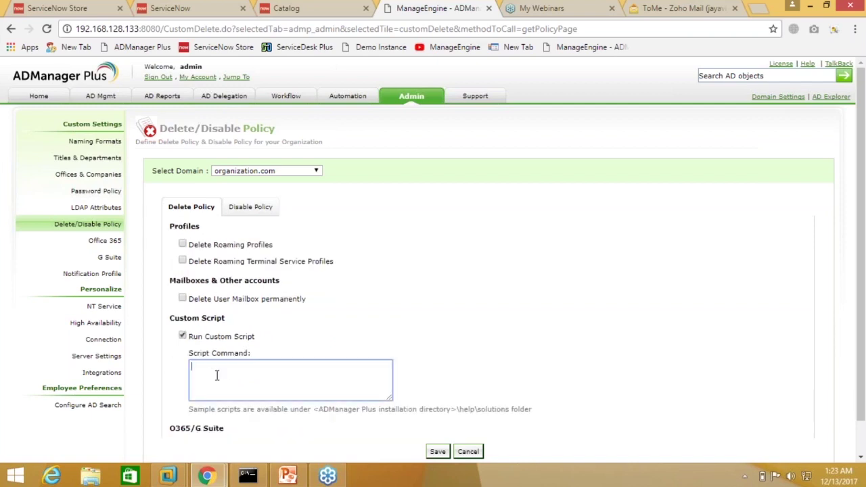
pyautogui.scroll(-1, 217, 377)
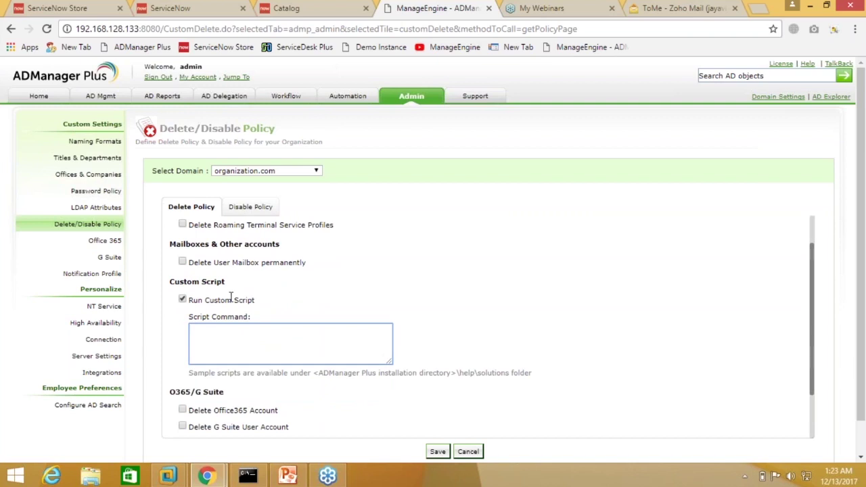
pyautogui.click(182, 410)
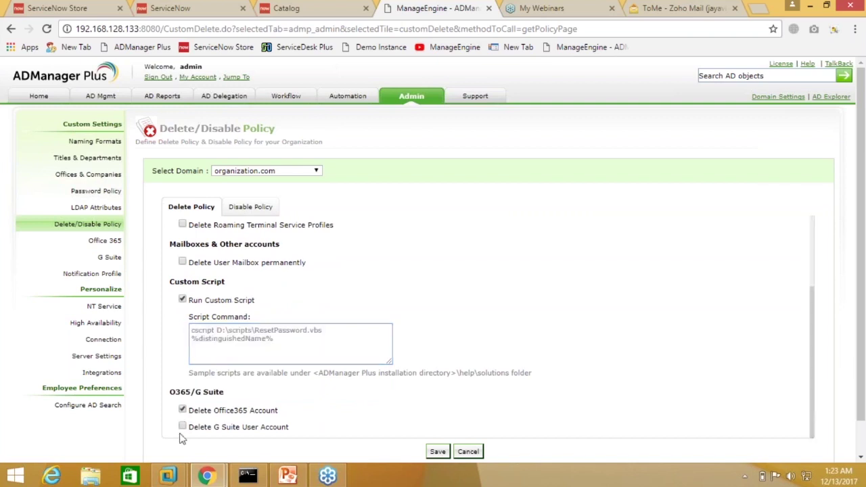
pyautogui.click(182, 427)
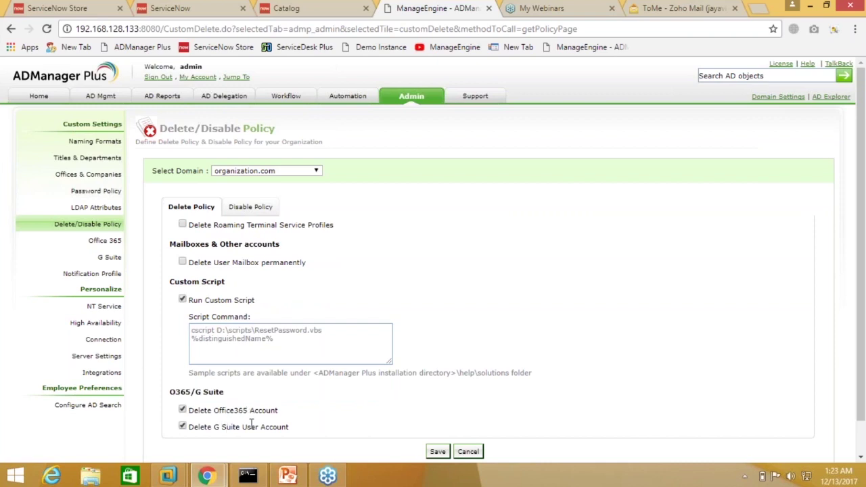
# - Add home folder and roaming profile deletion, dismiss the empty-script alert, and untick Run Custom Script
pyautogui.scroll(3, 251, 422)
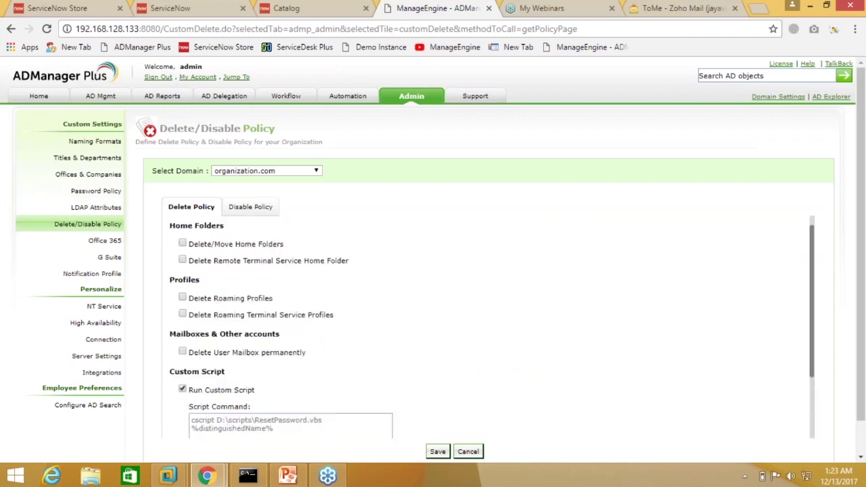
pyautogui.scroll(1, 251, 422)
pyautogui.click(182, 257)
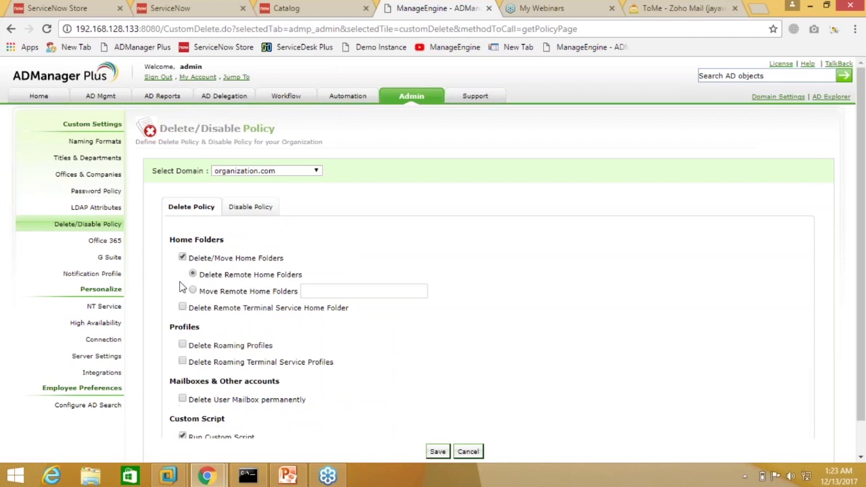
pyautogui.click(182, 345)
pyautogui.click(251, 208)
pyautogui.press('Return')
pyautogui.scroll(-2, 340, 330)
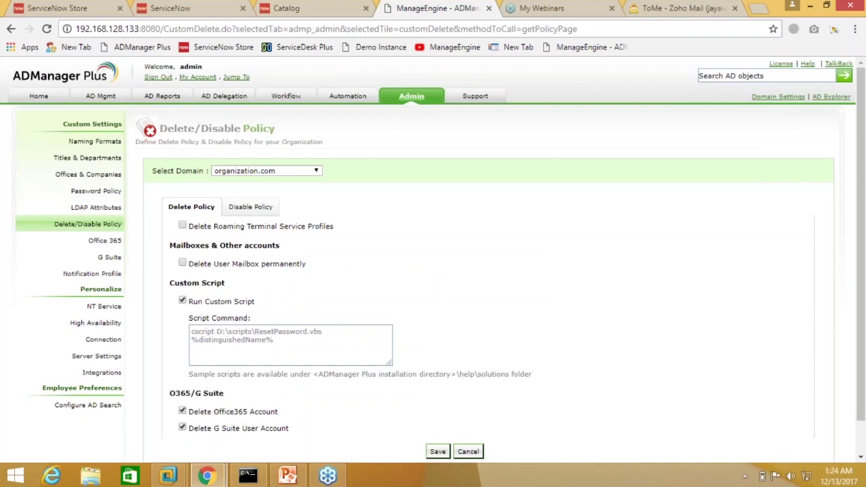
pyautogui.click(182, 301)
# - Look over the Disable Policy options without changes, then return to ServiceNow's Add to Group request
pyautogui.click(249, 210)
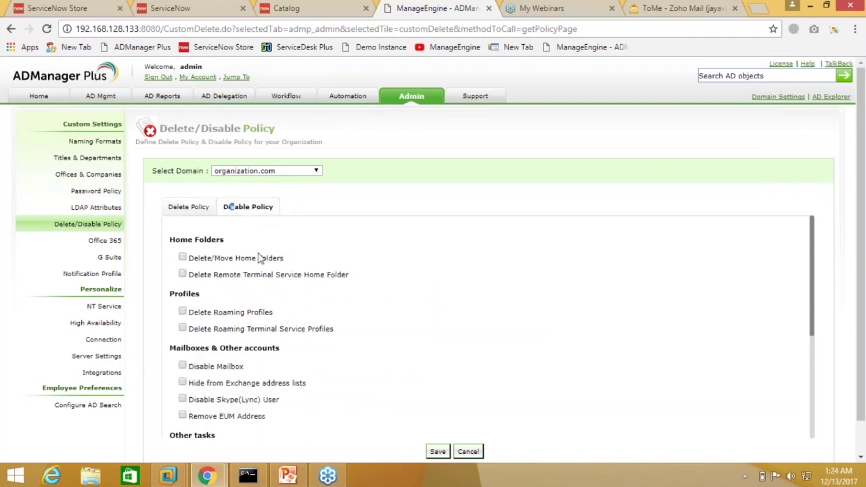
pyautogui.scroll(-1, 259, 257)
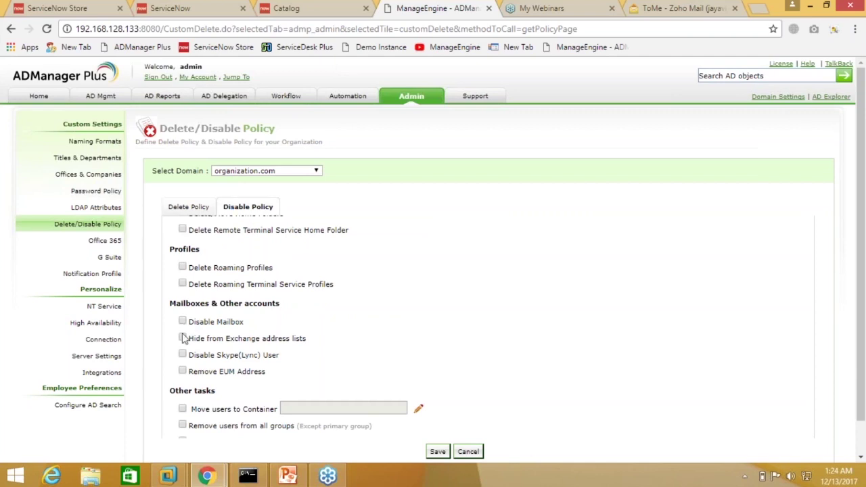
pyautogui.scroll(-3, 182, 328)
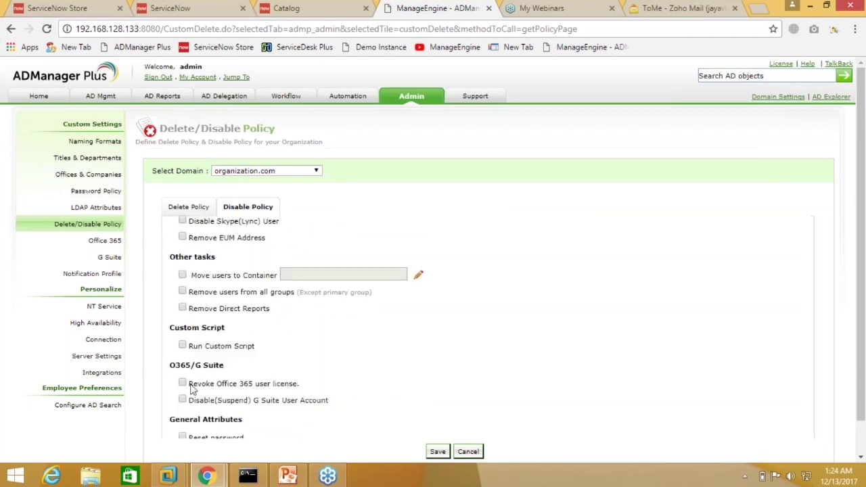
pyautogui.scroll(-1, 190, 387)
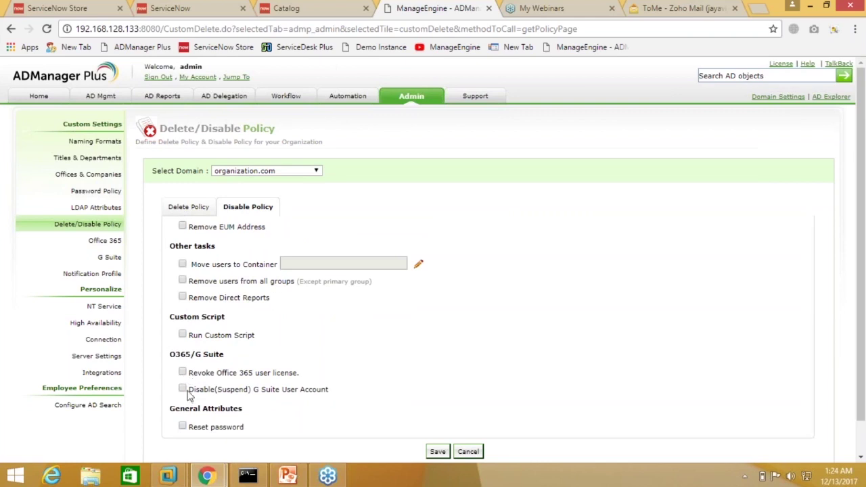
pyautogui.scroll(5, 224, 343)
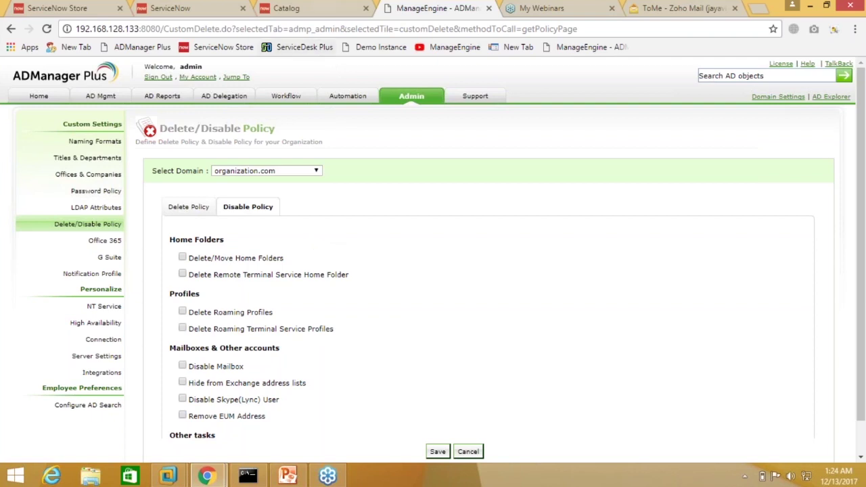
pyautogui.click(312, 9)
pyautogui.click(181, 9)
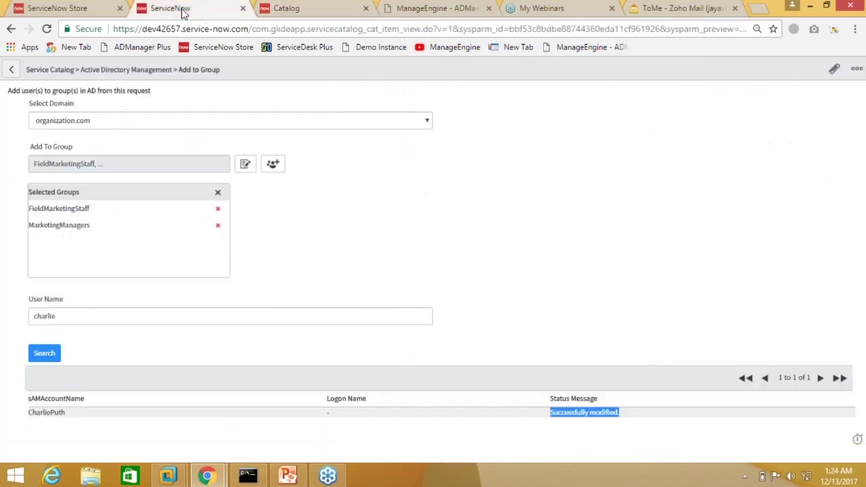
# - As the end user, submit a Delete User request for the user found by searching 'cha'
pyautogui.moveTo(225, 449)
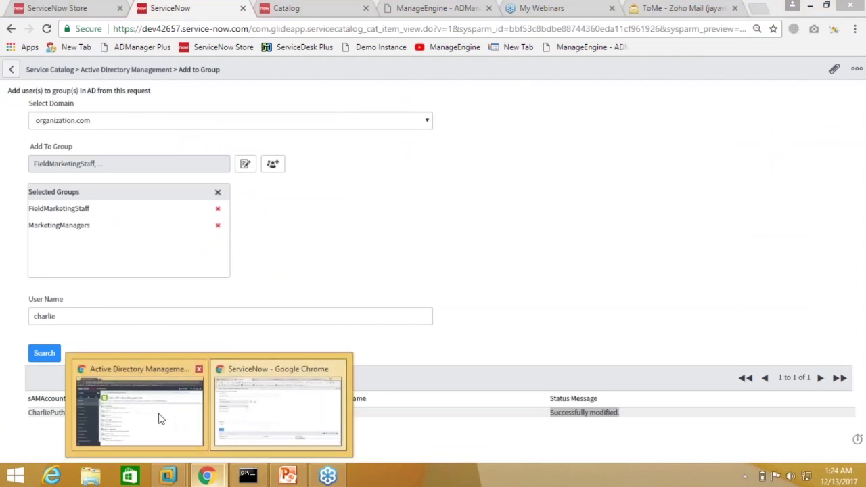
pyautogui.click(161, 418)
pyautogui.click(229, 268)
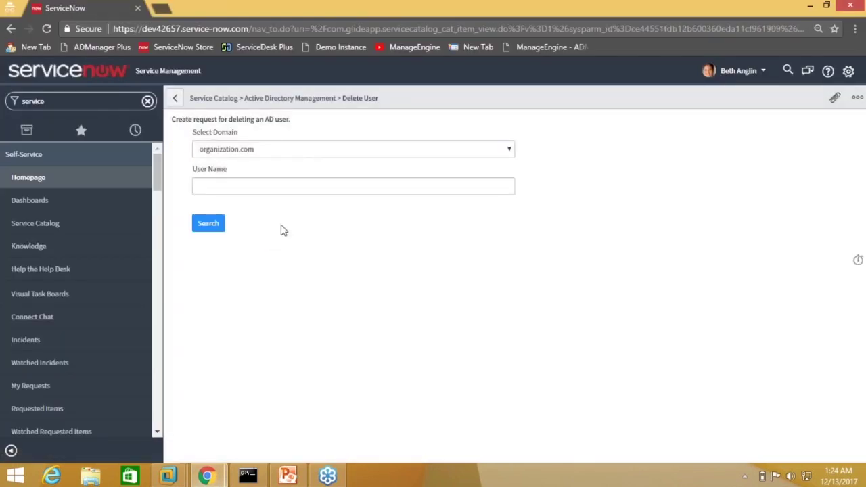
pyautogui.click(229, 193)
pyautogui.write('charlie')
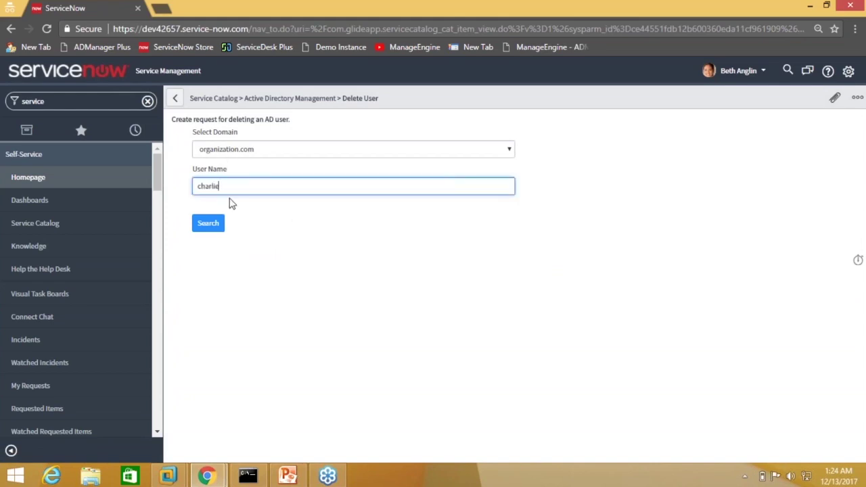
pyautogui.press('Return')
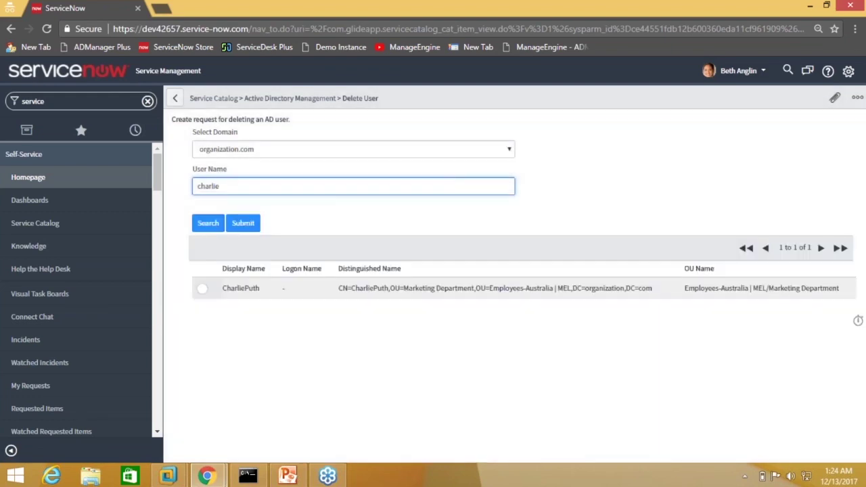
pyautogui.click(202, 288)
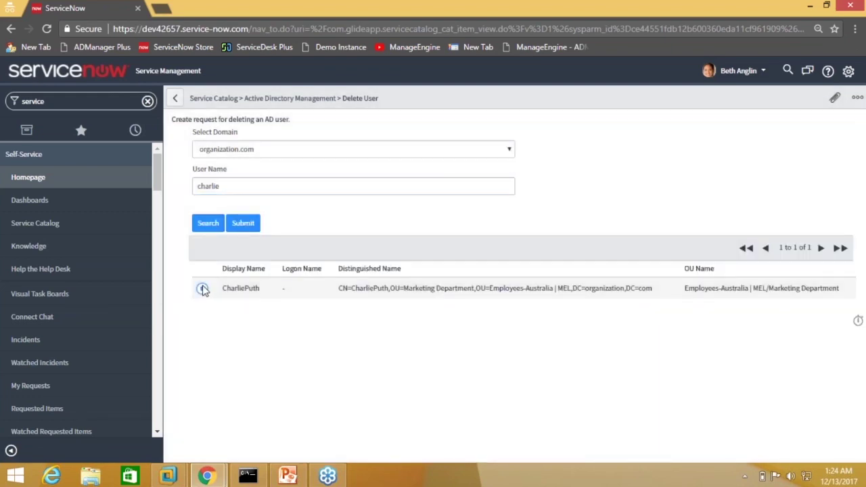
pyautogui.click(243, 224)
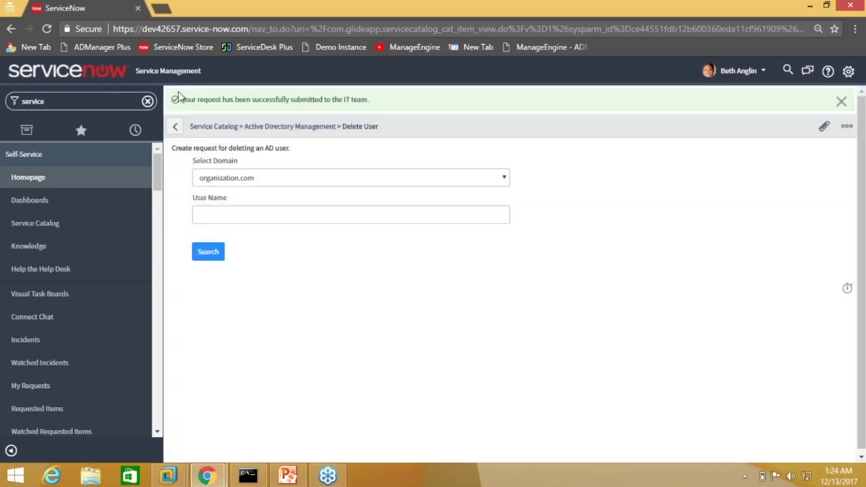
# - Return to the administrator ServiceNow window and leave the Add to Group page
pyautogui.click(206, 475)
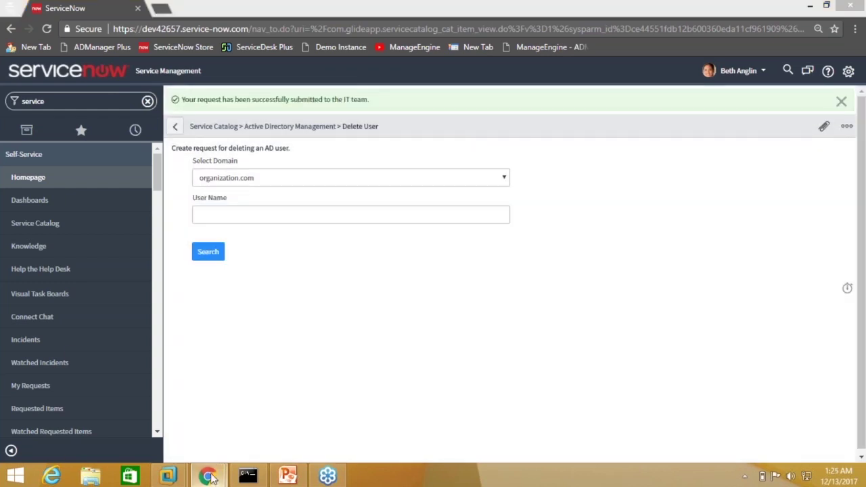
pyautogui.click(246, 406)
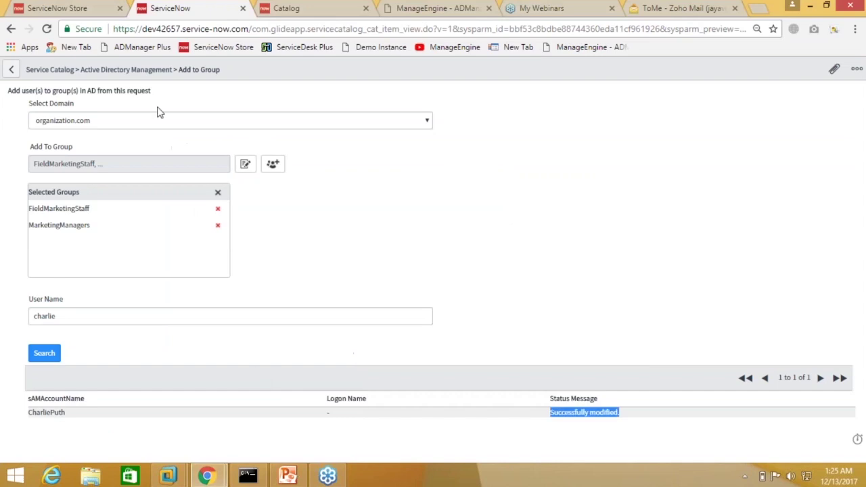
pyautogui.click(11, 70)
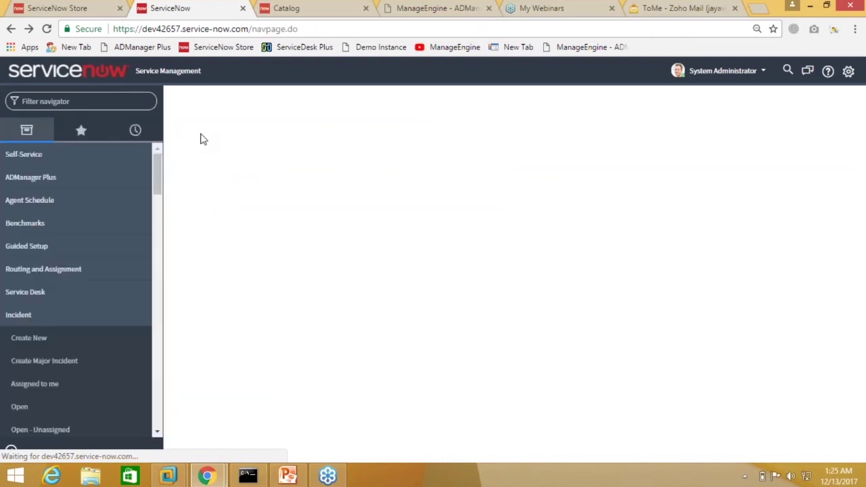
# - Run the Delete AD User action on incident INC0010057, submitting and confirming the user's deletion
pyautogui.click(181, 101)
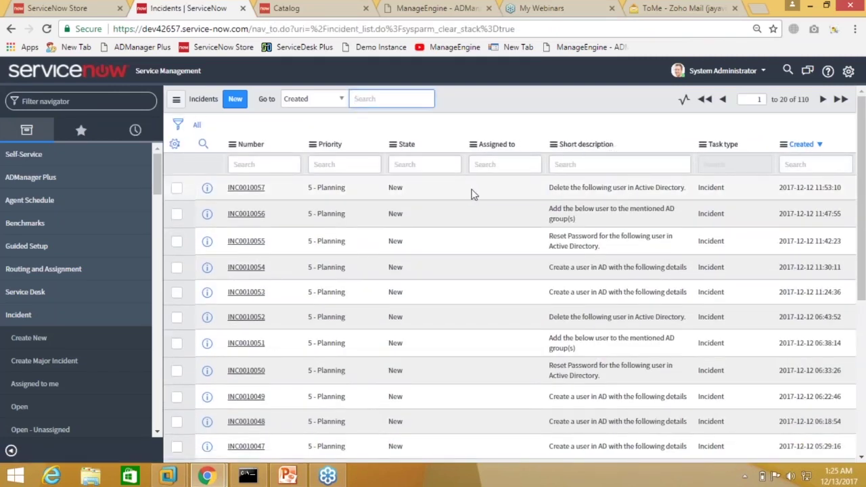
pyautogui.click(474, 195)
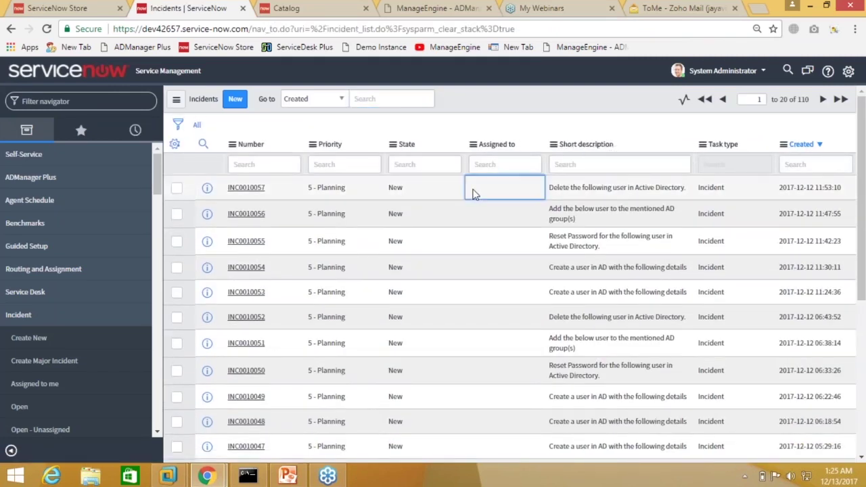
pyautogui.click(240, 189)
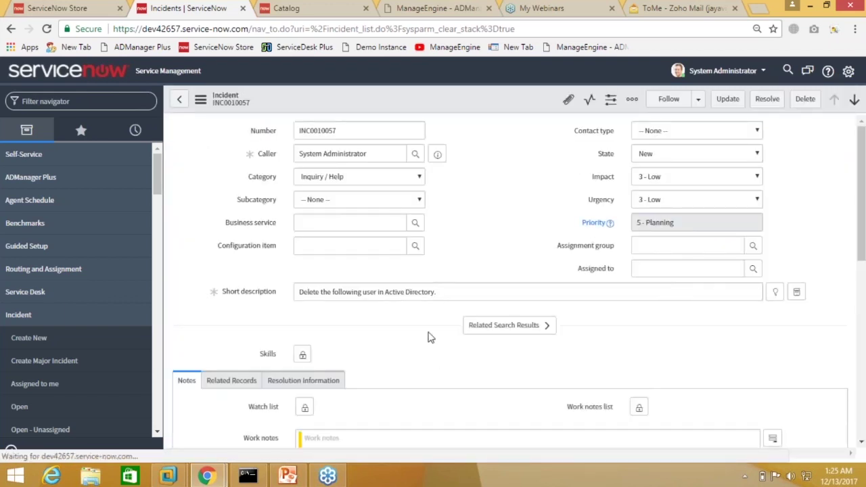
pyautogui.scroll(-5, 409, 354)
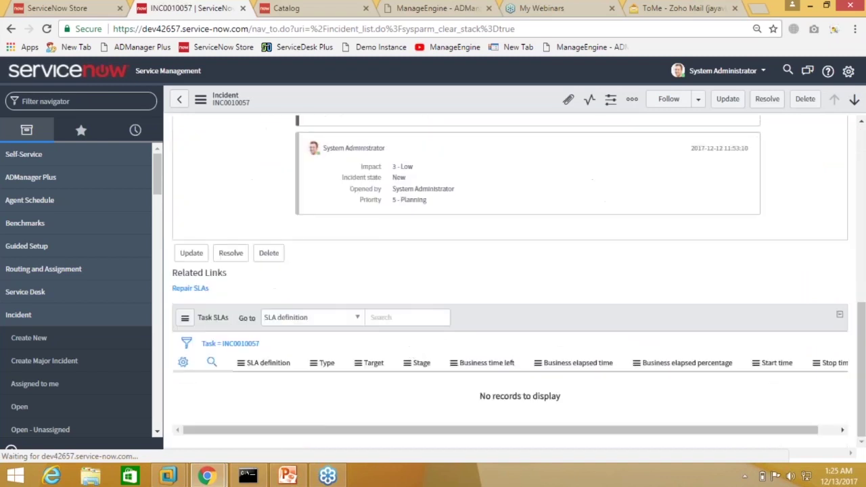
pyautogui.rightClick(427, 106)
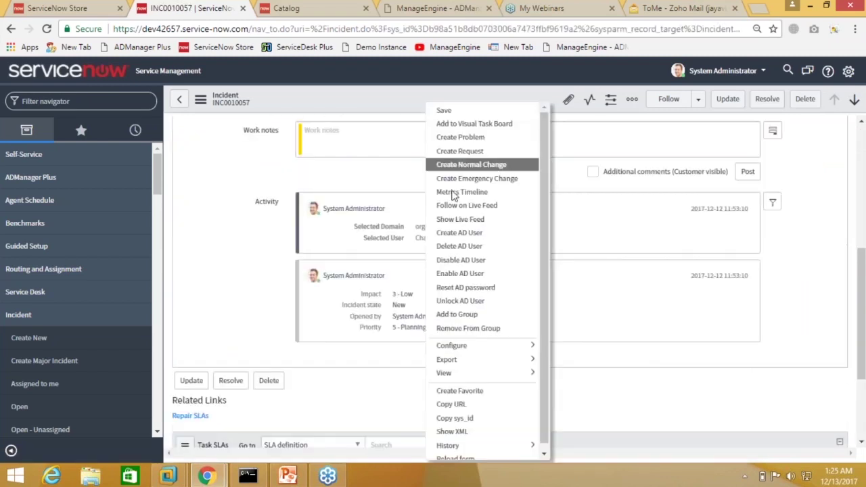
pyautogui.click(468, 252)
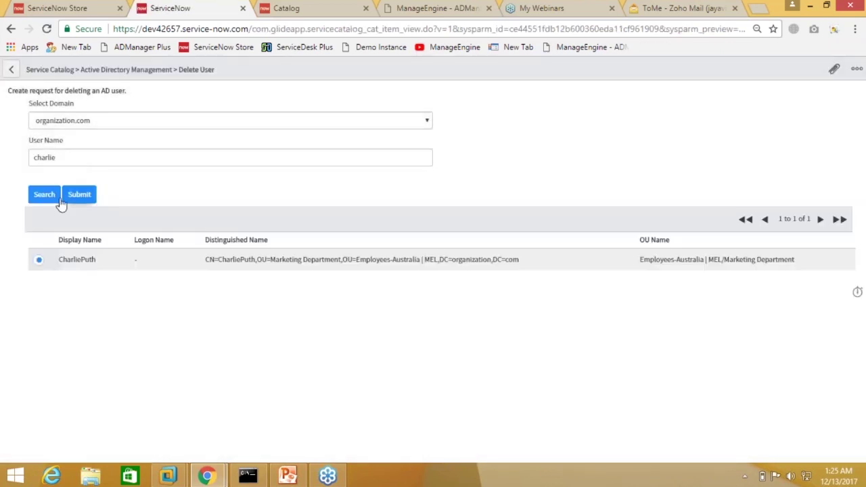
pyautogui.click(80, 196)
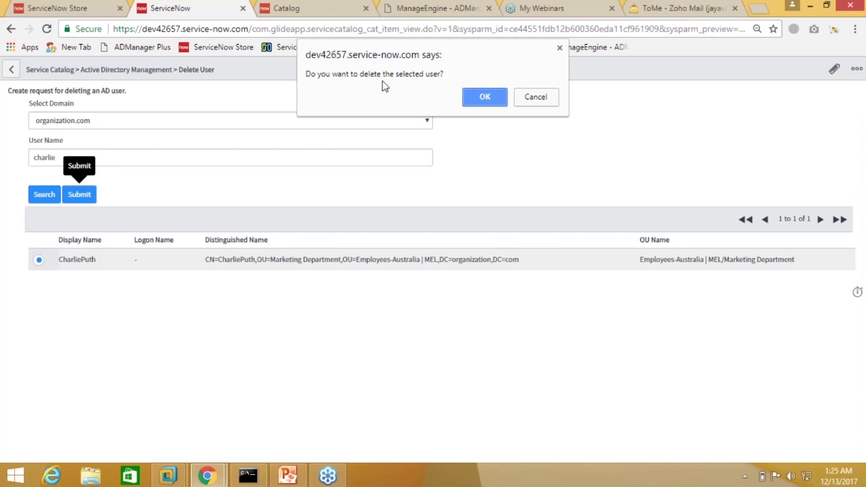
pyautogui.click(478, 100)
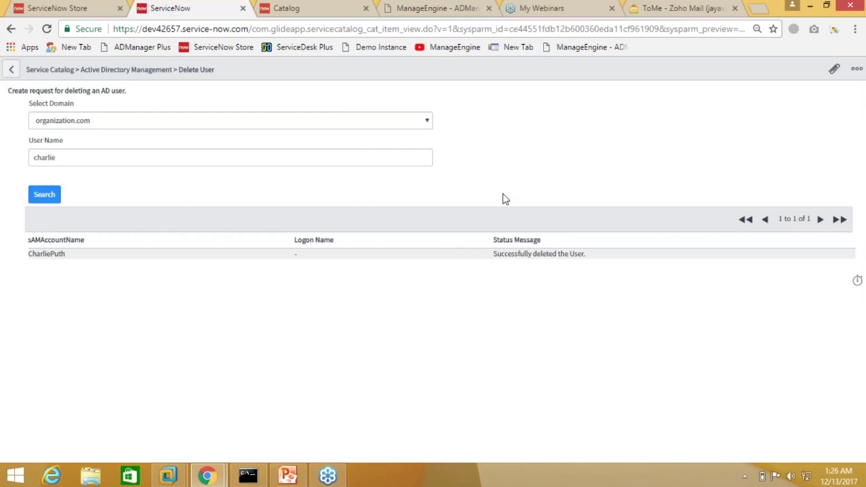
# - In PowerPoint, show slide 10 and highlight 'Delete' and the Create to Remove from group lines
pyautogui.moveTo(292, 479)
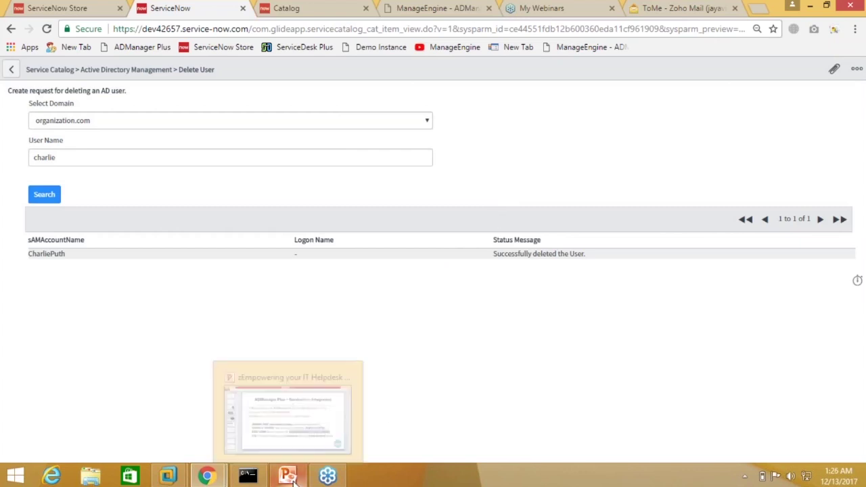
pyautogui.click(291, 406)
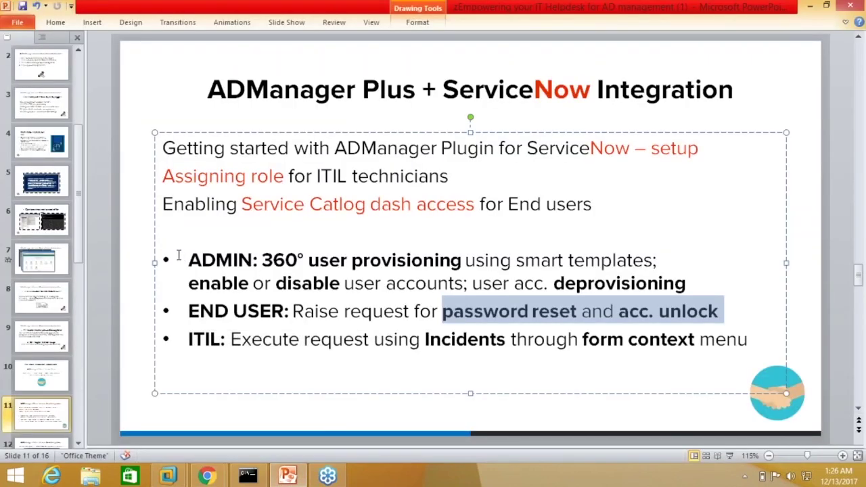
pyautogui.click(41, 375)
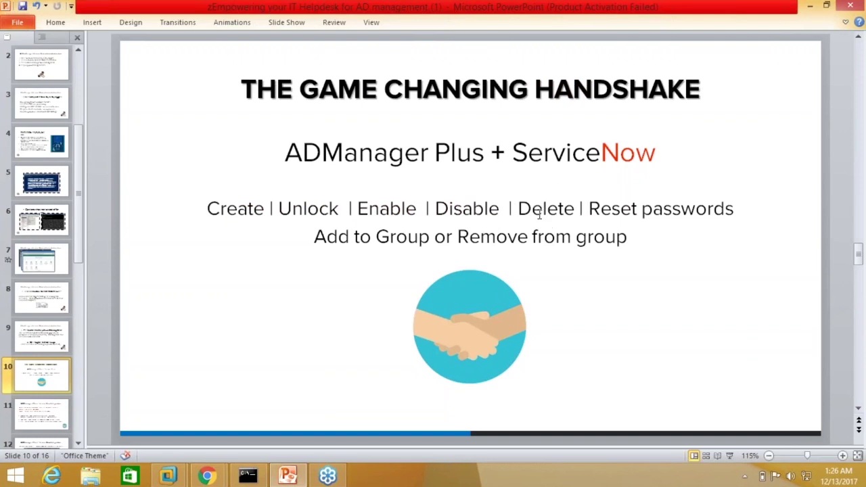
pyautogui.moveTo(519, 208); pyautogui.dragTo(575, 211)
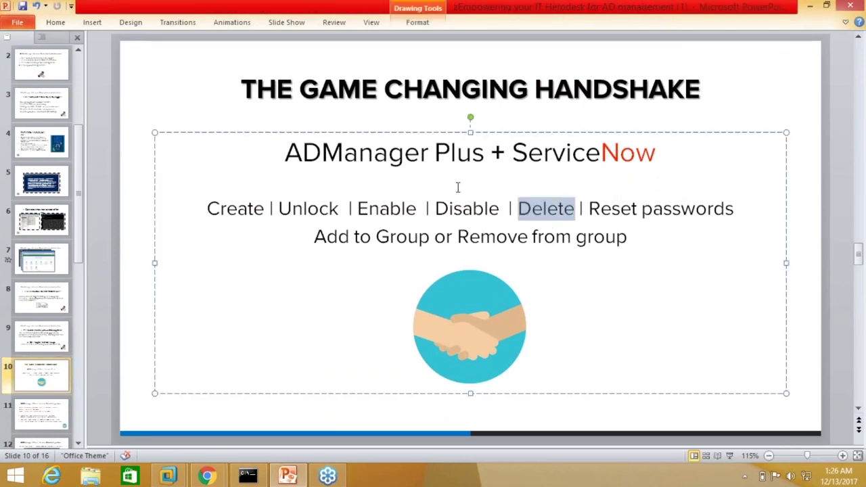
pyautogui.moveTo(209, 210); pyautogui.dragTo(390, 207)
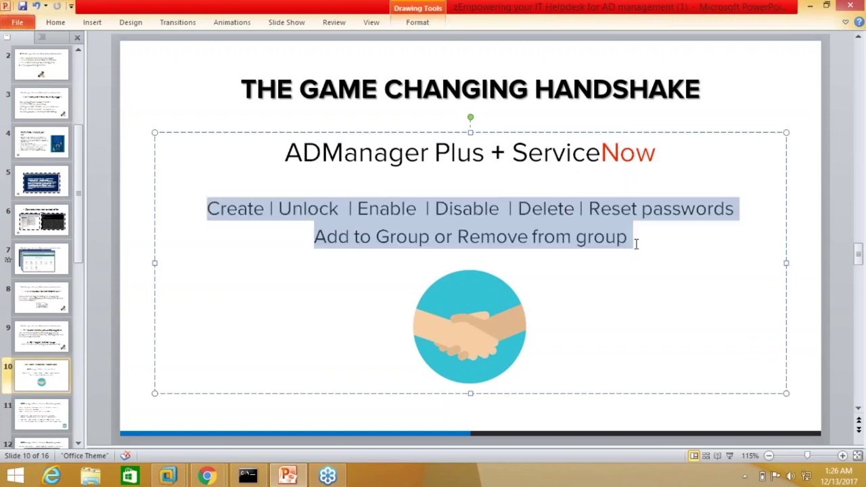